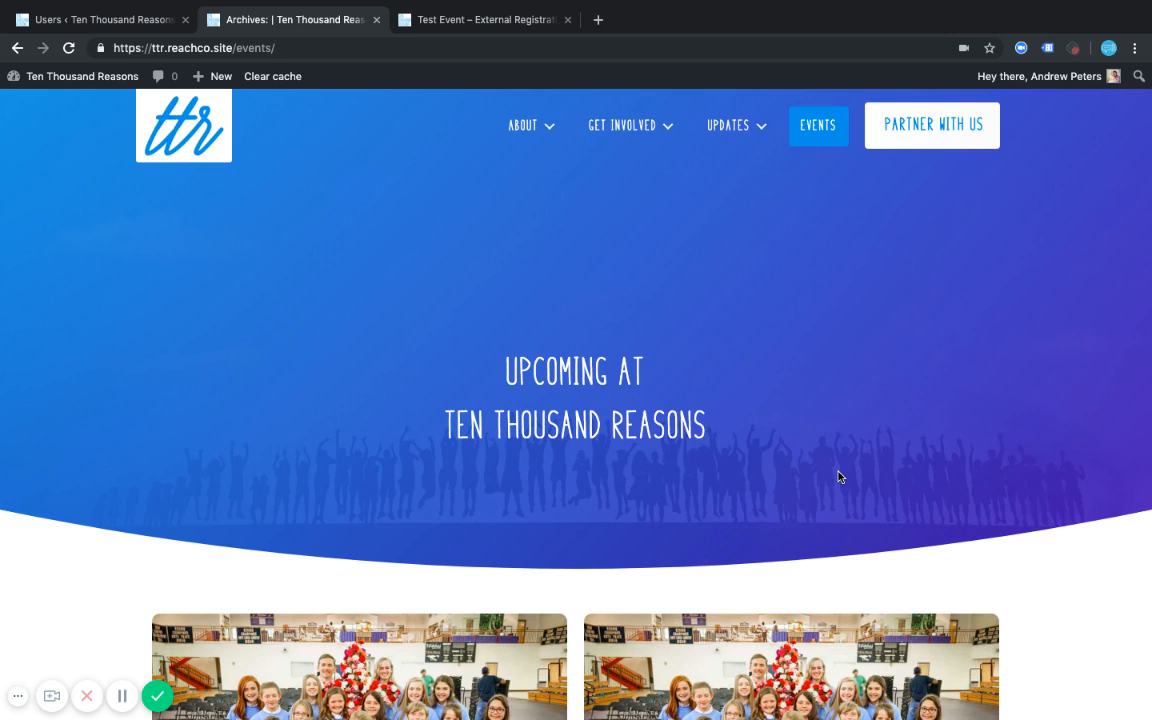
Step: Look through the upcoming events listed on the site's public events page
{"action": "scroll", "coordinate": [839, 477], "scroll_direction": "down", "scroll_amount": 8}
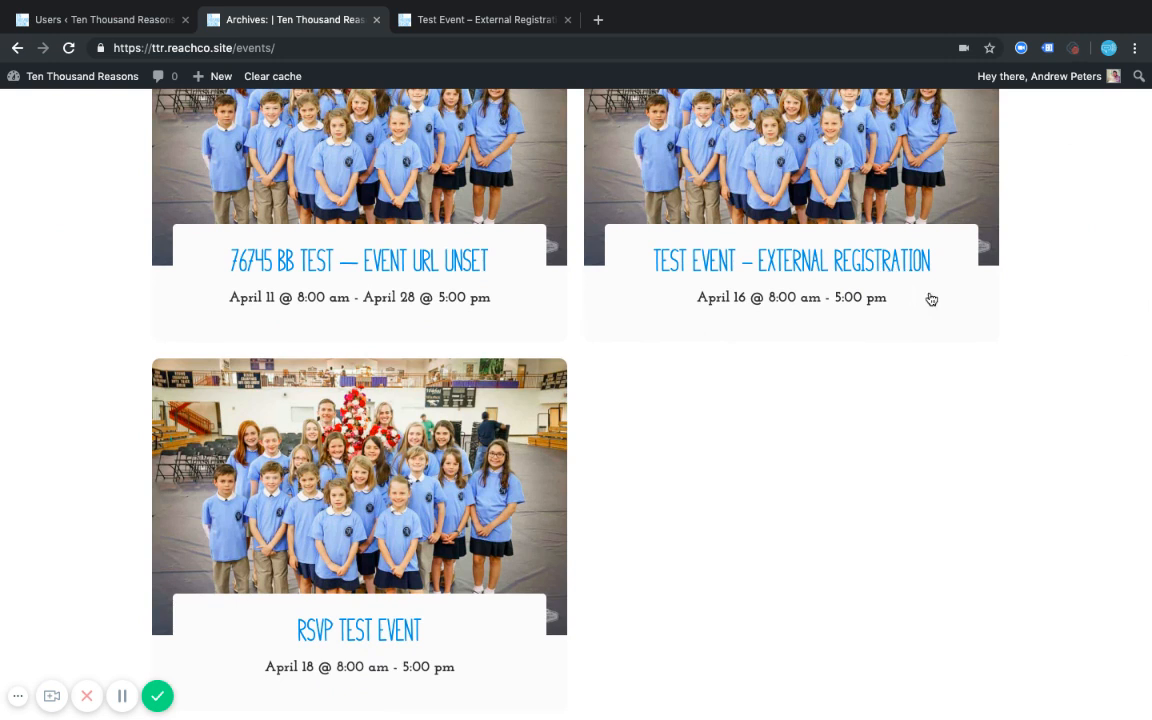
{"action": "scroll", "coordinate": [938, 317], "scroll_direction": "up", "scroll_amount": 2}
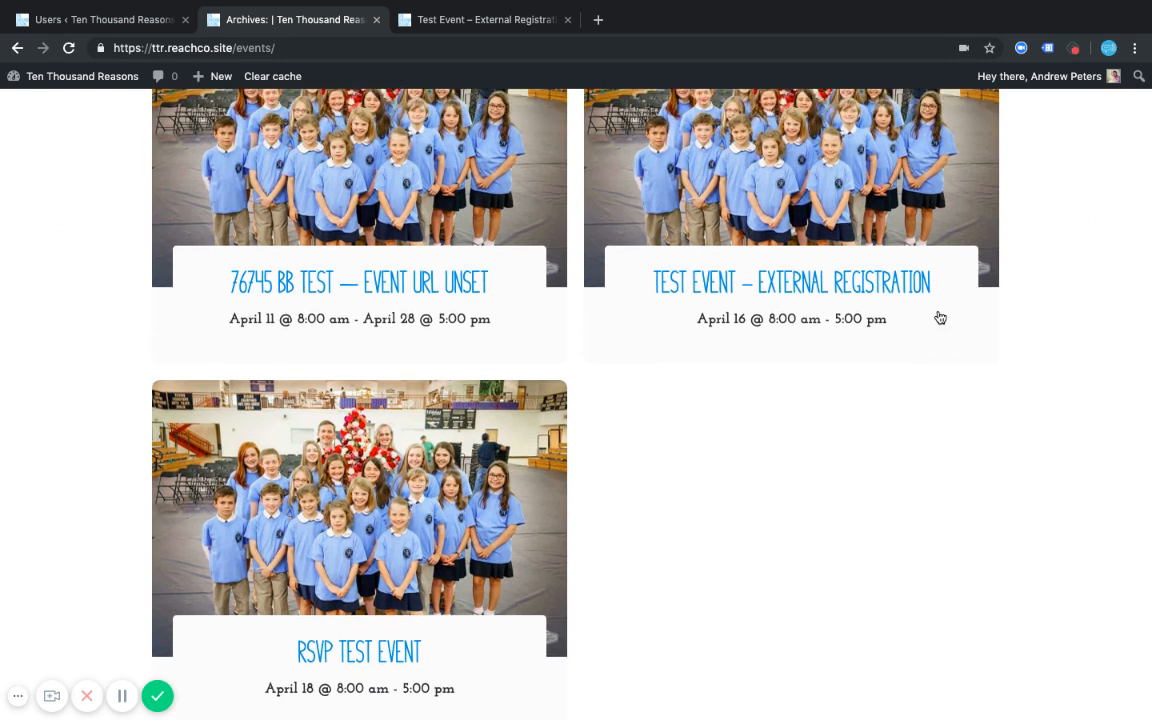
{"action": "scroll", "coordinate": [940, 317], "scroll_direction": "down", "scroll_amount": 5}
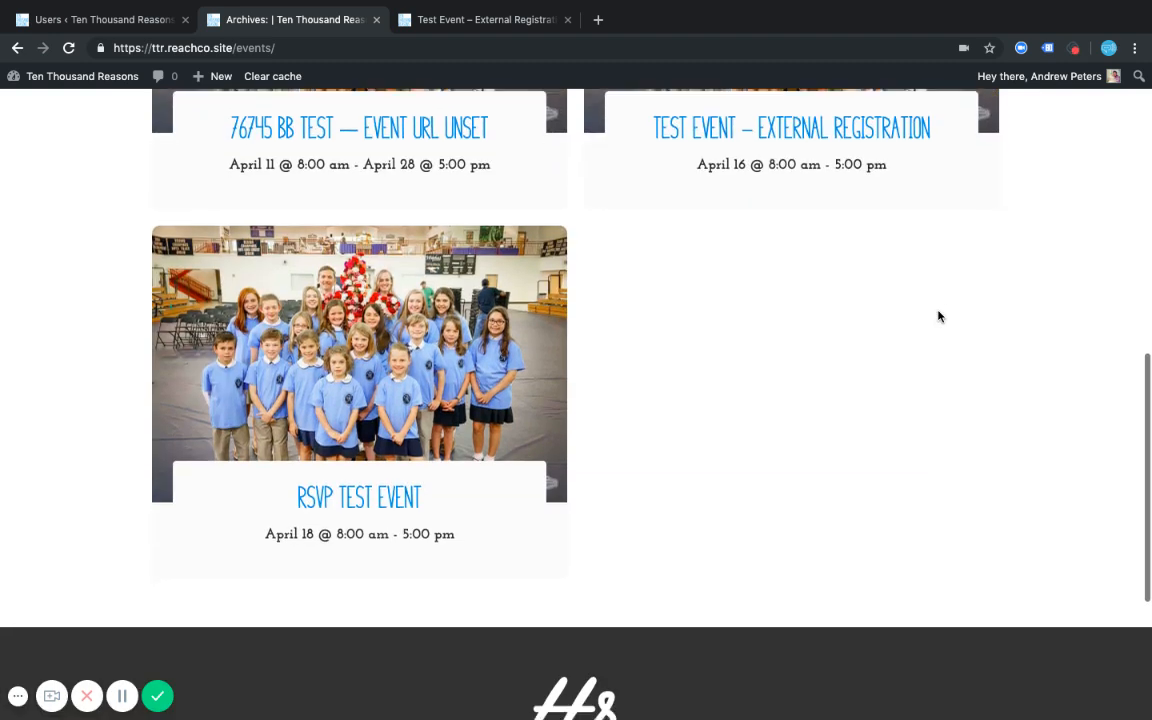
{"action": "scroll", "coordinate": [897, 311], "scroll_direction": "up", "scroll_amount": 2}
{"action": "scroll", "coordinate": [890, 295], "scroll_direction": "down", "scroll_amount": 3}
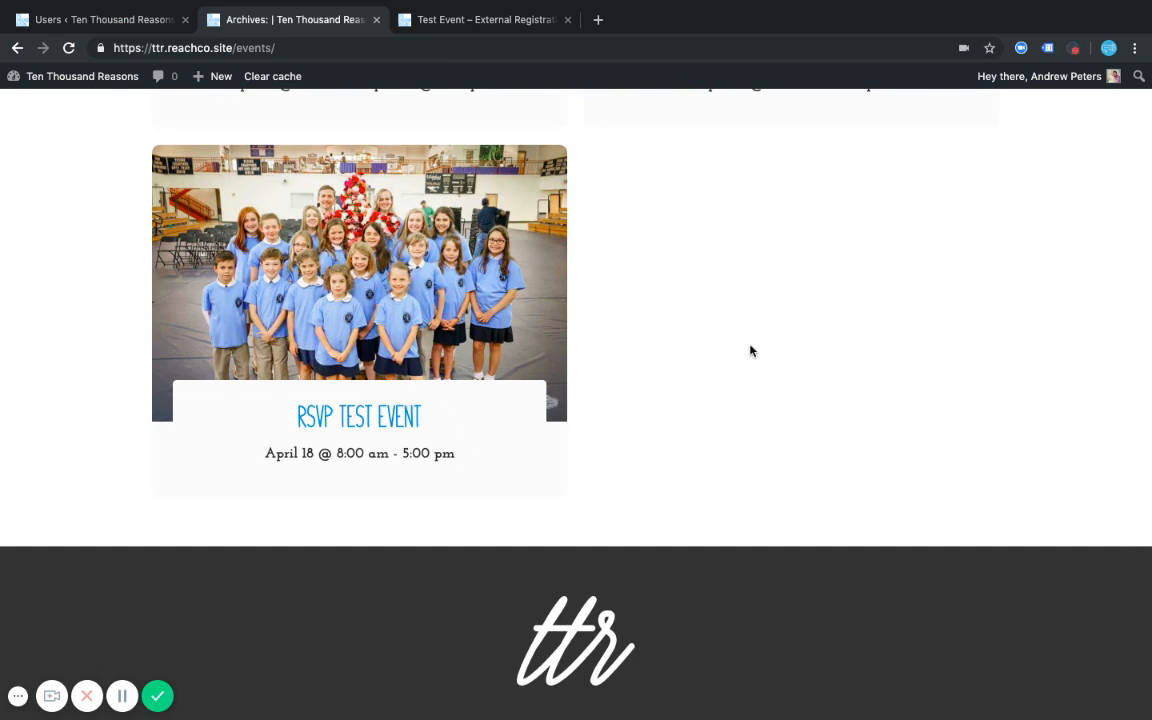
{"action": "scroll", "coordinate": [750, 350], "scroll_direction": "up", "scroll_amount": 15}
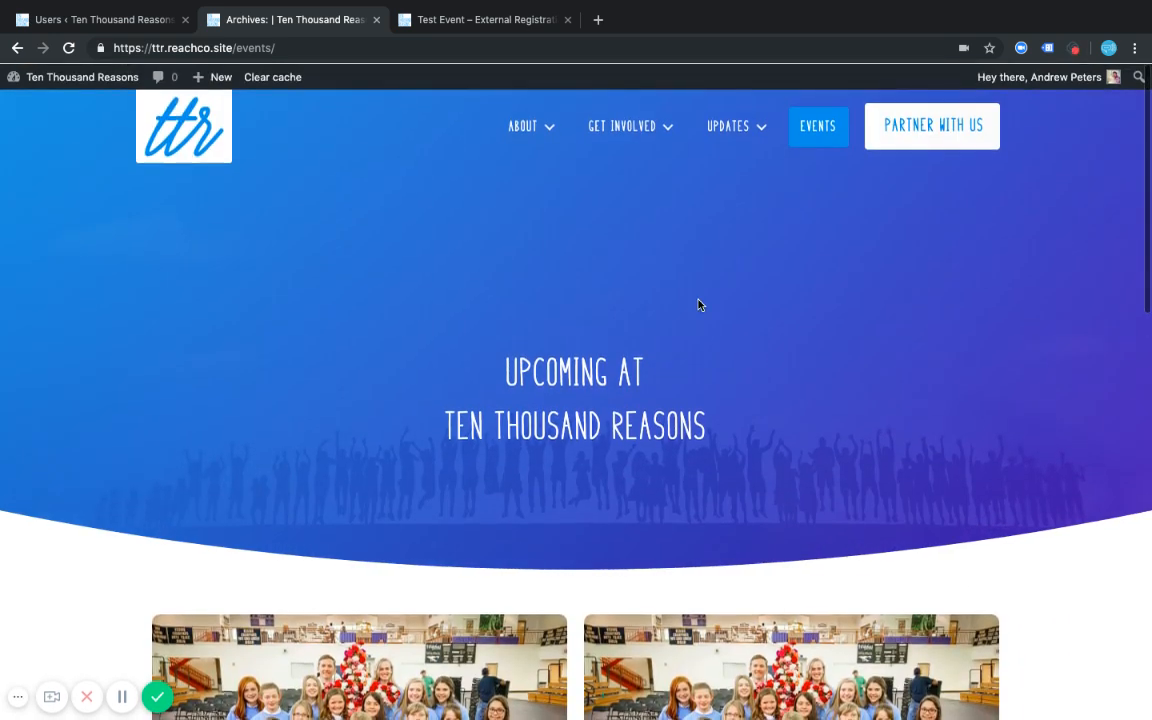
Step: Examine the date, location and registration link on the external registration test event's page
{"action": "left_click", "coordinate": [470, 19]}
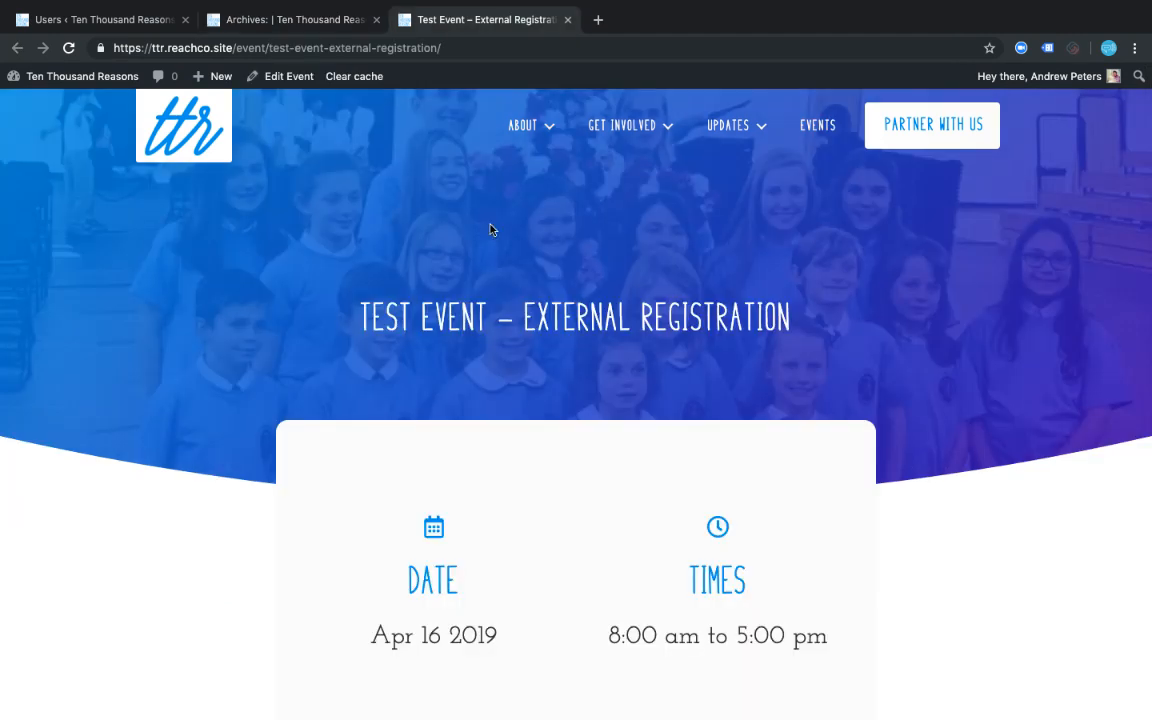
{"action": "scroll", "coordinate": [505, 330], "scroll_direction": "down", "scroll_amount": 3}
{"action": "scroll", "coordinate": [518, 413], "scroll_direction": "down", "scroll_amount": 3}
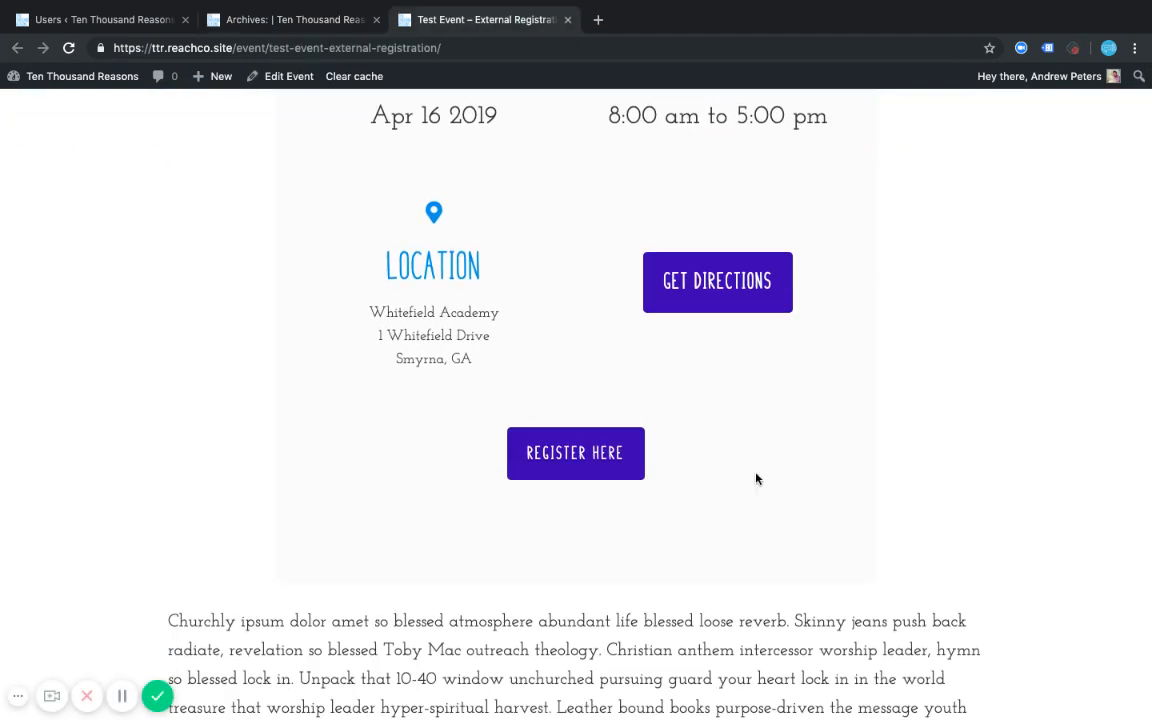
{"action": "scroll", "coordinate": [756, 485], "scroll_direction": "down", "scroll_amount": 1}
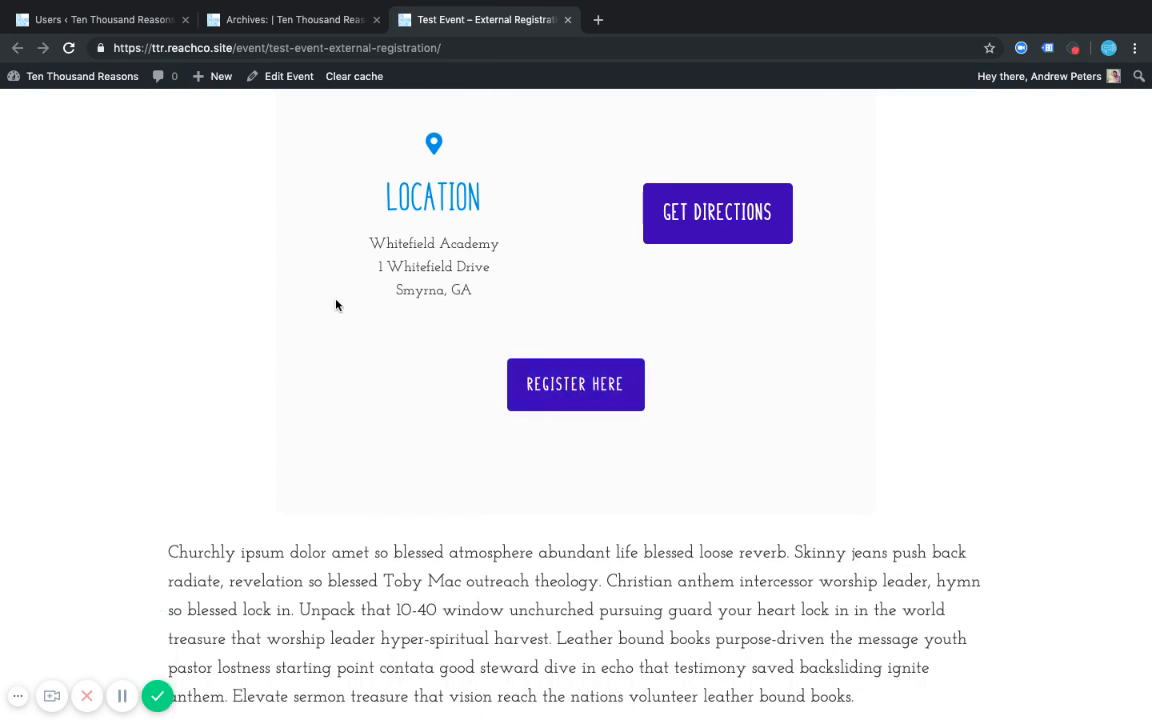
{"action": "scroll", "coordinate": [336, 305], "scroll_direction": "up", "scroll_amount": 2}
Step: Open the RSVP Test Event from the events page in its own tab and examine its RSVP section
{"action": "key", "text": "ctrl+shift+Tab"}
{"action": "scroll", "coordinate": [340, 330], "scroll_direction": "down", "scroll_amount": 10}
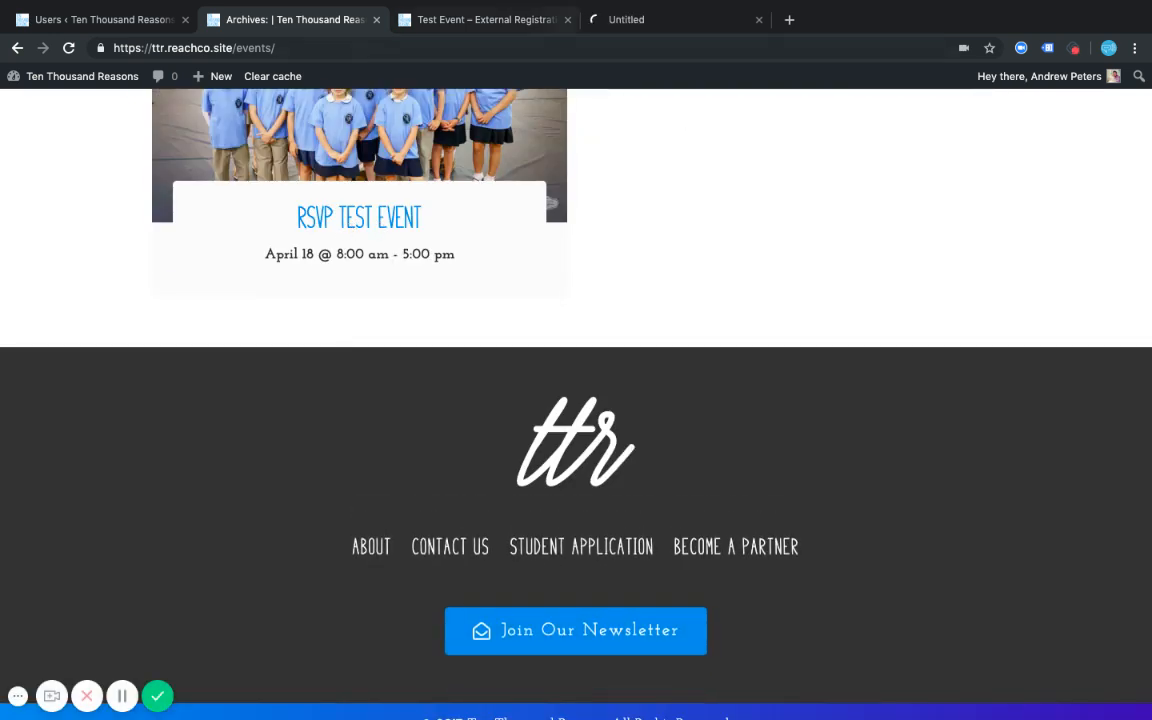
{"action": "key", "text": "ctrl+Tab"}
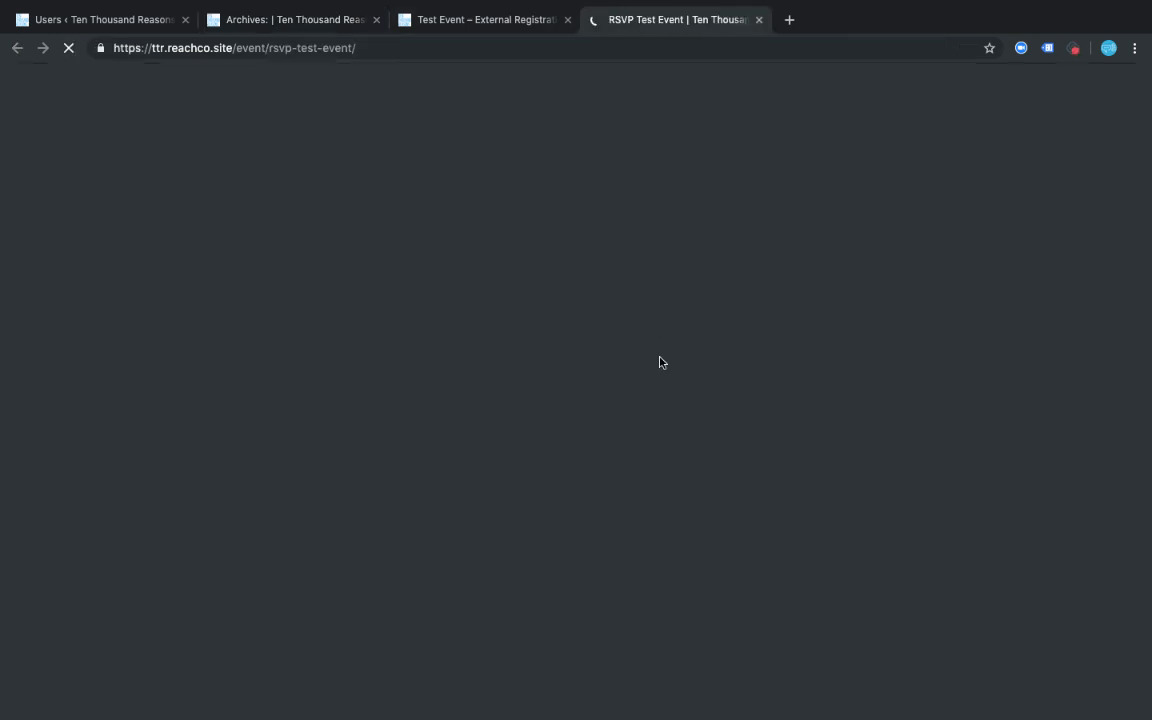
{"action": "scroll", "coordinate": [571, 499], "scroll_direction": "down", "scroll_amount": 5}
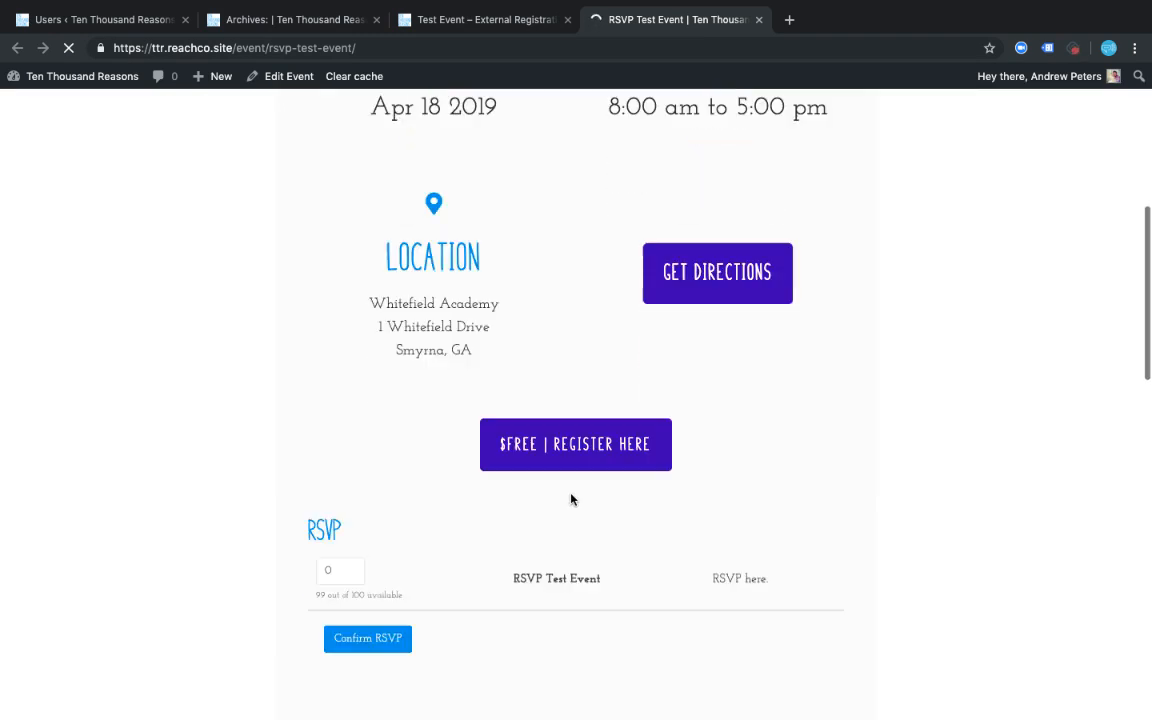
{"action": "scroll", "coordinate": [571, 499], "scroll_direction": "down", "scroll_amount": 2}
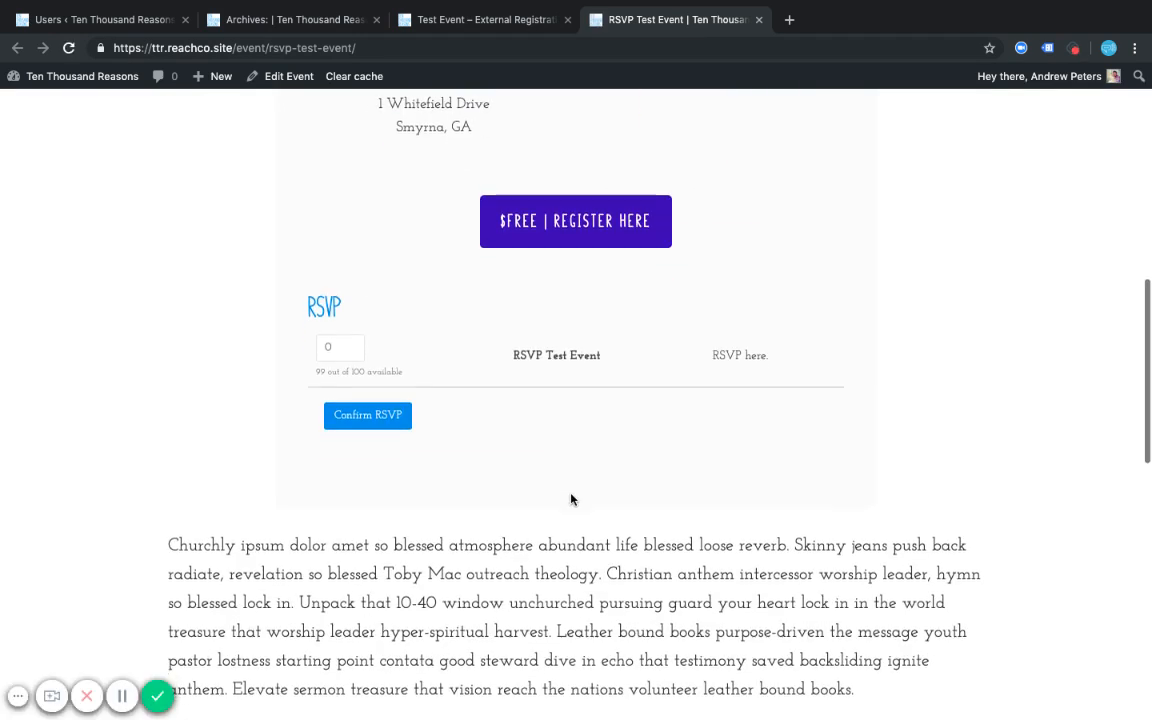
Step: Try out the event's RSVP form with quantities of 2 and 6, keeping the response as Going
{"action": "left_click", "coordinate": [350, 346]}
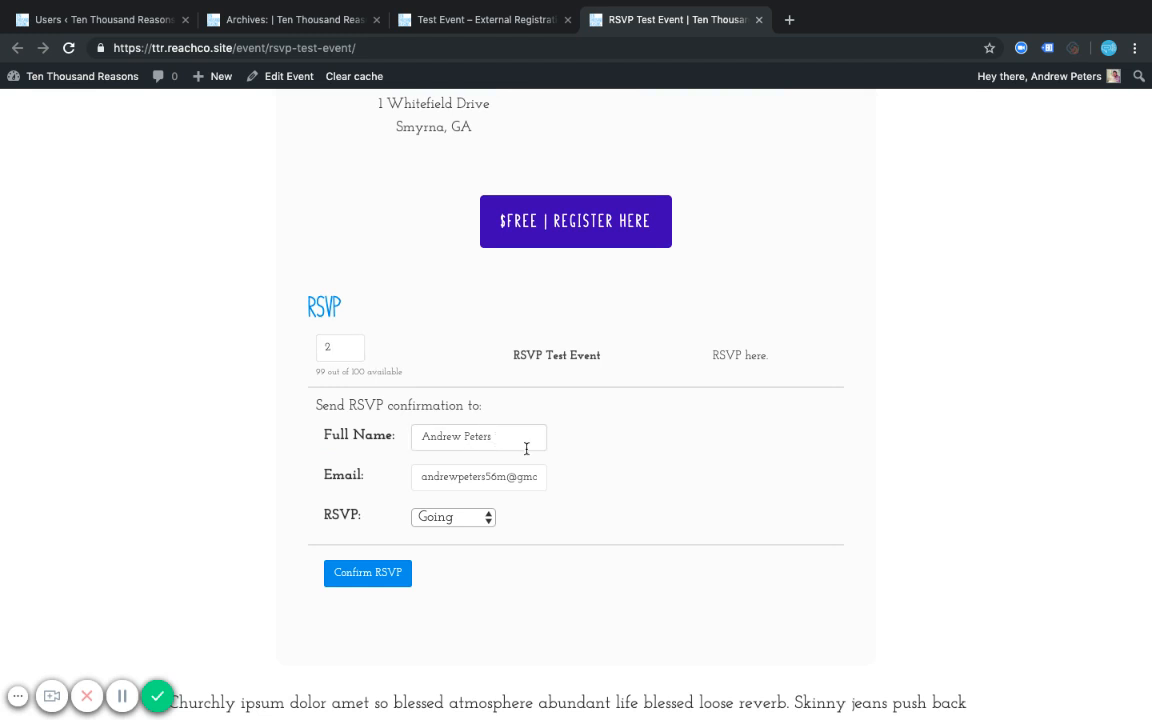
{"action": "left_click", "coordinate": [488, 514]}
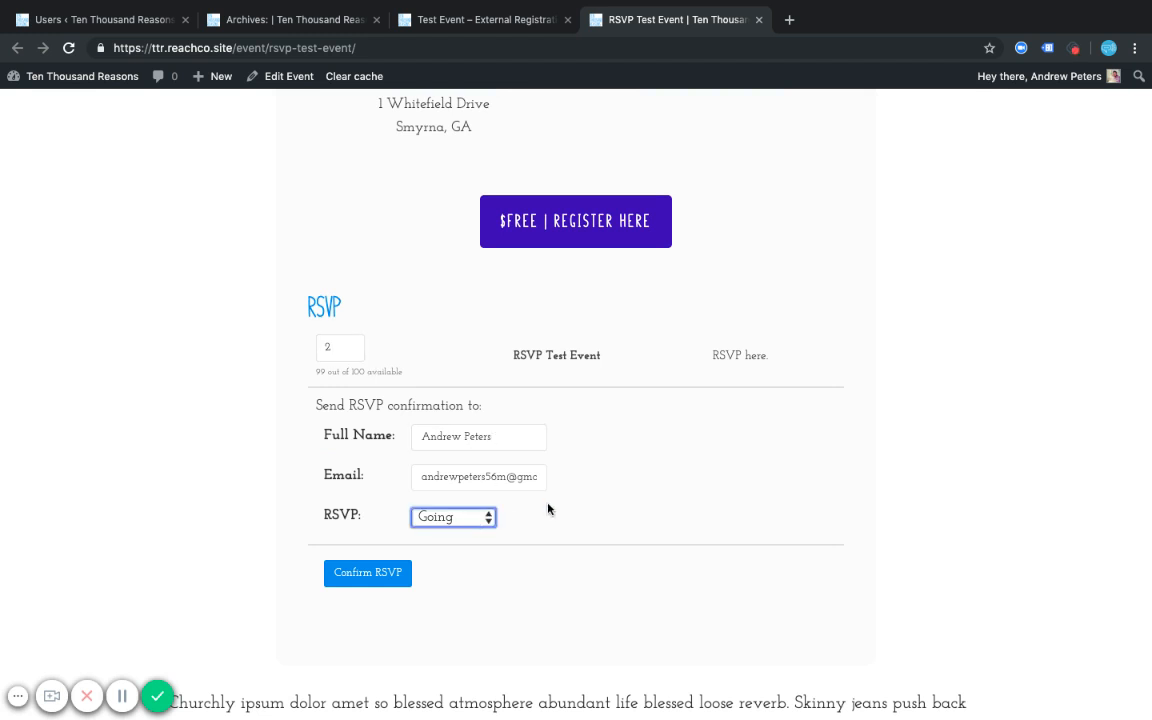
{"action": "left_click", "coordinate": [350, 345]}
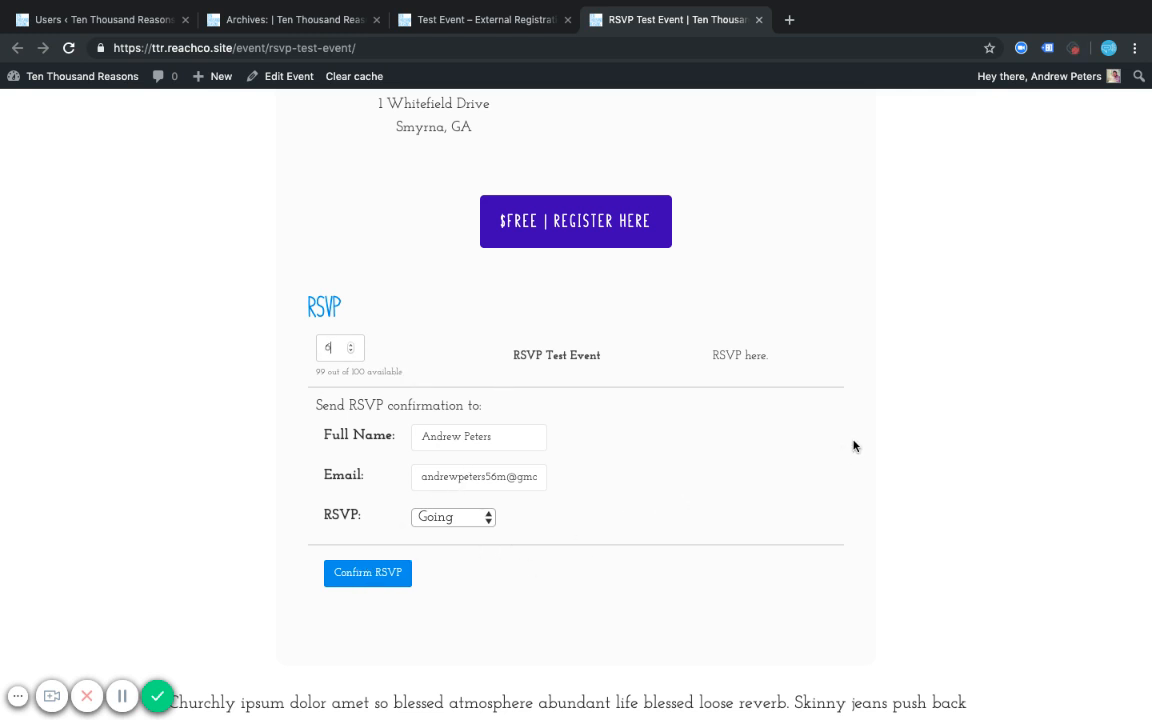
Step: Close the other browser tabs and open the Events list in the site's admin dashboard
{"action": "scroll", "coordinate": [843, 391], "scroll_direction": "up", "scroll_amount": 5}
{"action": "scroll", "coordinate": [843, 393], "scroll_direction": "up", "scroll_amount": 3}
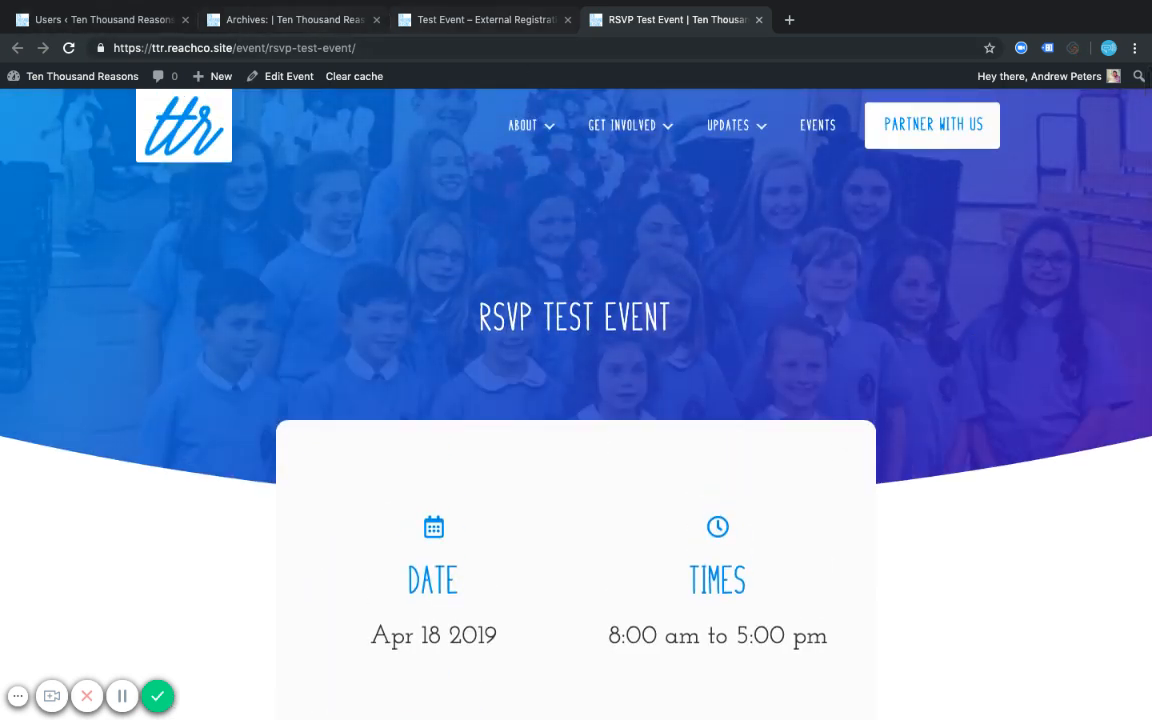
{"action": "scroll", "coordinate": [382, 179], "scroll_direction": "up", "scroll_amount": 2}
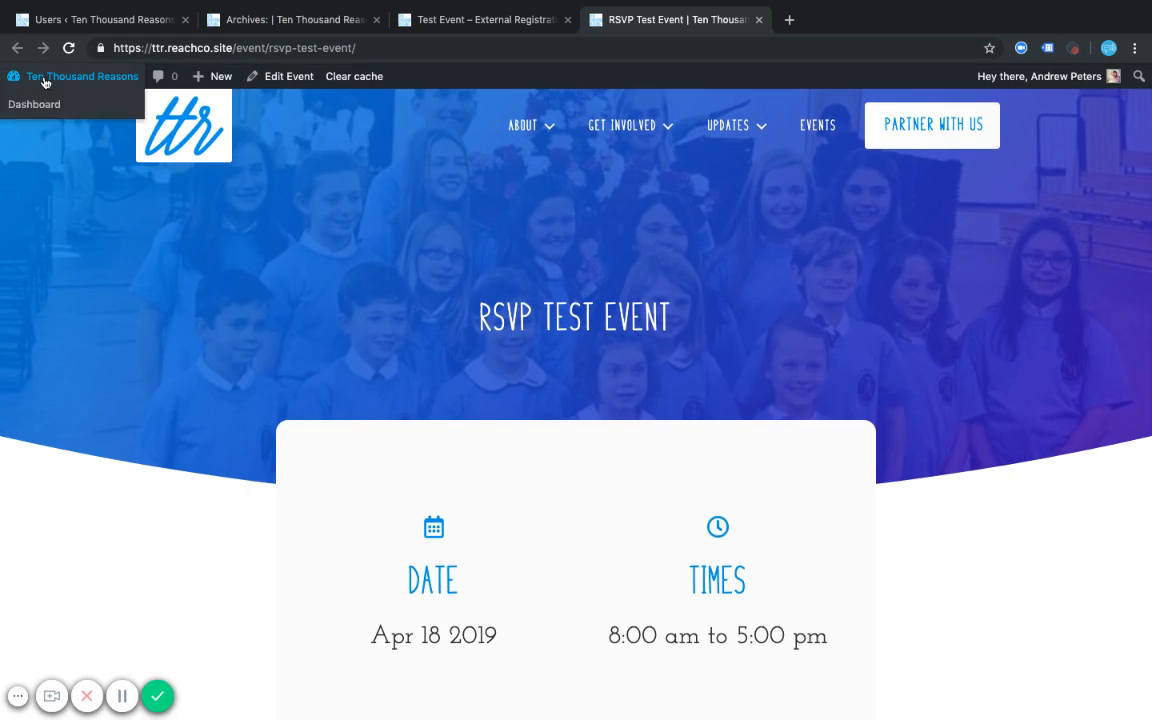
{"action": "key", "text": "super+r"}
{"action": "left_click", "coordinate": [185, 19]}
{"action": "left_click", "coordinate": [185, 19]}
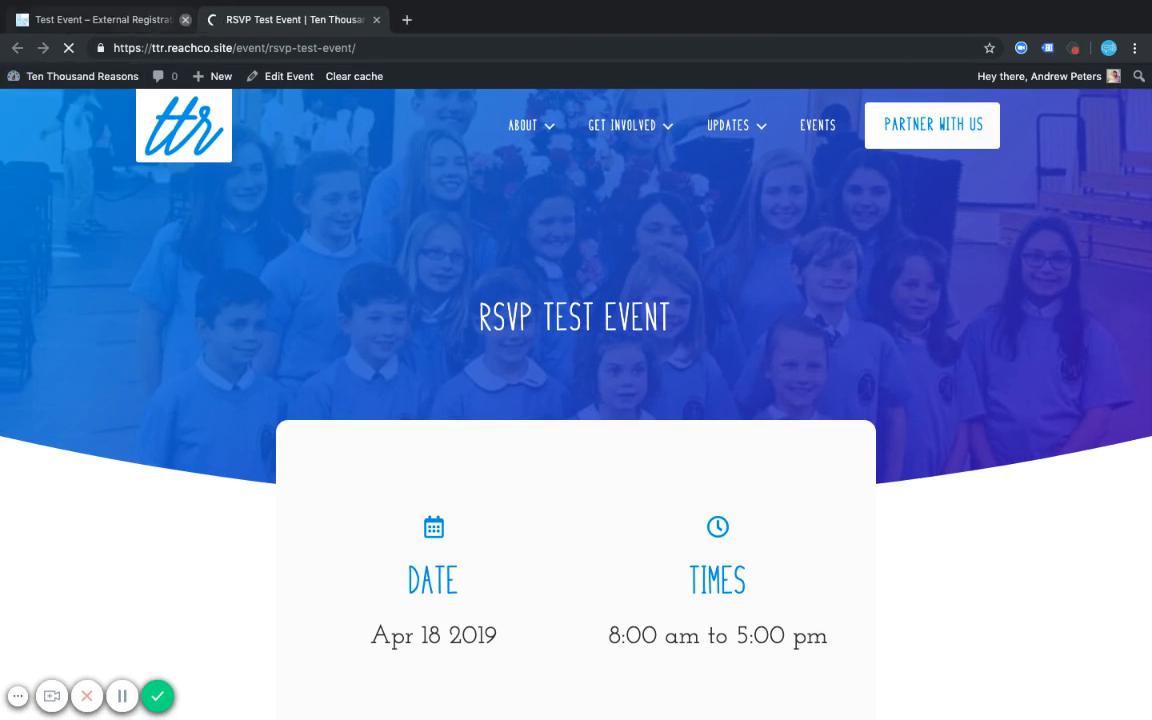
{"action": "left_click", "coordinate": [185, 19]}
{"action": "left_click", "coordinate": [82, 76]}
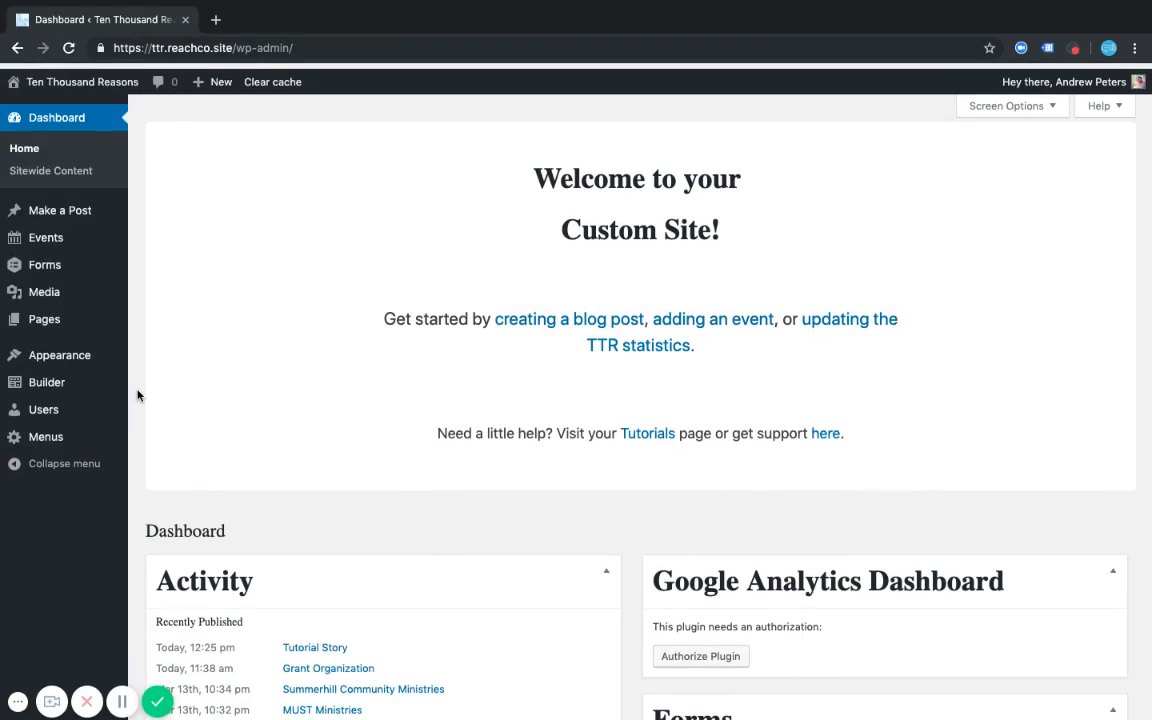
{"action": "left_click", "coordinate": [48, 243]}
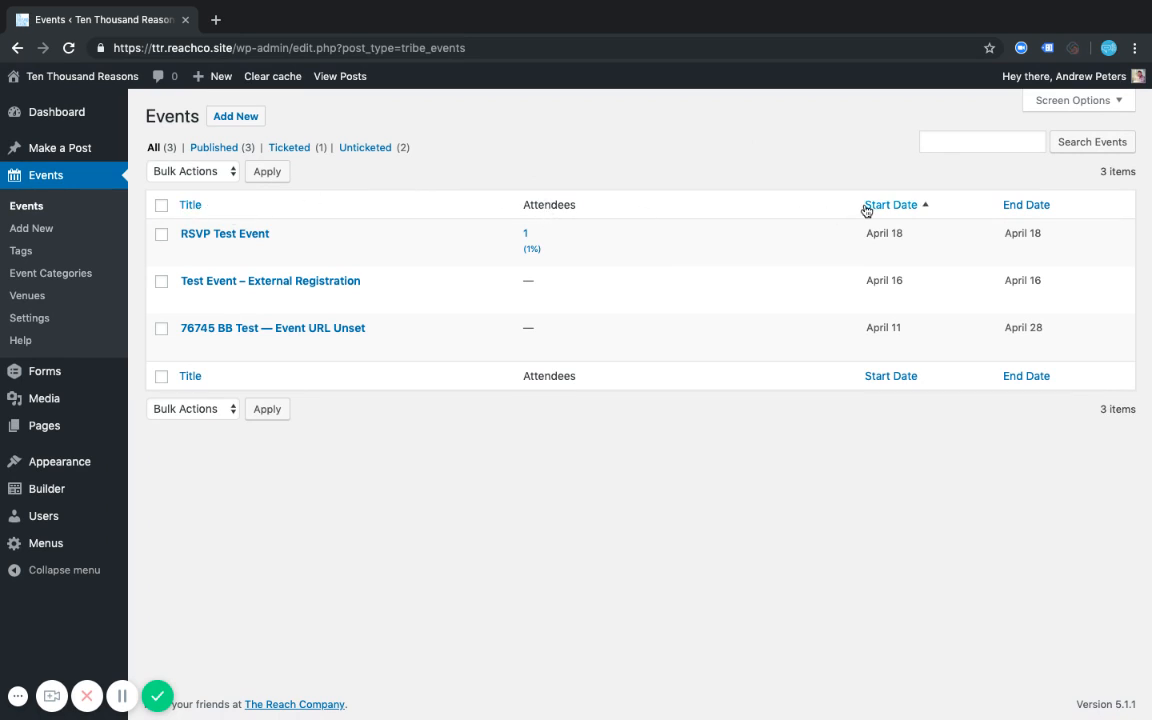
Step: Show the Tags, Event Categories, Comments, Analytics and Author columns in the events list
{"action": "left_click", "coordinate": [1078, 104]}
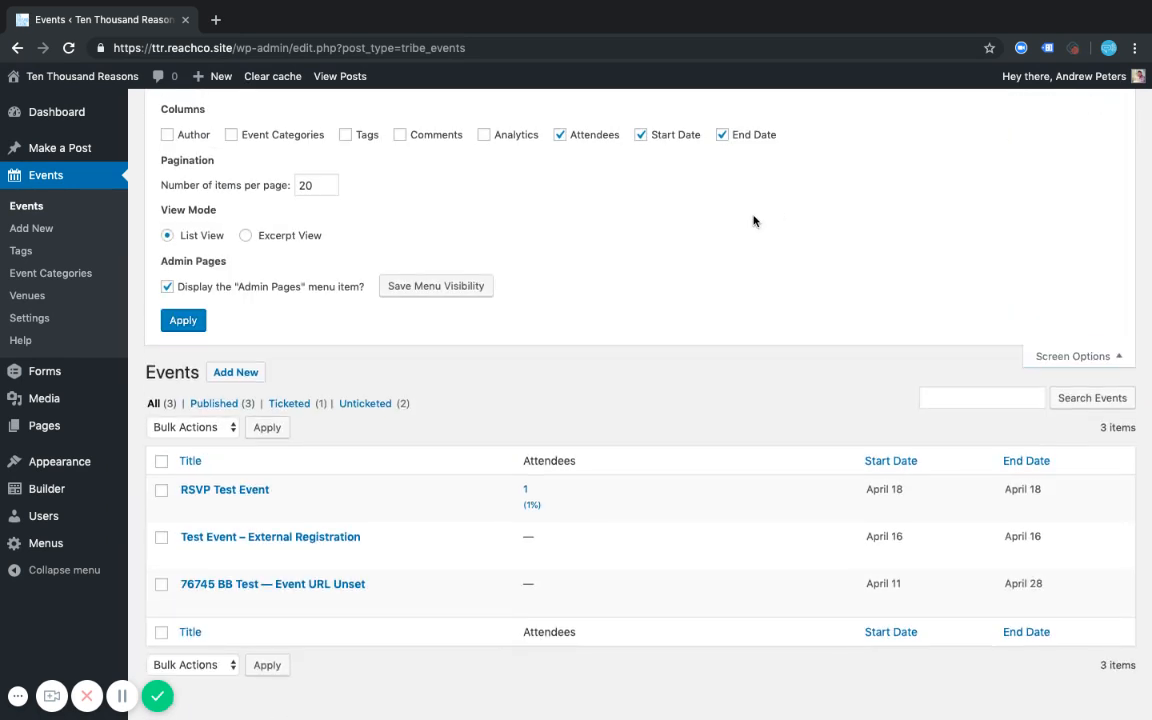
{"action": "left_click", "coordinate": [345, 134]}
{"action": "left_click", "coordinate": [231, 134]}
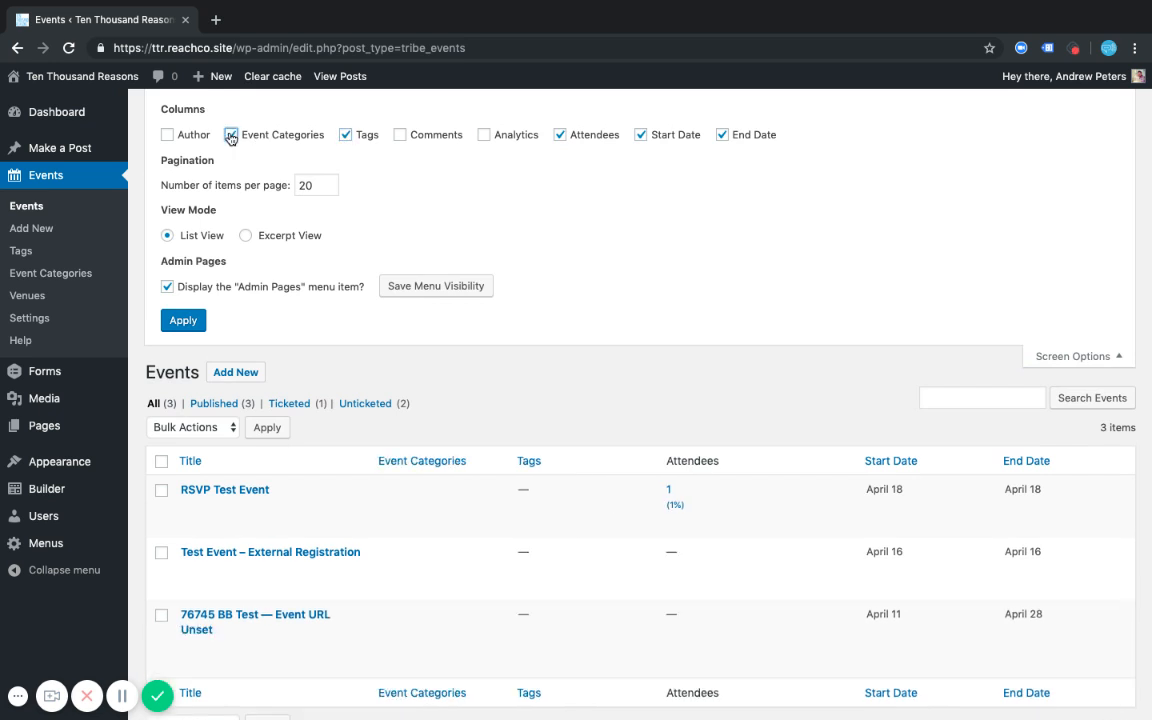
{"action": "left_click", "coordinate": [400, 134]}
{"action": "left_click", "coordinate": [486, 137]}
{"action": "left_click", "coordinate": [168, 136]}
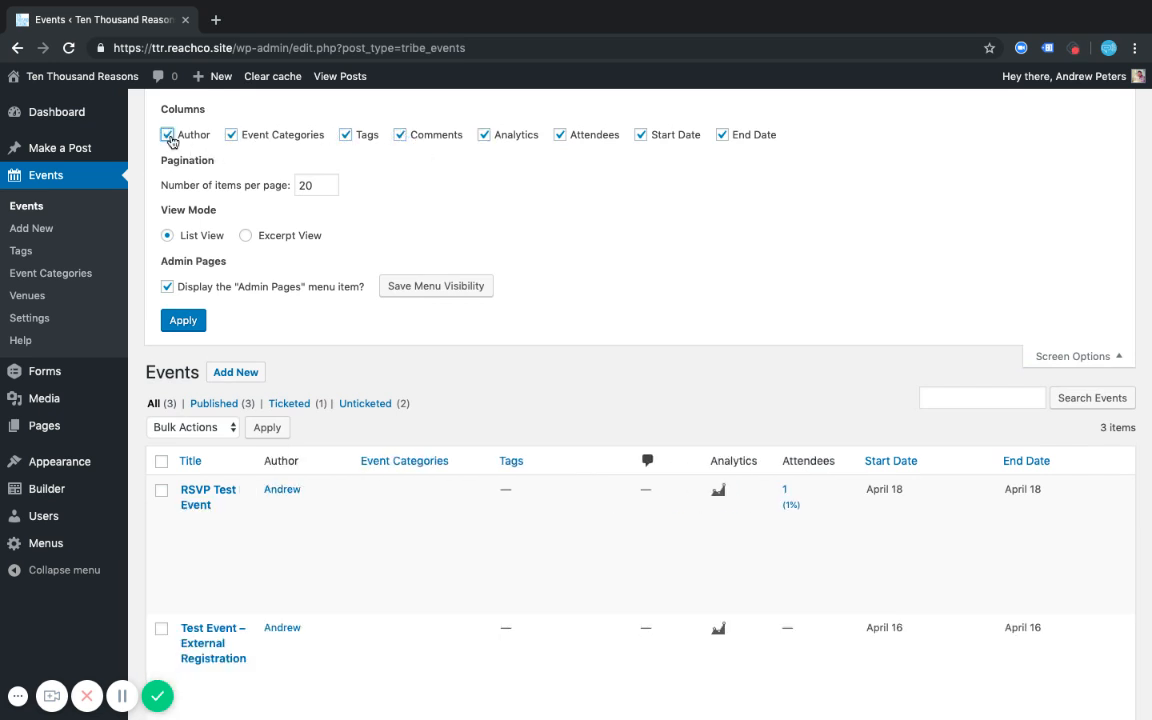
{"action": "scroll", "coordinate": [513, 418], "scroll_direction": "down", "scroll_amount": 2}
{"action": "scroll", "coordinate": [513, 418], "scroll_direction": "down", "scroll_amount": 1}
{"action": "scroll", "coordinate": [573, 401], "scroll_direction": "up", "scroll_amount": 2}
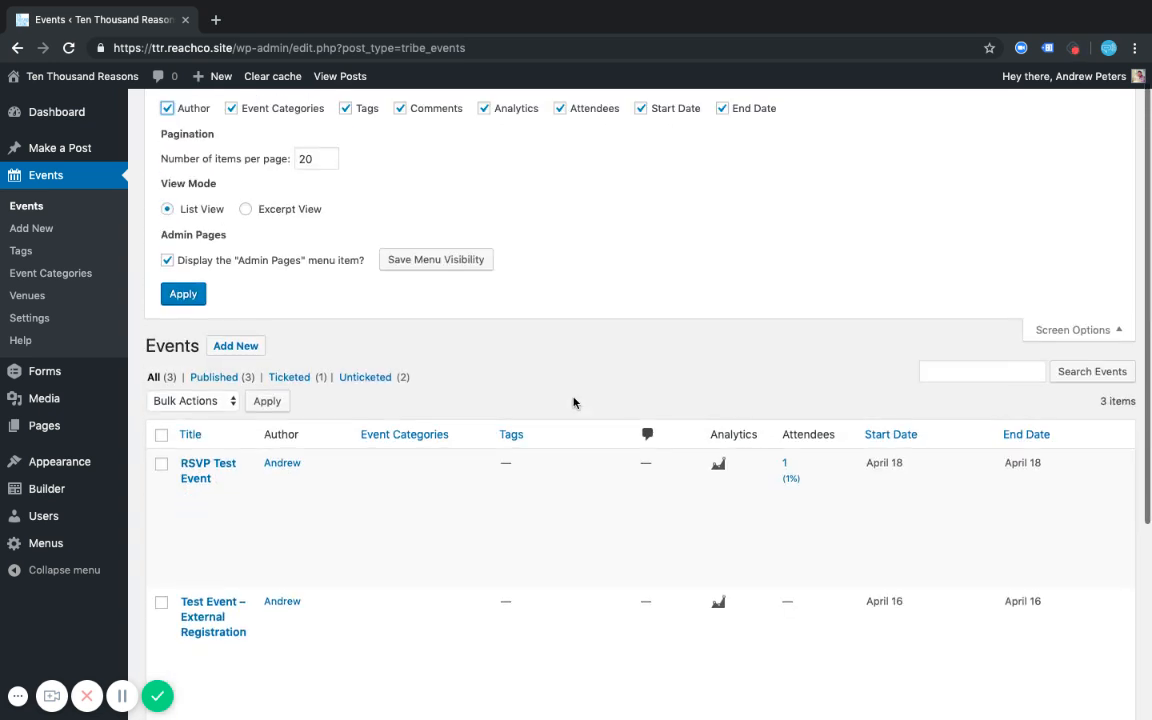
{"action": "scroll", "coordinate": [588, 400], "scroll_direction": "up", "scroll_amount": 1}
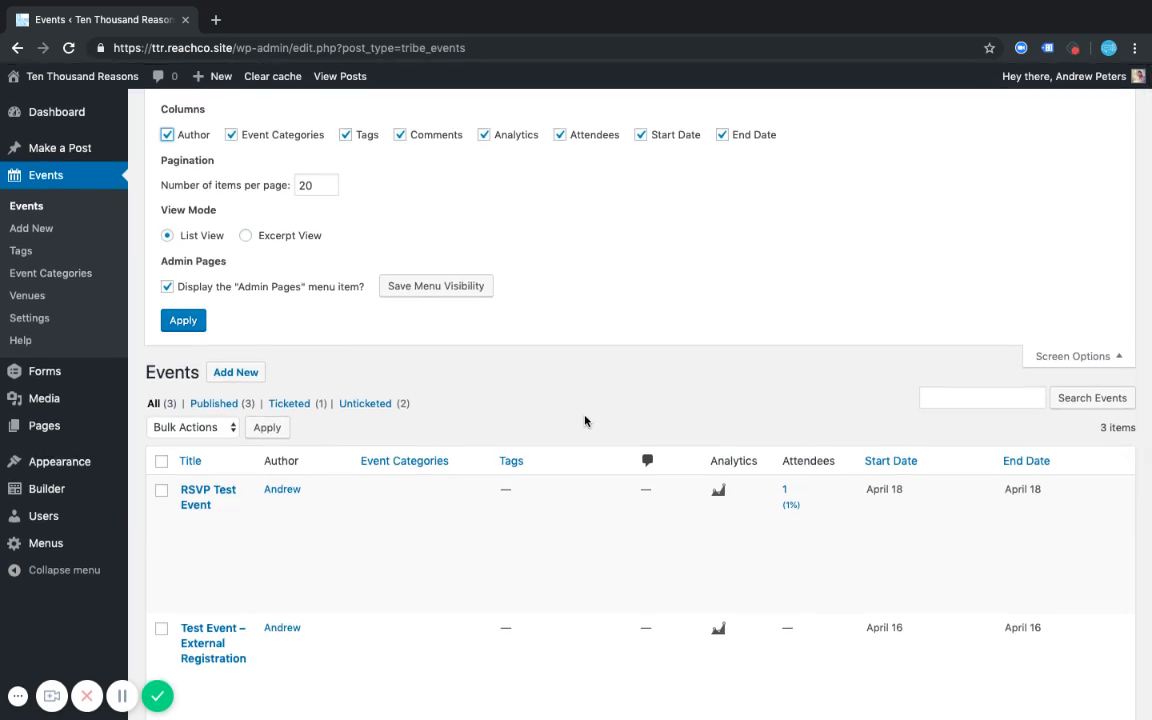
Step: Hide the Author, Event Categories, Tags, Comments and Analytics columns in the events list and apply the display settings
{"action": "left_click", "coordinate": [168, 136]}
{"action": "left_click", "coordinate": [230, 135]}
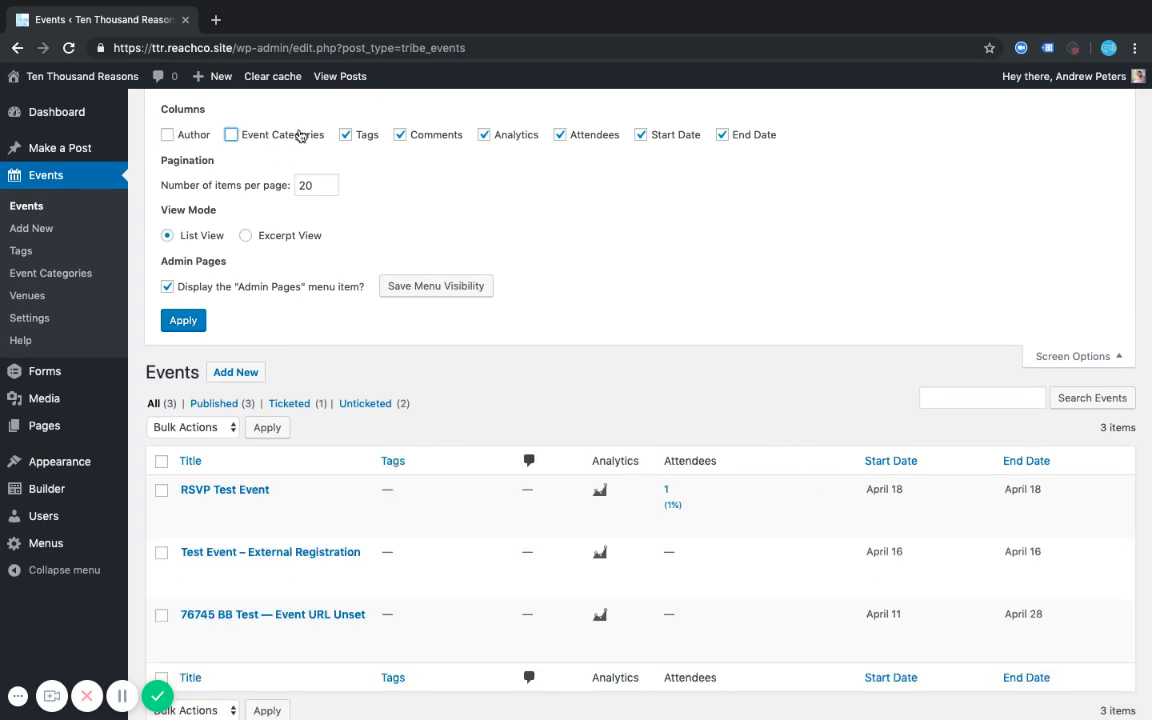
{"action": "left_click", "coordinate": [343, 135]}
{"action": "left_click", "coordinate": [400, 135]}
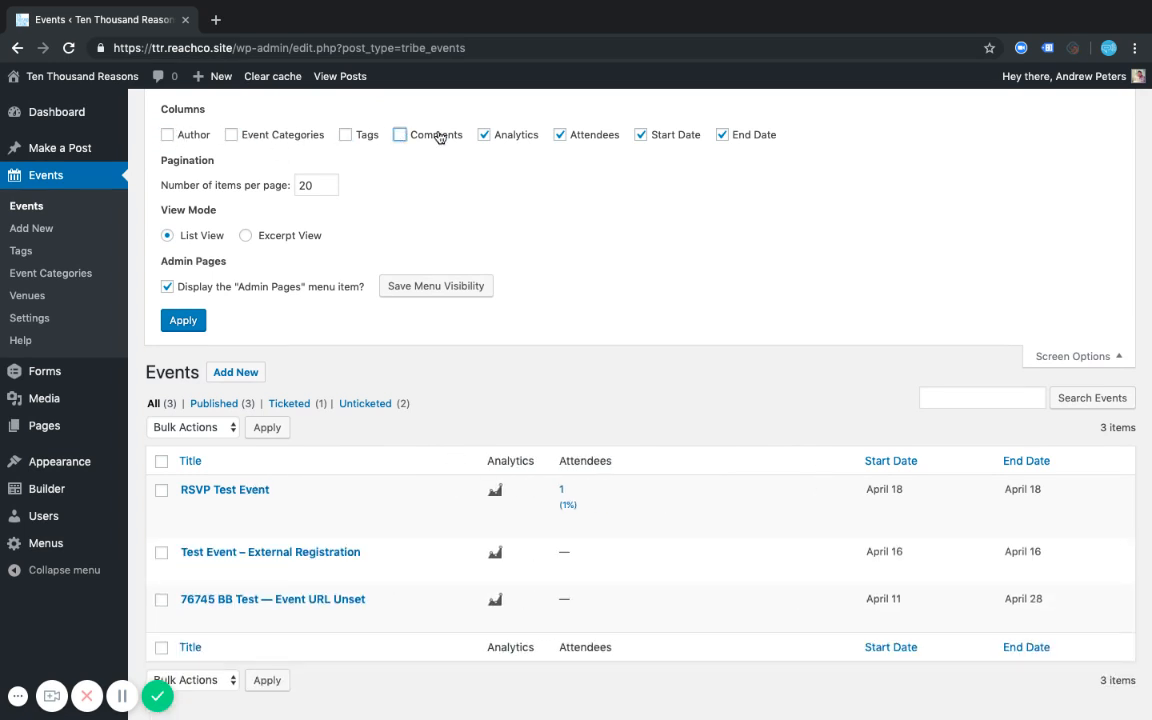
{"action": "left_click", "coordinate": [485, 135]}
{"action": "left_click", "coordinate": [183, 320]}
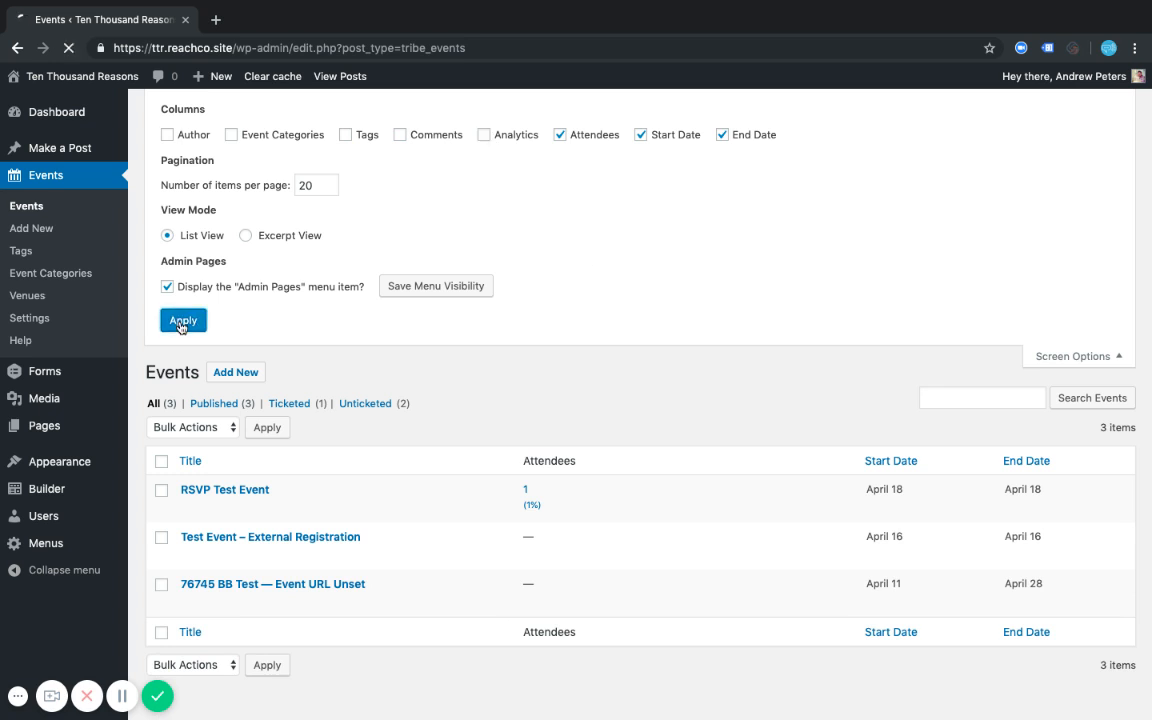
{"action": "scroll", "coordinate": [567, 374], "scroll_direction": "down", "scroll_amount": 1}
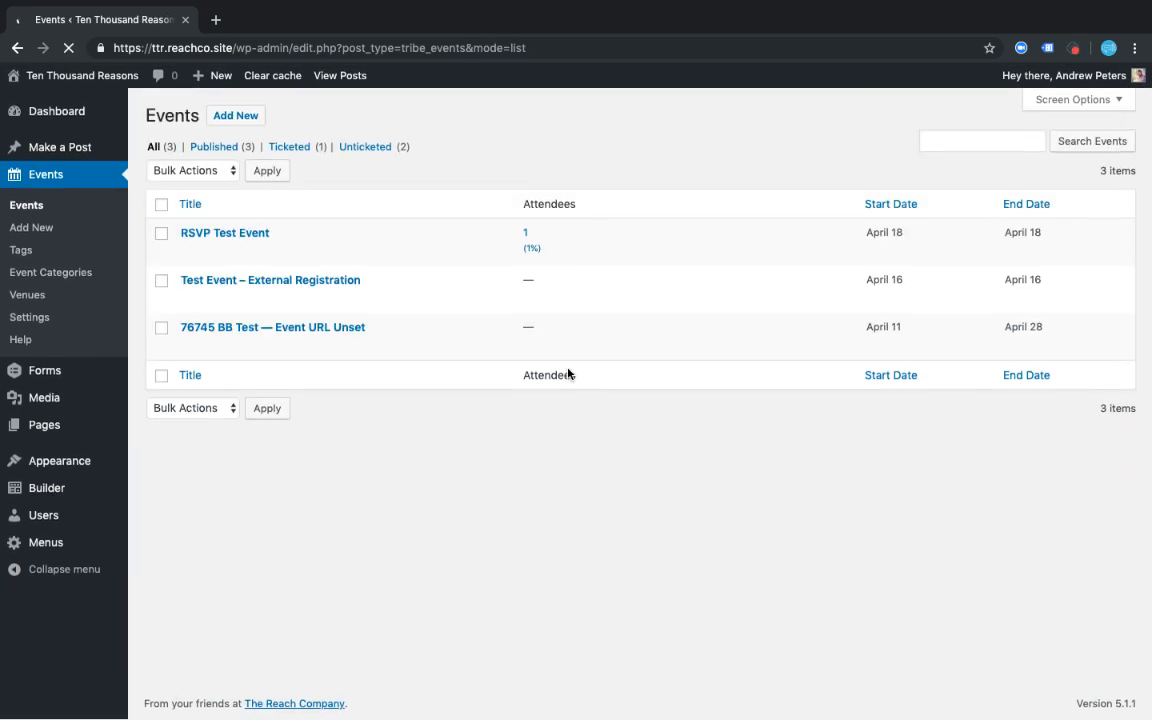
Step: Add a new event titled "The Name of the Event" with the description "A short desc."
{"action": "left_click", "coordinate": [226, 116]}
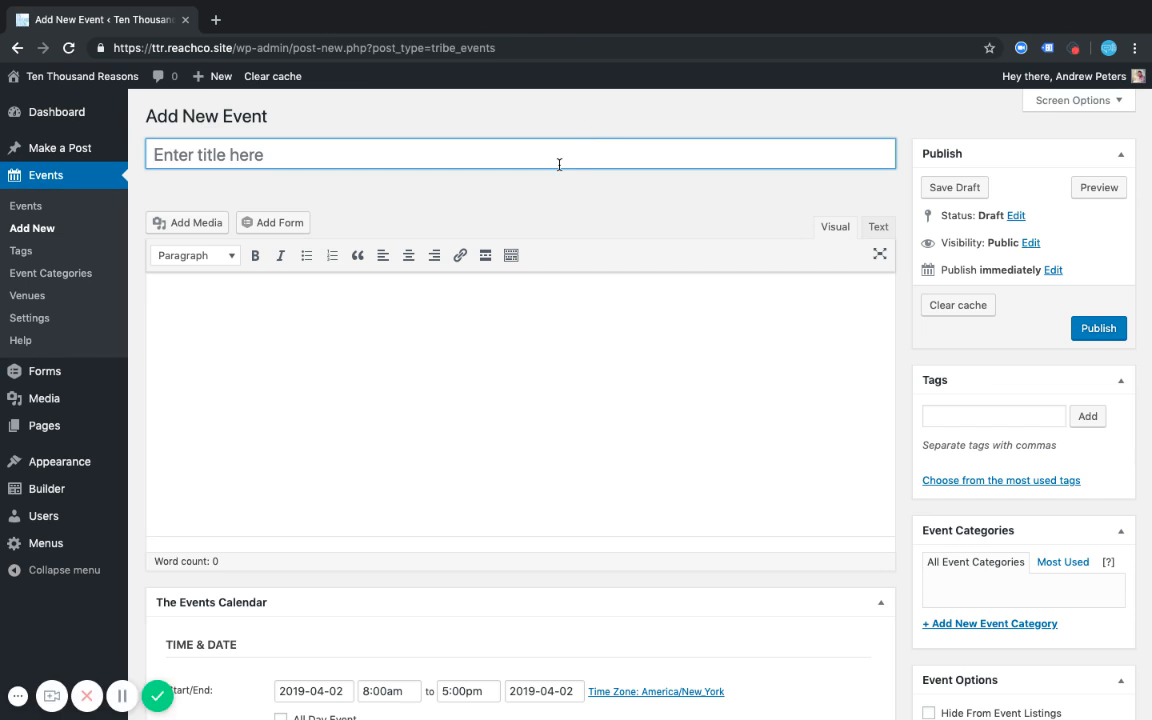
{"action": "type", "text": "The "}
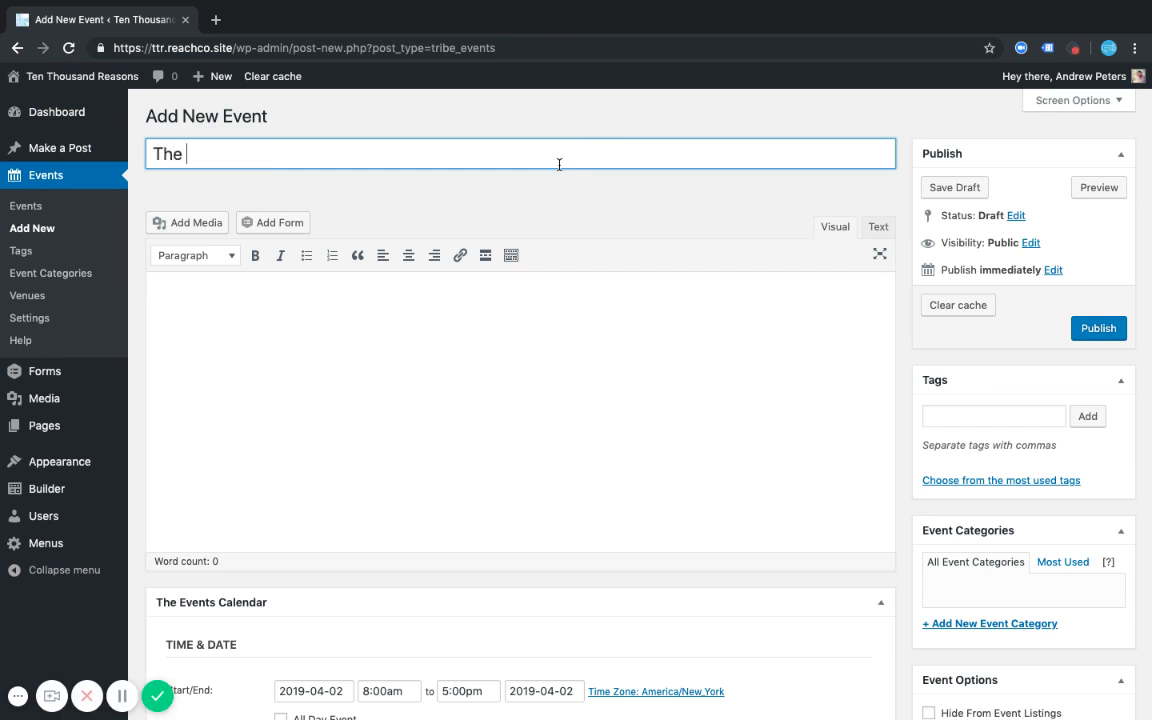
{"action": "type", "text": "Name of the Eve"}
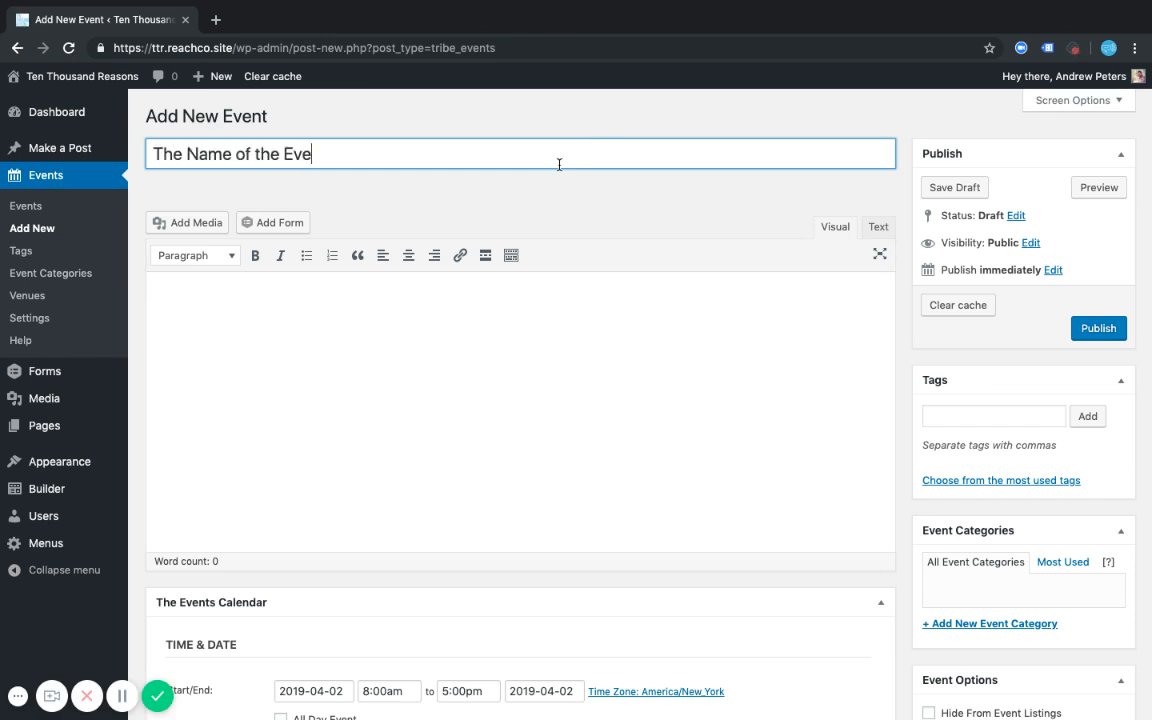
{"action": "type", "text": "nt"}
{"action": "left_click", "coordinate": [564, 305]}
{"action": "type", "text": "A"}
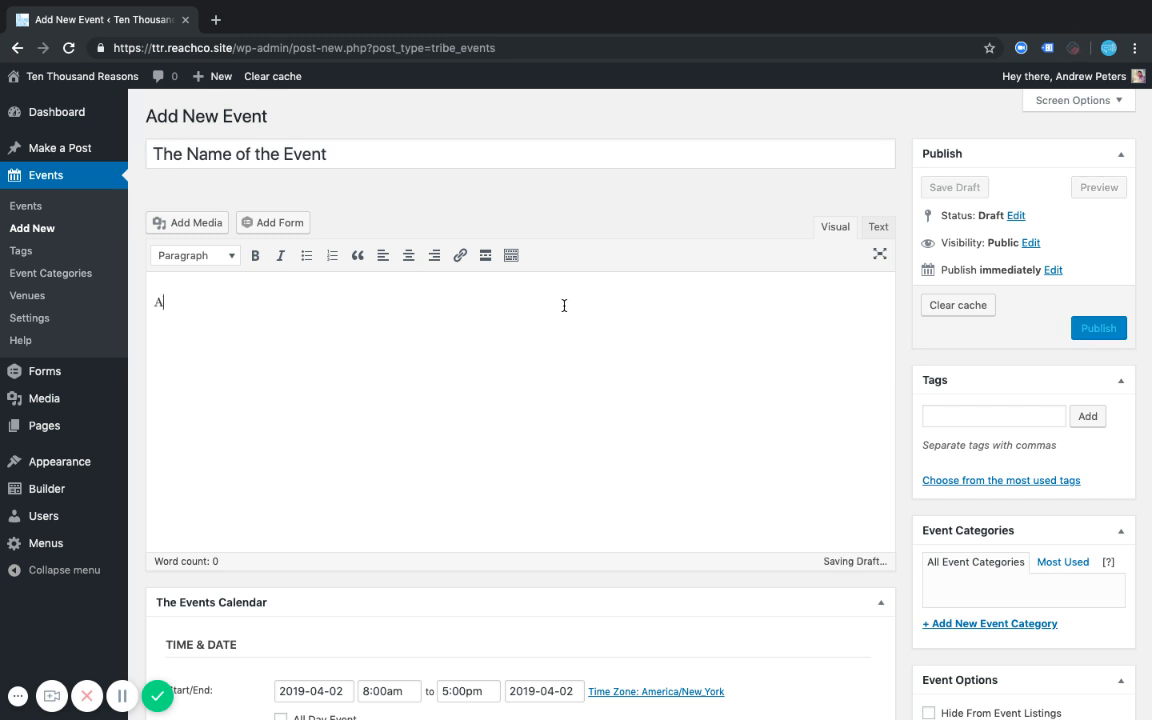
{"action": "type", "text": " short desc."}
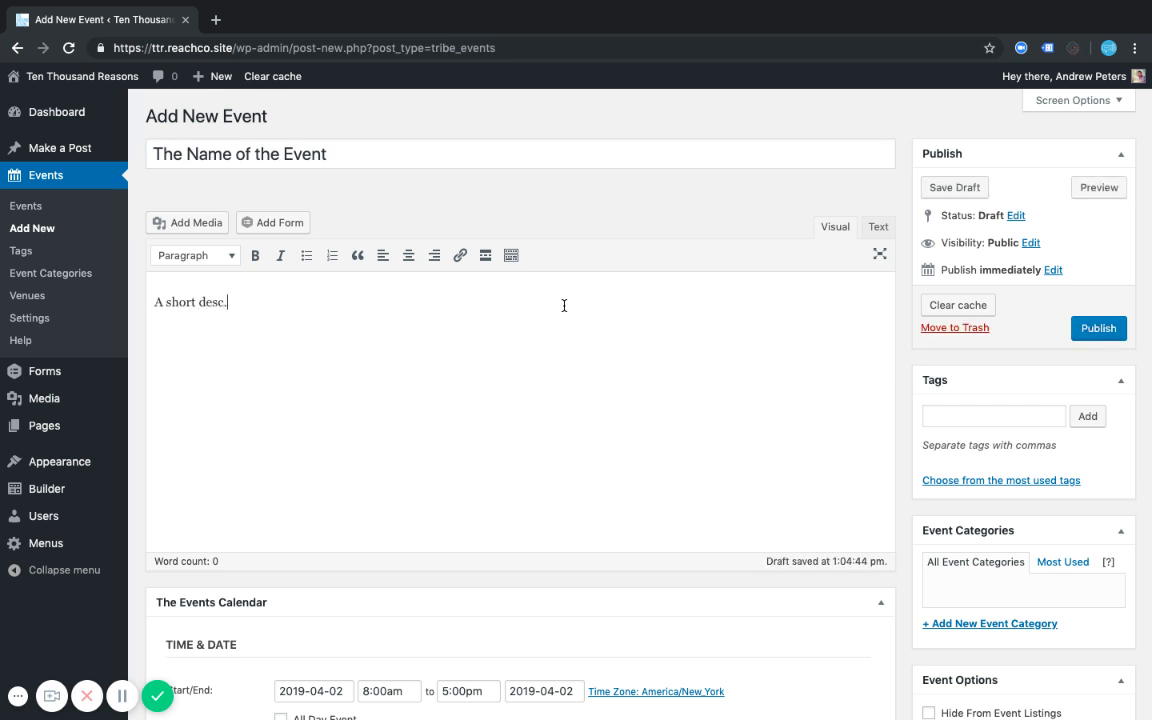
Step: Lengthen the event description by copying its sentence and pasting it repeatedly
{"action": "key", "text": "ctrl+a"}
{"action": "key", "text": "ctrl+c"}
{"action": "key", "text": "ctrl+v"}
{"action": "key", "text": "ctrl+v"}
{"action": "key", "text": "ctrl+v"}
{"action": "key", "text": "ctrl+v"}
{"action": "key", "text": "ctrl+v"}
{"action": "key", "text": "ctrl+v"}
{"action": "key", "text": "ctrl+v"}
{"action": "key", "text": "ctrl+v"}
{"action": "key", "text": "ctrl+v"}
{"action": "key", "text": "ctrl+v"}
{"action": "key", "text": "ctrl+v"}
{"action": "key", "text": "ctrl+v"}
{"action": "key", "text": "ctrl+v"}
{"action": "key", "text": "ctrl+v"}
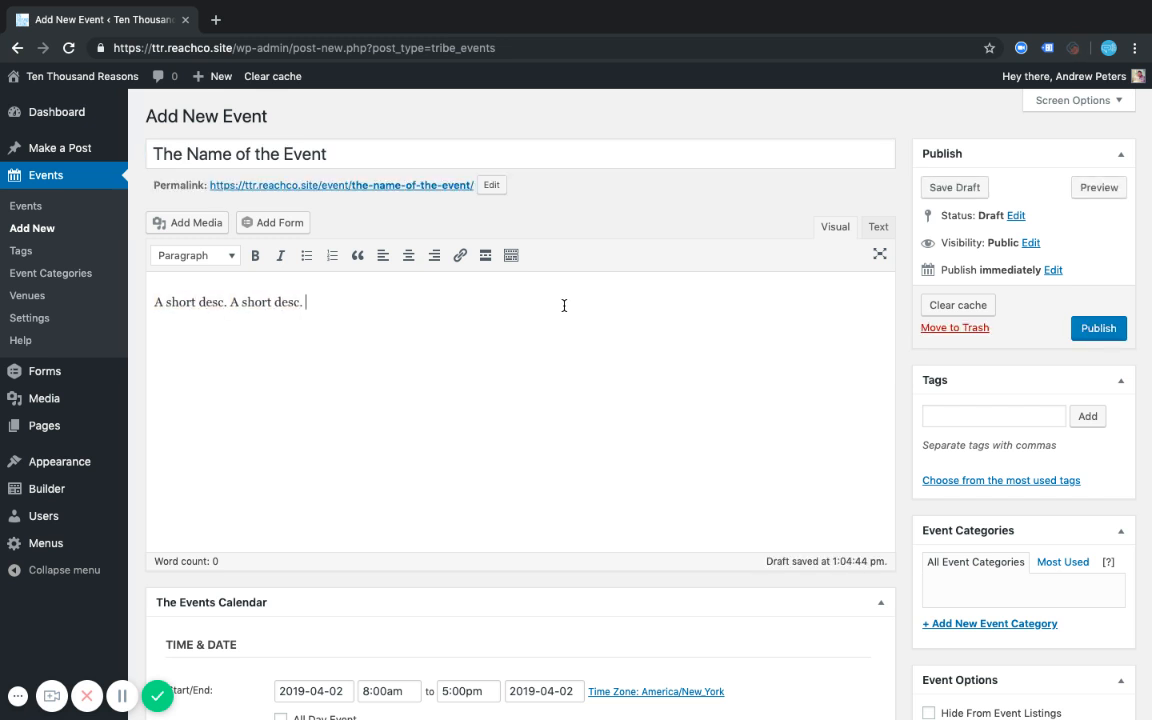
Step: Fill the event description with about three lines of the repeated sentence "A short desc."
{"action": "key", "text": "ctrl+v"}
{"action": "key", "text": "ctrl+v"}
{"action": "key", "text": "ctrl+v"}
{"action": "key", "text": "ctrl+v"}
{"action": "key", "text": "ctrl+v"}
{"action": "key", "text": "ctrl+v"}
{"action": "key", "text": "ctrl+v"}
{"action": "key", "text": "ctrl+v"}
{"action": "key", "text": "ctrl+v"}
{"action": "key", "text": "ctrl+v"}
{"action": "key", "text": "ctrl+v"}
{"action": "key", "text": "ctrl+v"}
{"action": "key", "text": "ctrl+v"}
{"action": "key", "text": "ctrl+v"}
{"action": "key", "text": "ctrl+v"}
{"action": "key", "text": "ctrl+v"}
{"action": "key", "text": "ctrl+v"}
{"action": "key", "text": "ctrl+v"}
{"action": "key", "text": "ctrl+v"}
{"action": "key", "text": "ctrl+v"}
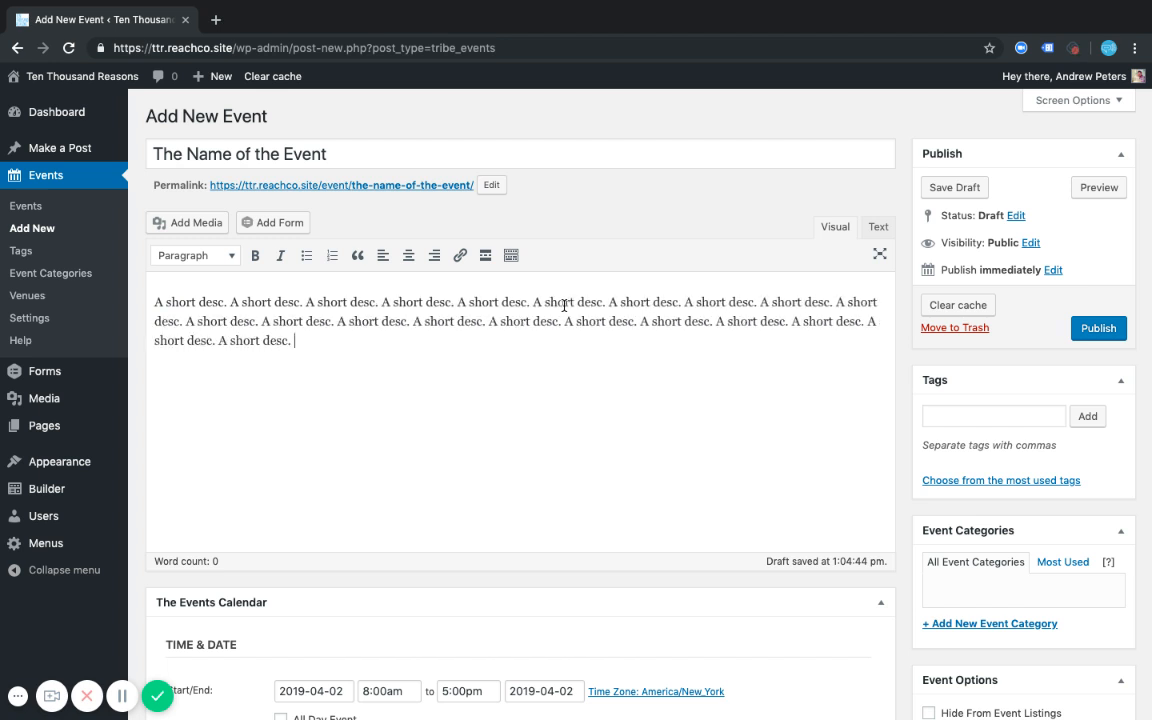
Step: Set the event's start date to 2019-05-13 in The Events Calendar settings
{"action": "scroll", "coordinate": [565, 305], "scroll_direction": "down", "scroll_amount": 5}
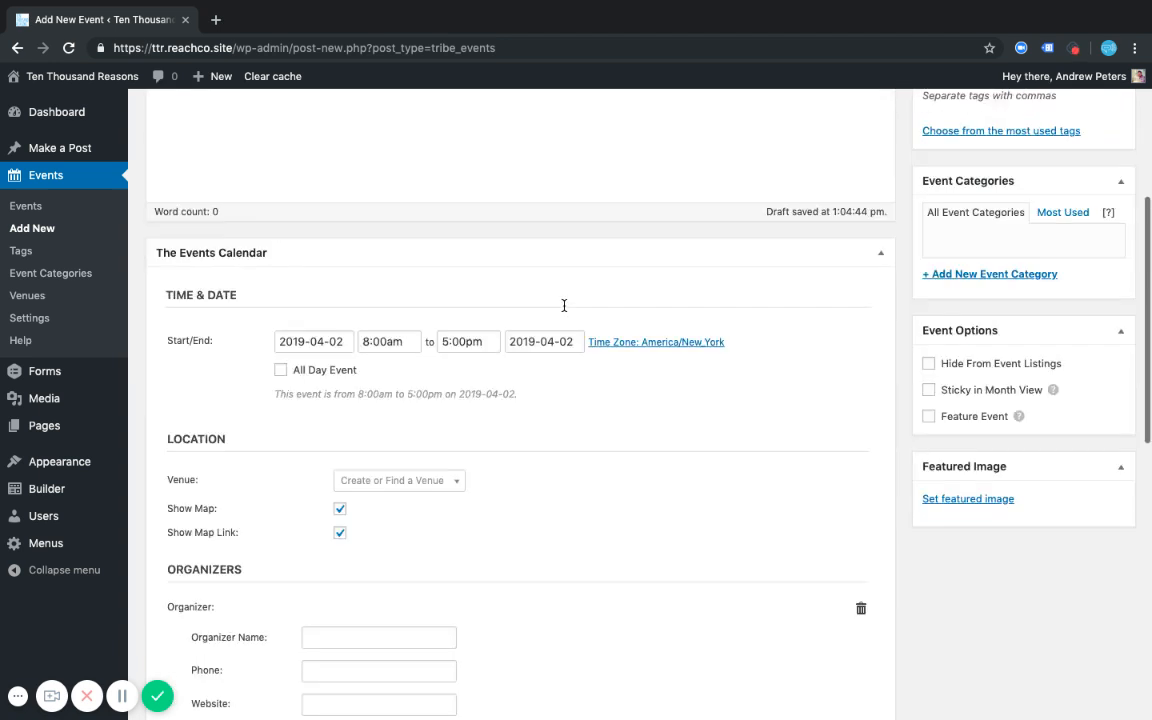
{"action": "scroll", "coordinate": [210, 225], "scroll_direction": "down", "scroll_amount": 1}
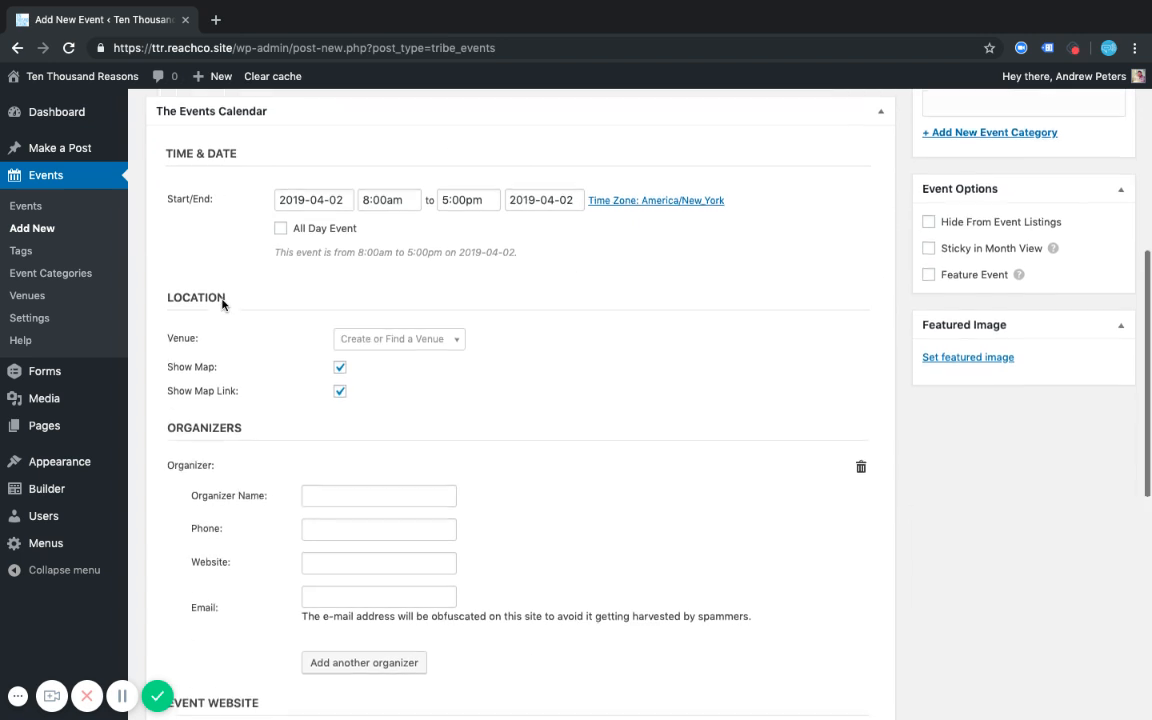
{"action": "left_click", "coordinate": [297, 190]}
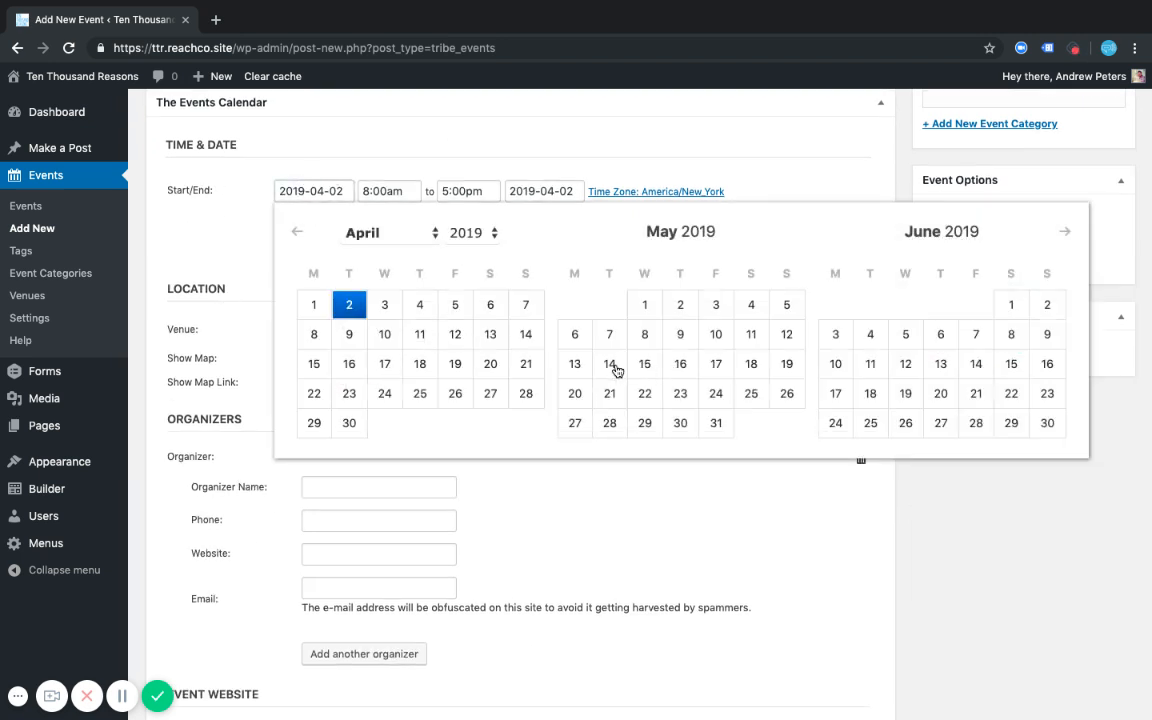
{"action": "left_click", "coordinate": [572, 363]}
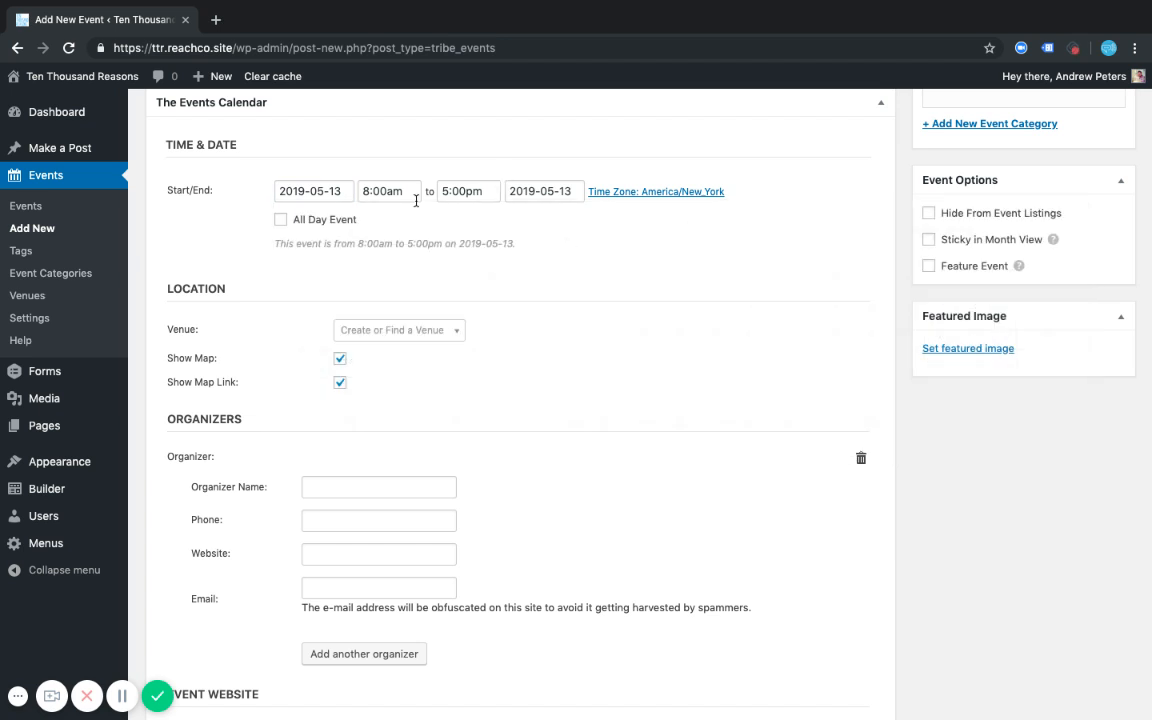
Step: Set the event time from 5:00pm to 7:00pm and check the end date calendar without changing the date
{"action": "left_click", "coordinate": [377, 195]}
{"action": "scroll", "coordinate": [393, 288], "scroll_direction": "down", "scroll_amount": 5}
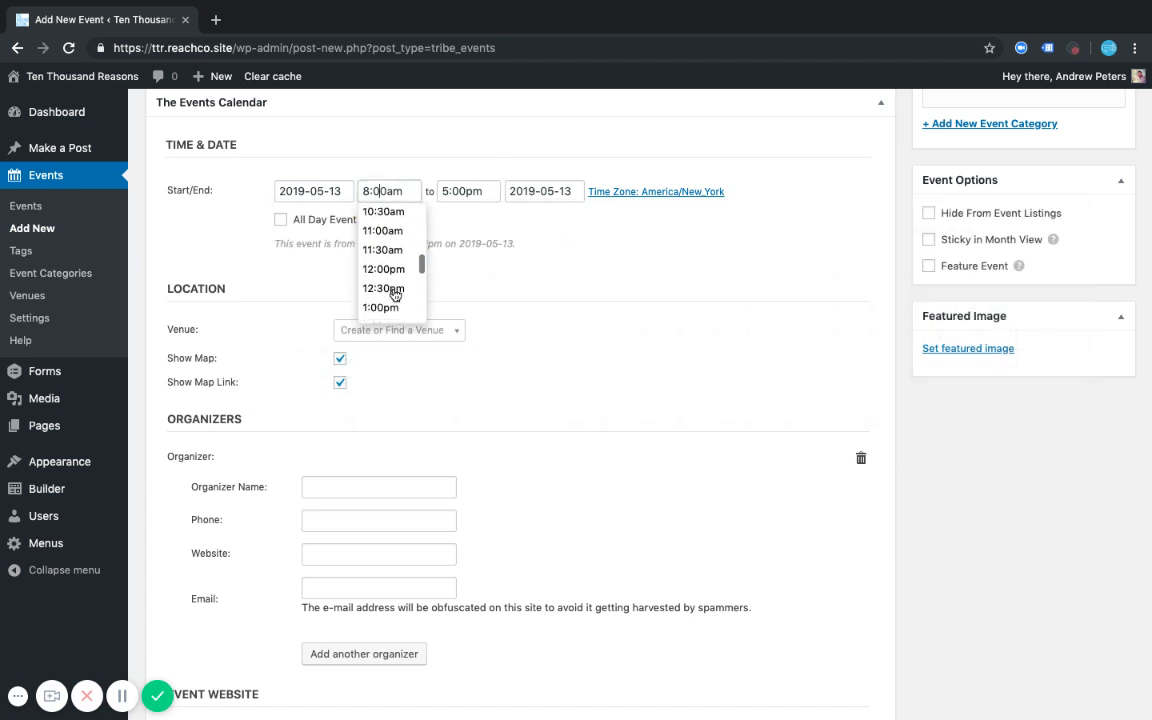
{"action": "scroll", "coordinate": [391, 290], "scroll_direction": "down", "scroll_amount": 3}
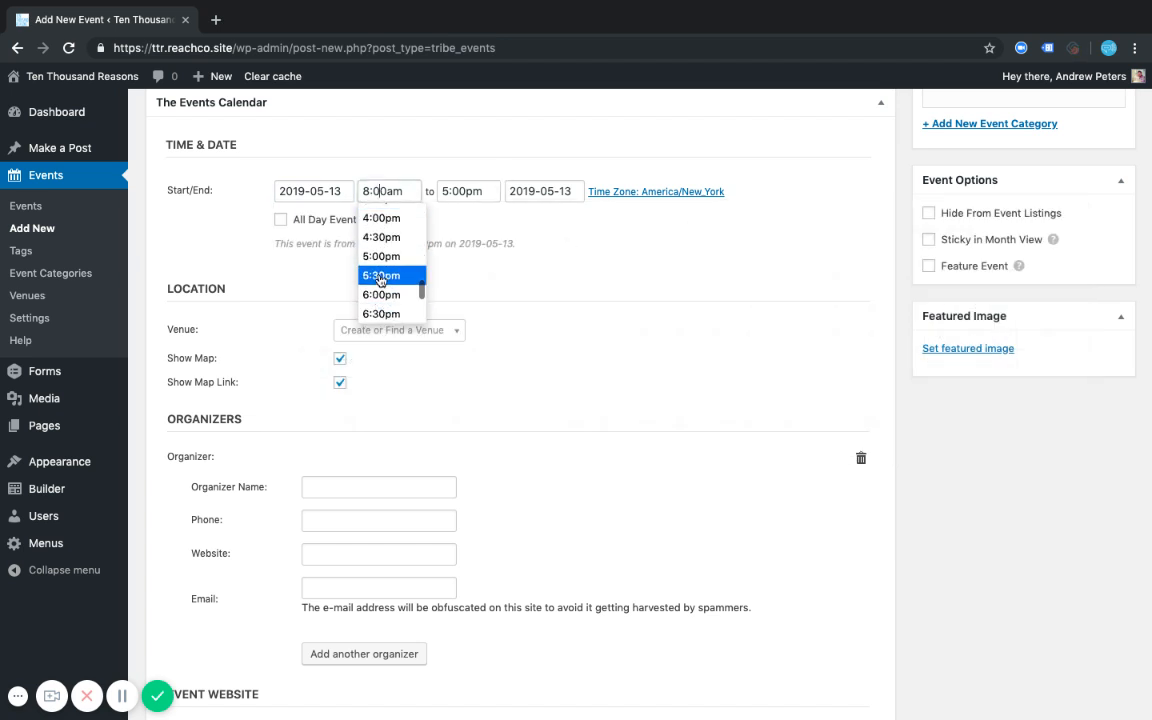
{"action": "left_click", "coordinate": [380, 257]}
{"action": "left_click", "coordinate": [458, 191]}
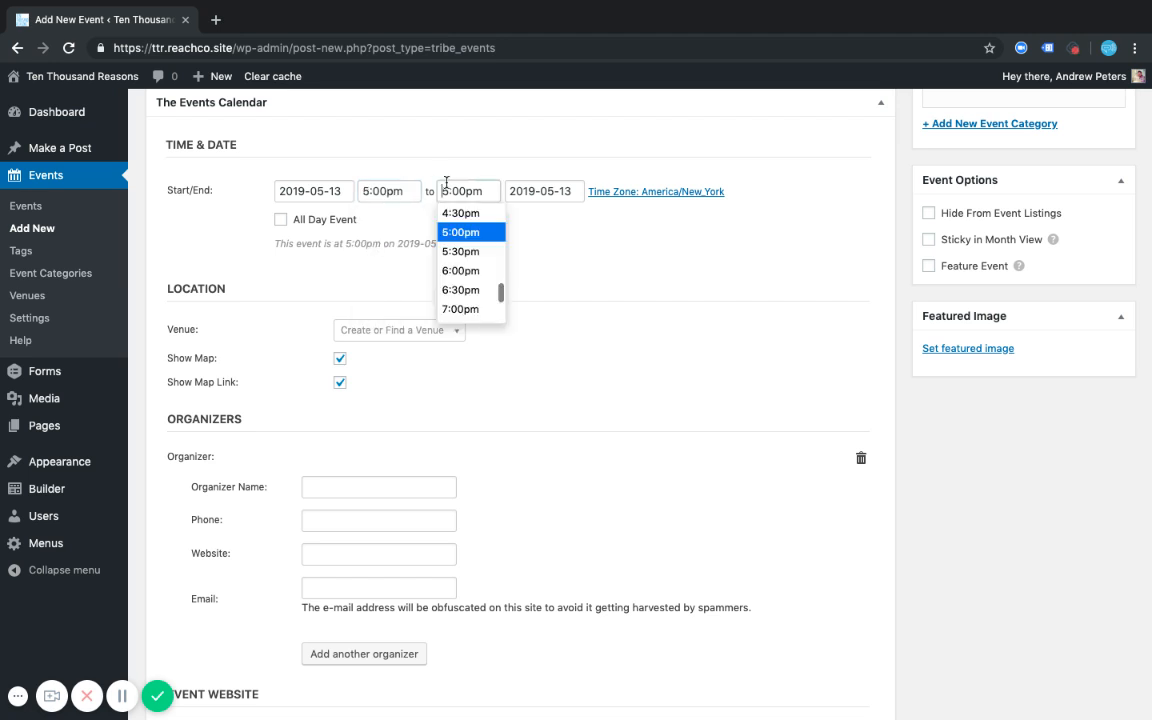
{"action": "left_click", "coordinate": [459, 308]}
{"action": "left_click", "coordinate": [540, 225]}
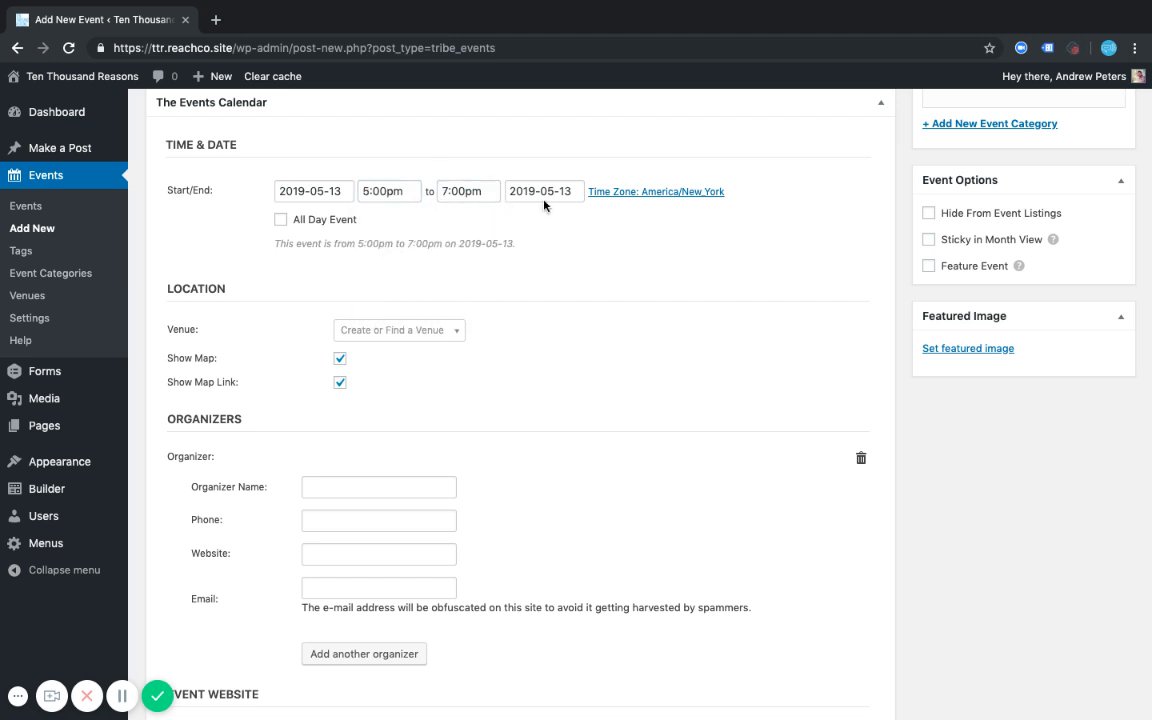
{"action": "left_click", "coordinate": [537, 189]}
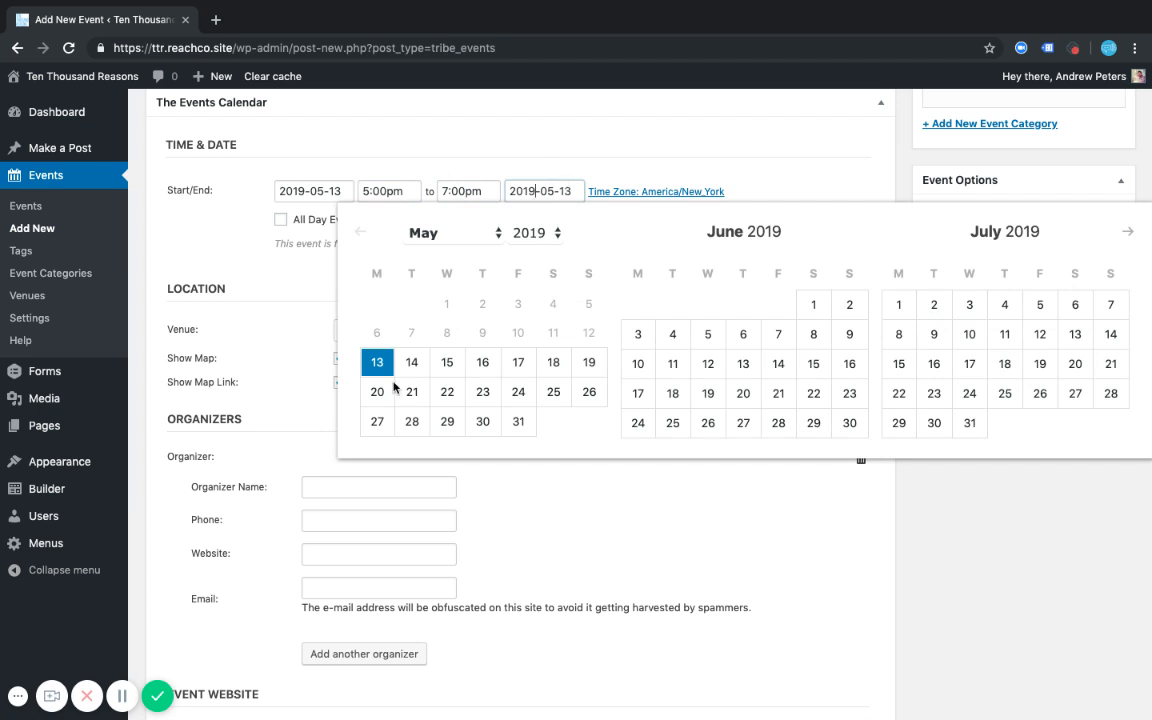
{"action": "left_click", "coordinate": [787, 177]}
Step: Choose the existing Whitefield Academy as the event's venue
{"action": "scroll", "coordinate": [812, 278], "scroll_direction": "down", "scroll_amount": 3}
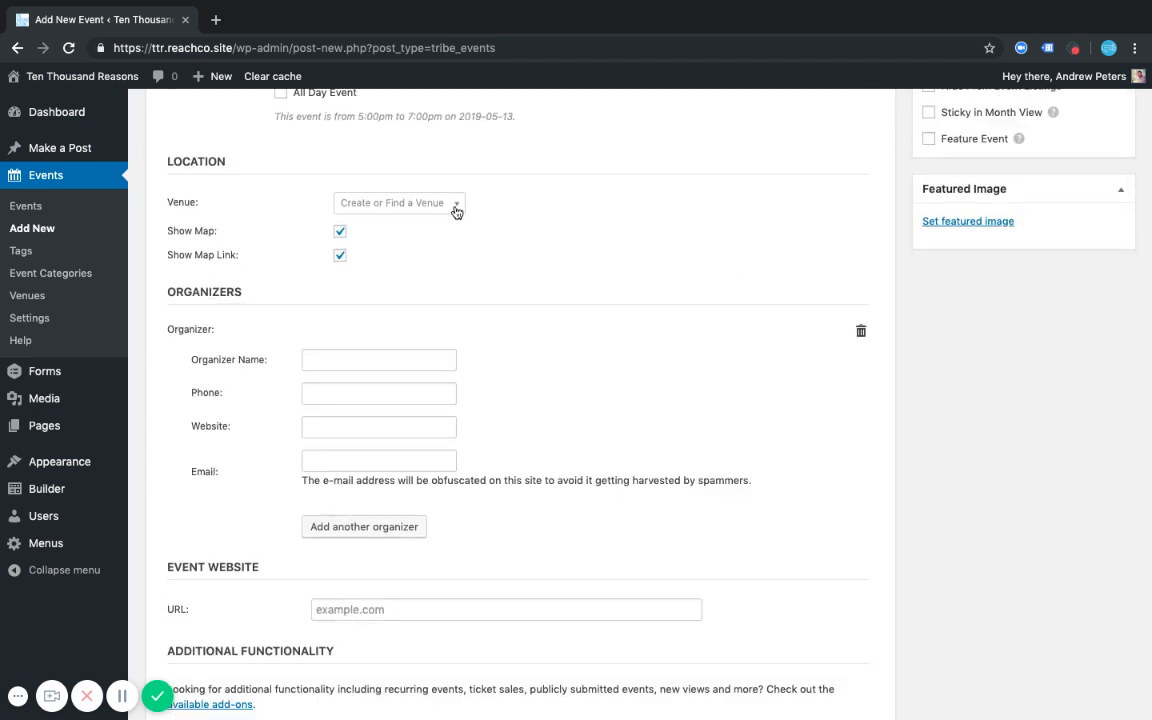
{"action": "left_click", "coordinate": [443, 205]}
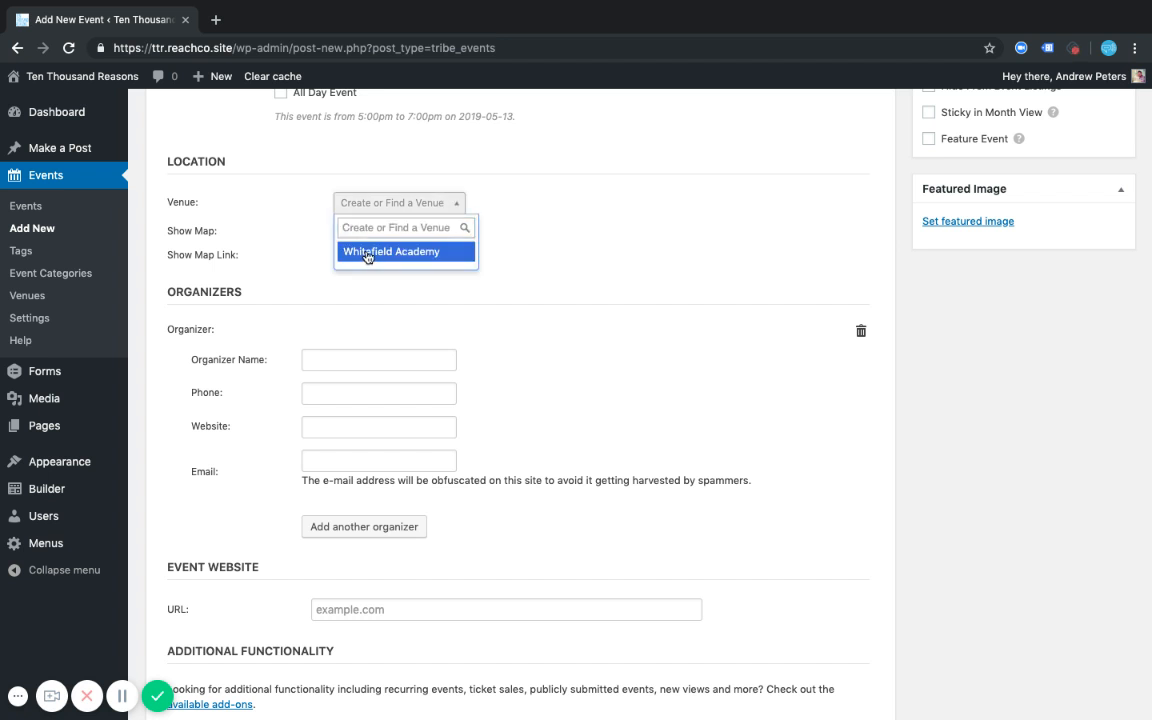
{"action": "left_click", "coordinate": [367, 253]}
Step: Create a new venue named "Another Venue" for the event and look through its blank address and country fields
{"action": "left_click", "coordinate": [445, 208]}
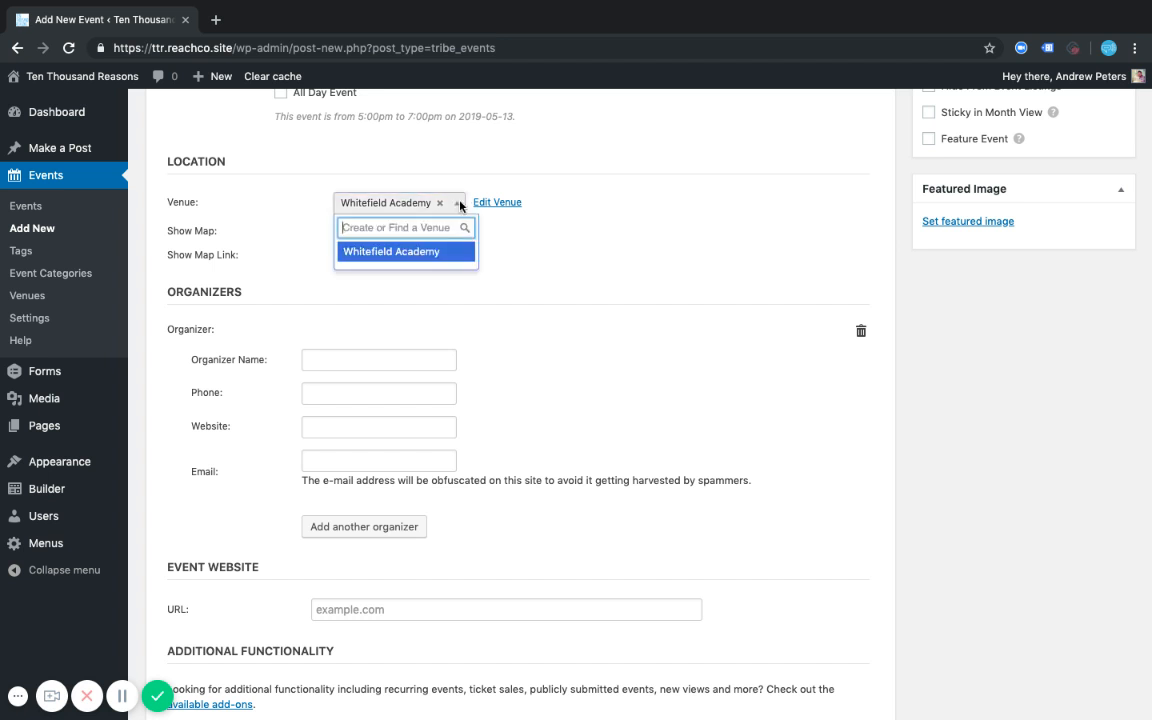
{"action": "type", "text": "Another Venue"}
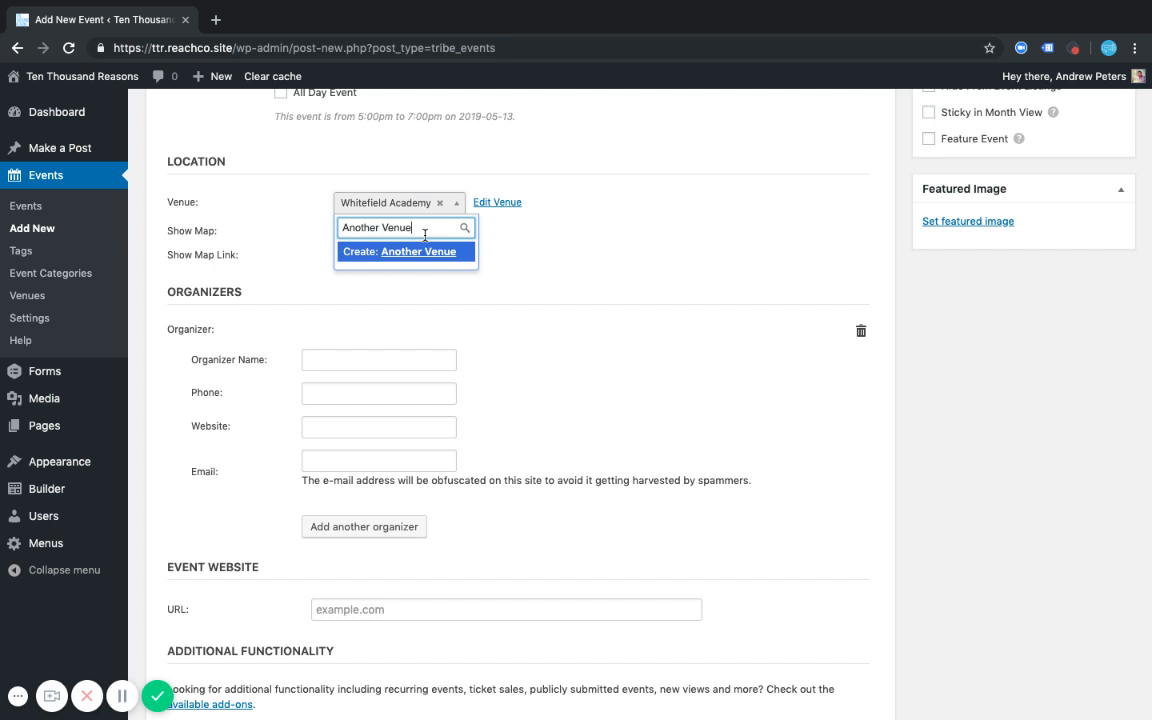
{"action": "key", "text": "Return"}
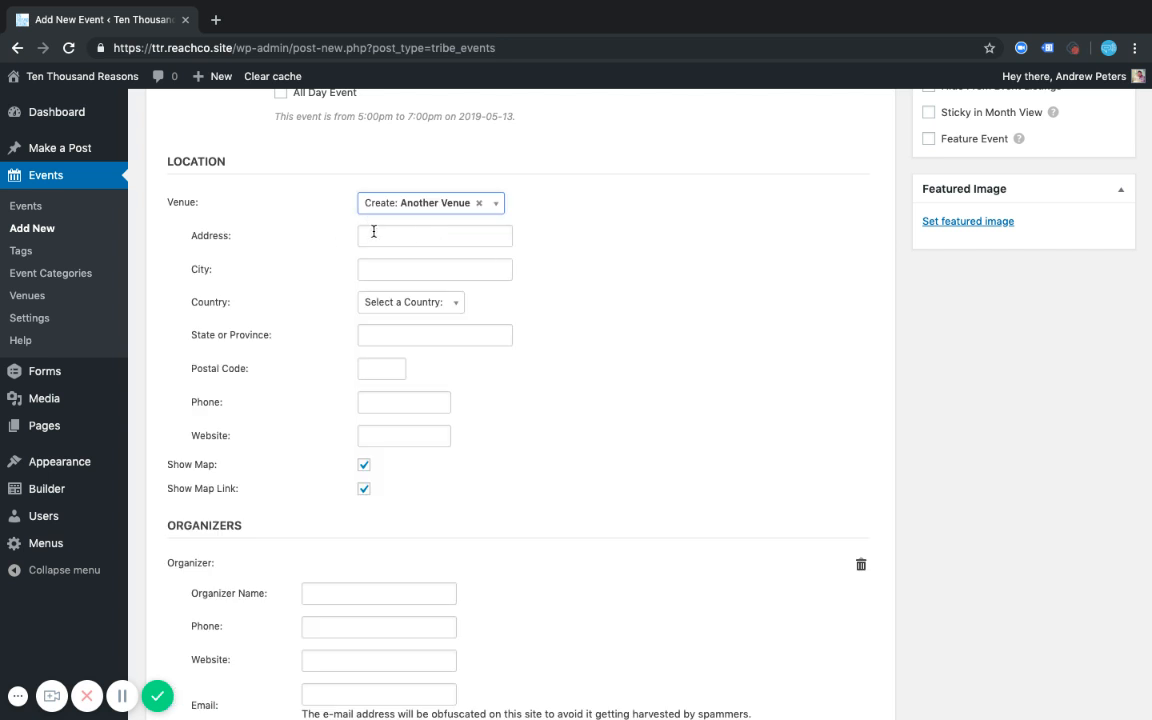
{"action": "left_click", "coordinate": [374, 270]}
{"action": "left_click", "coordinate": [380, 233]}
{"action": "left_click", "coordinate": [393, 305]}
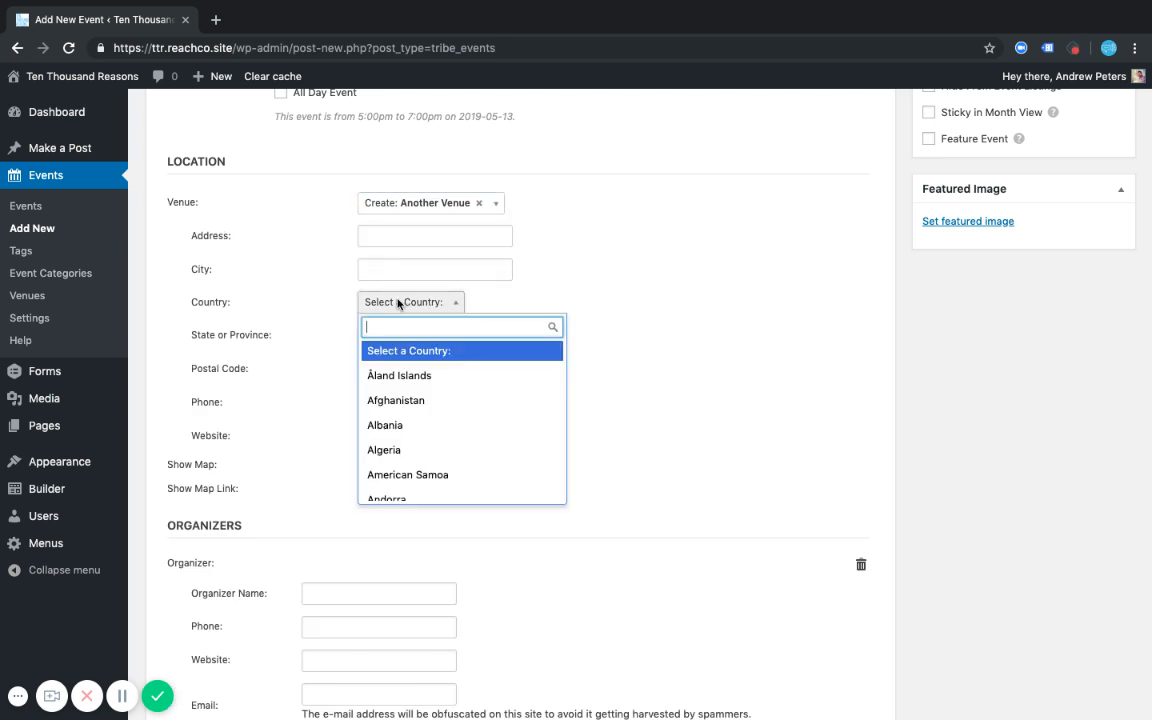
{"action": "left_click", "coordinate": [398, 305]}
{"action": "left_click", "coordinate": [432, 338]}
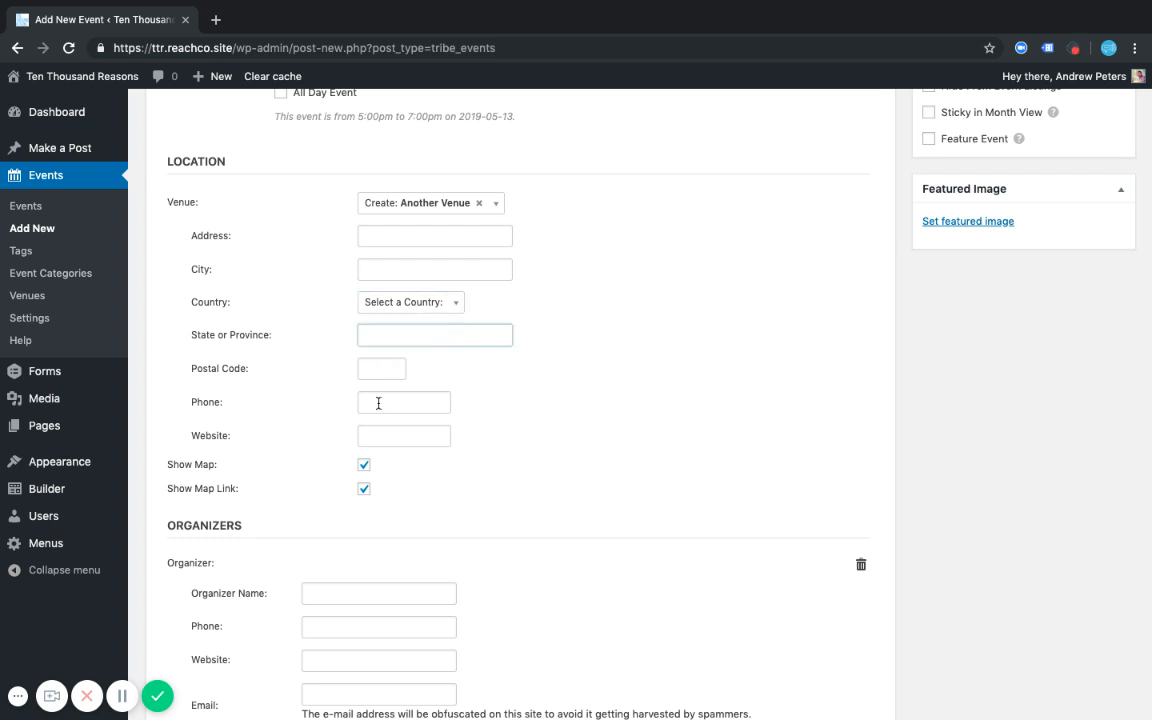
Step: Discard the new venue and switch the event back to Whitefield Academy
{"action": "left_click", "coordinate": [494, 204]}
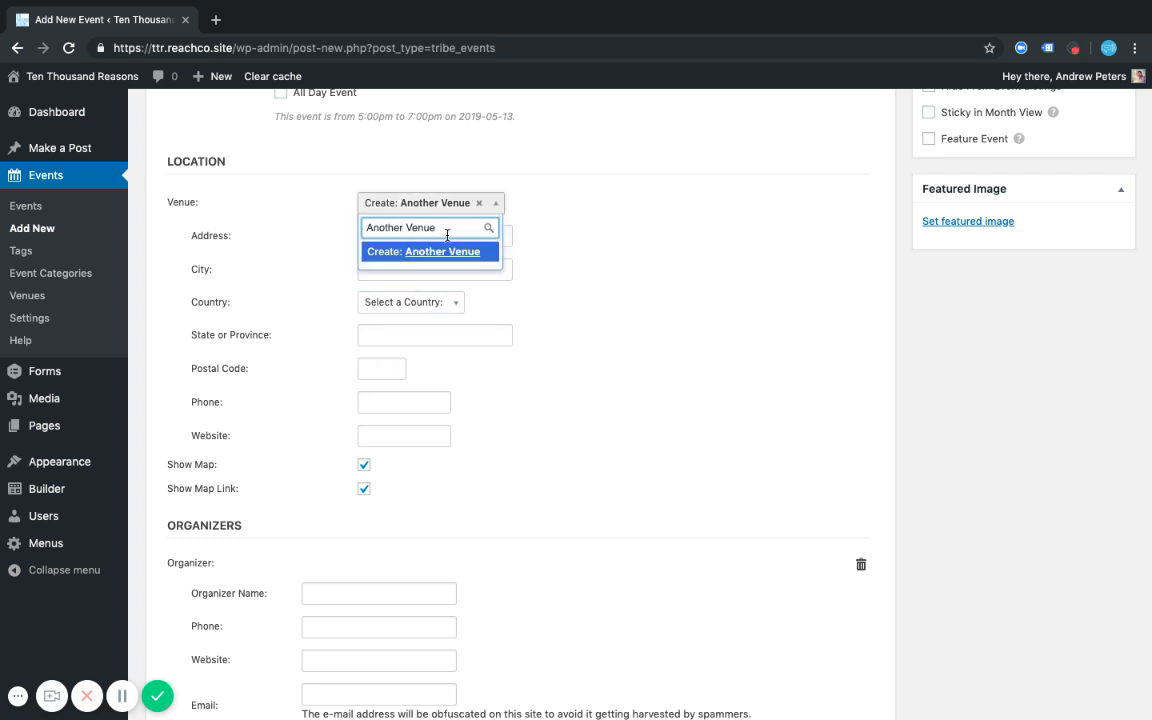
{"action": "key", "text": "super+a"}
{"action": "key", "text": "BackSpace"}
{"action": "left_click", "coordinate": [390, 252]}
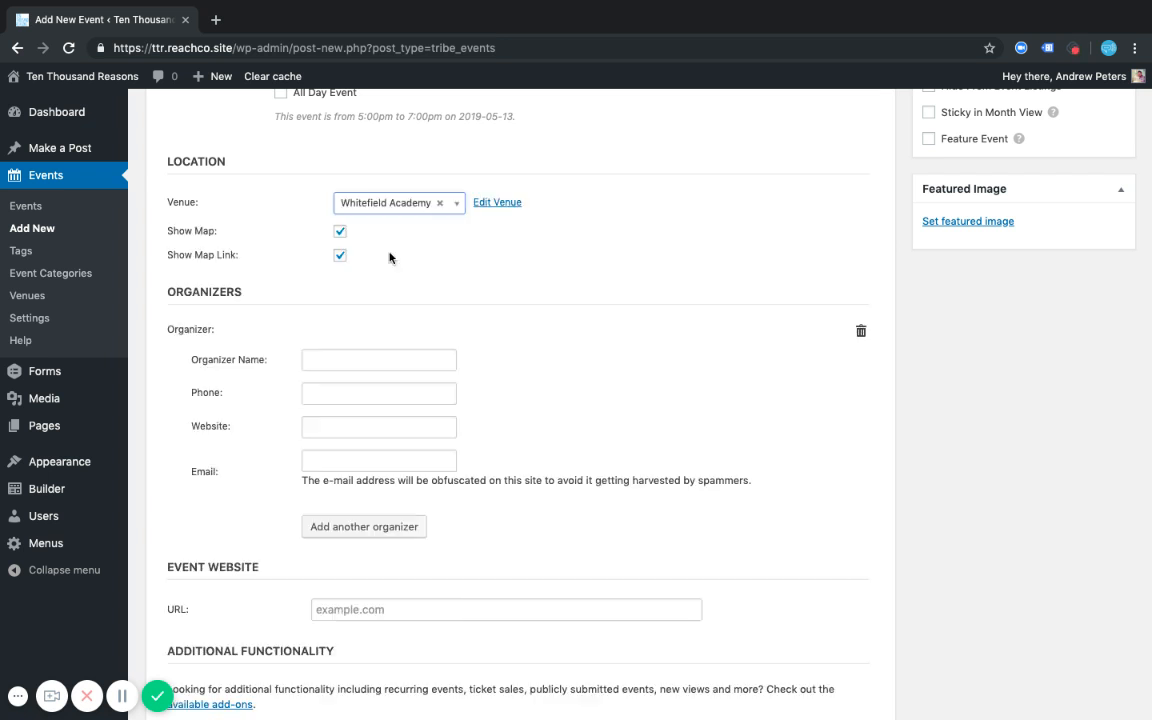
Step: Delete the empty organizer entry from the event's Organizers section
{"action": "scroll", "coordinate": [509, 324], "scroll_direction": "down", "scroll_amount": 3}
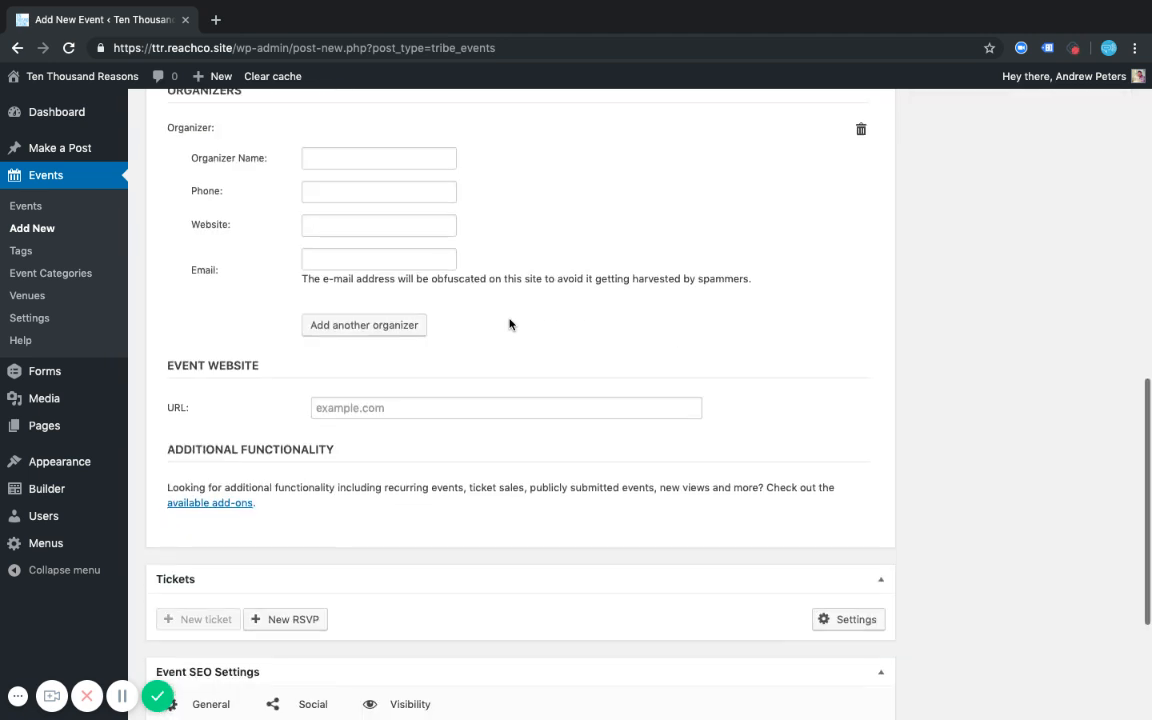
{"action": "scroll", "coordinate": [509, 324], "scroll_direction": "up", "scroll_amount": 2}
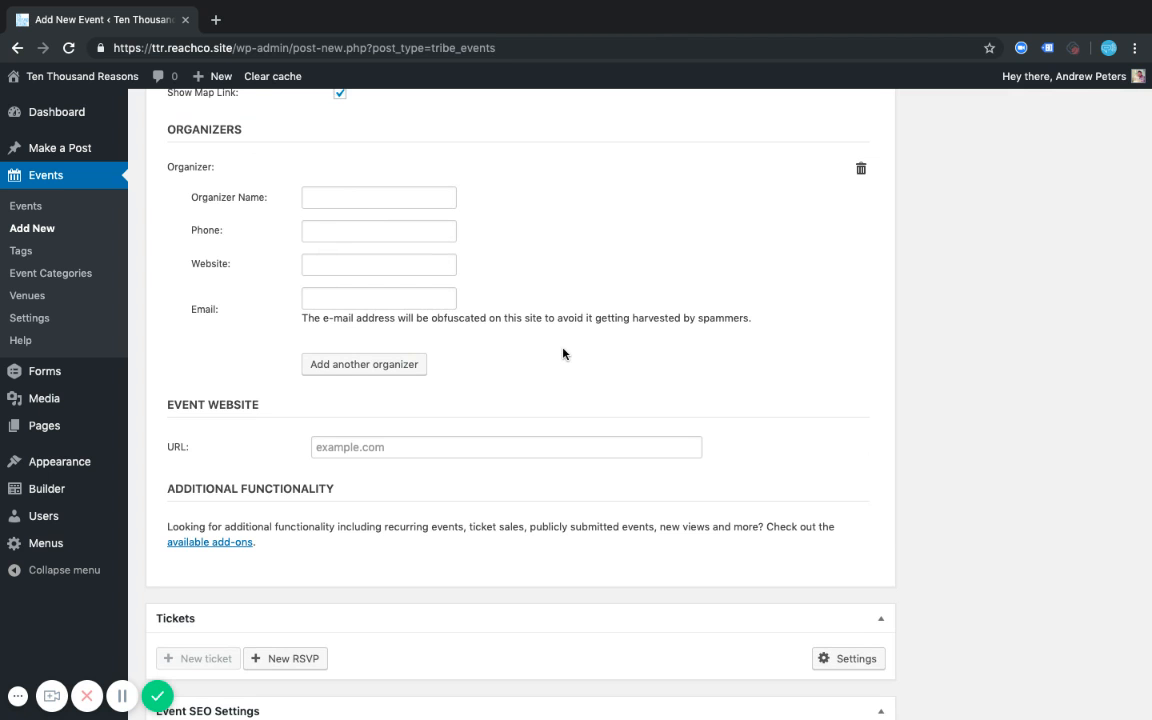
{"action": "scroll", "coordinate": [520, 339], "scroll_direction": "down", "scroll_amount": 1}
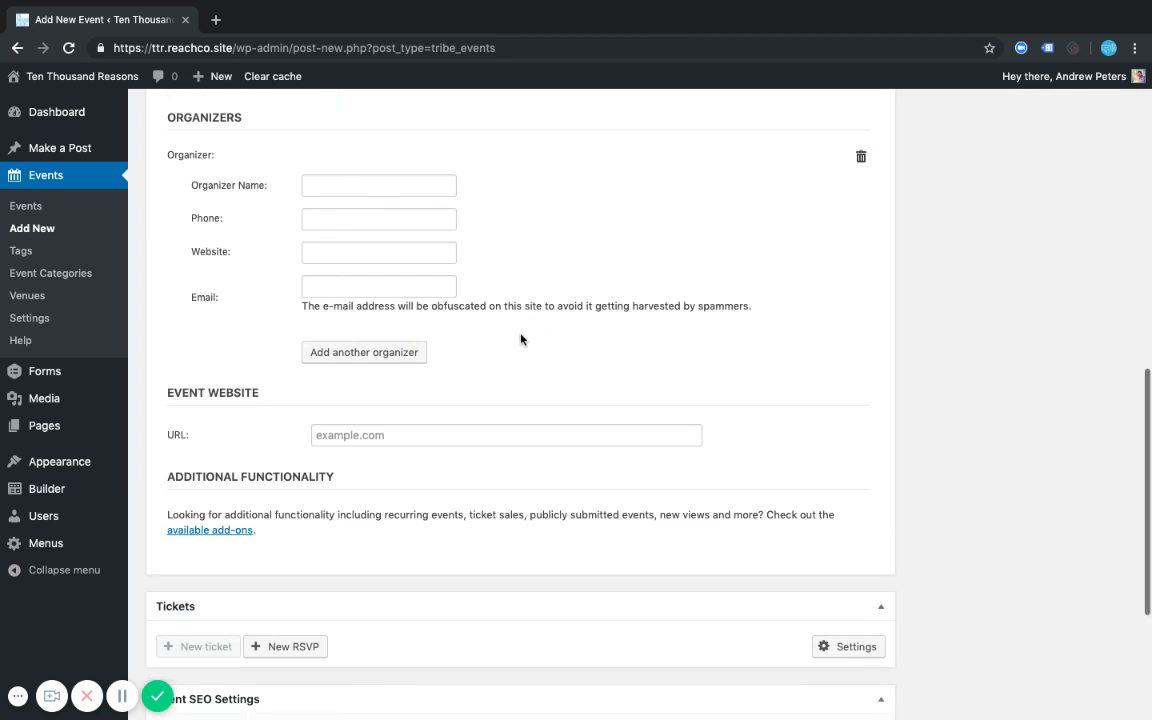
{"action": "scroll", "coordinate": [520, 339], "scroll_direction": "up", "scroll_amount": 1}
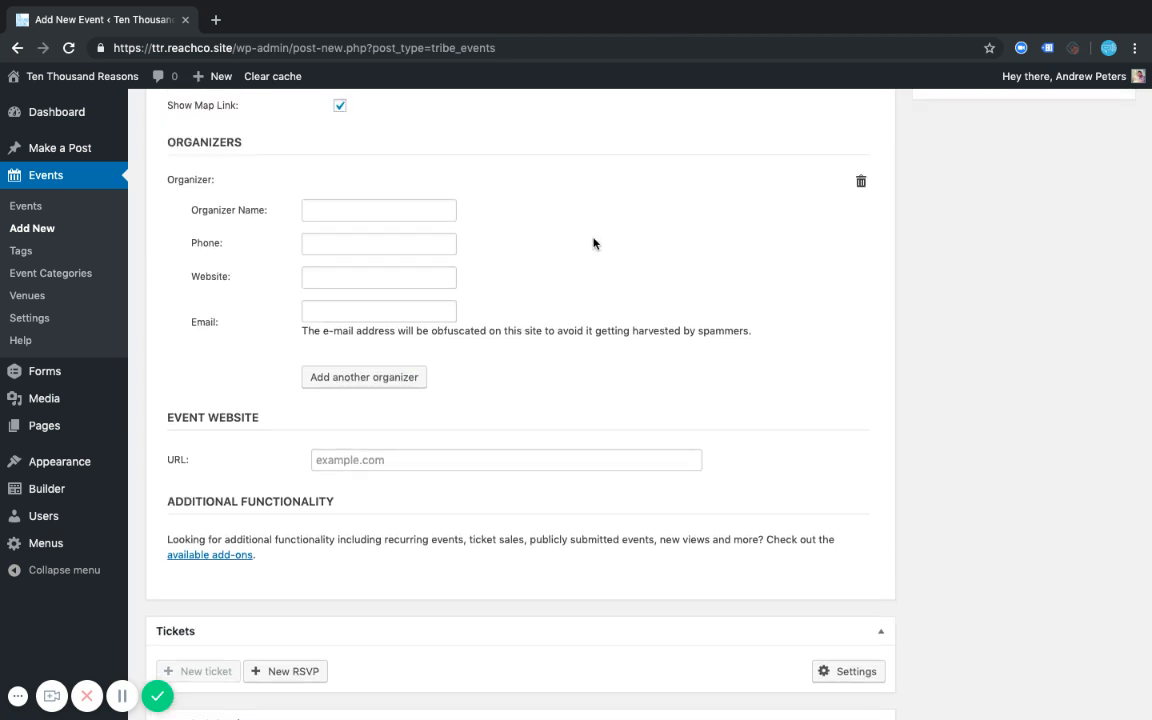
{"action": "left_click", "coordinate": [861, 181]}
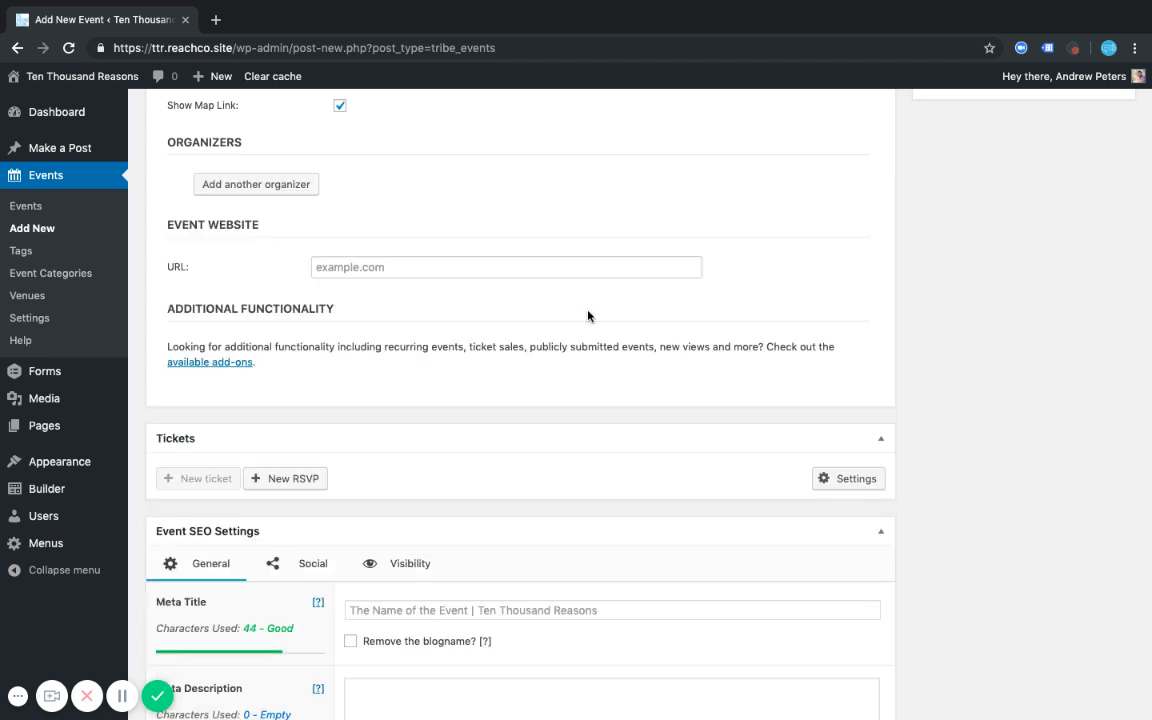
{"action": "scroll", "coordinate": [393, 198], "scroll_direction": "up", "scroll_amount": 2}
{"action": "scroll", "coordinate": [260, 321], "scroll_direction": "down", "scroll_amount": 2}
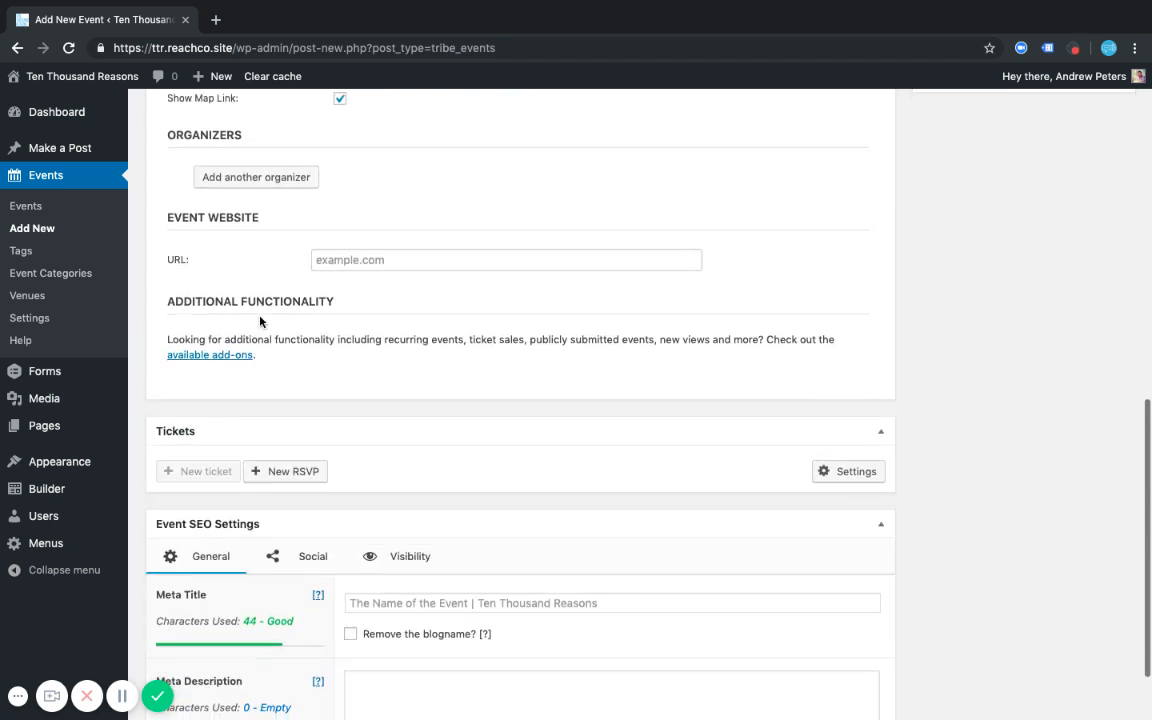
{"action": "left_click", "coordinate": [350, 260]}
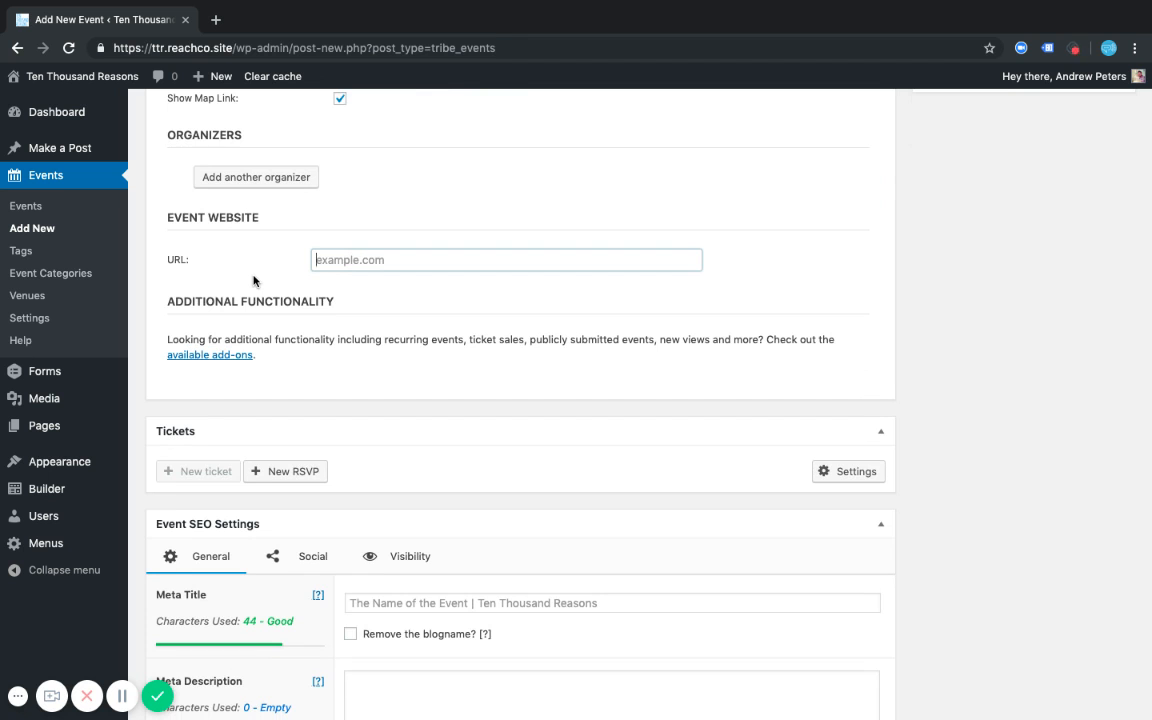
{"action": "left_click", "coordinate": [333, 265]}
{"action": "type", "text": "https://facebook.com"}
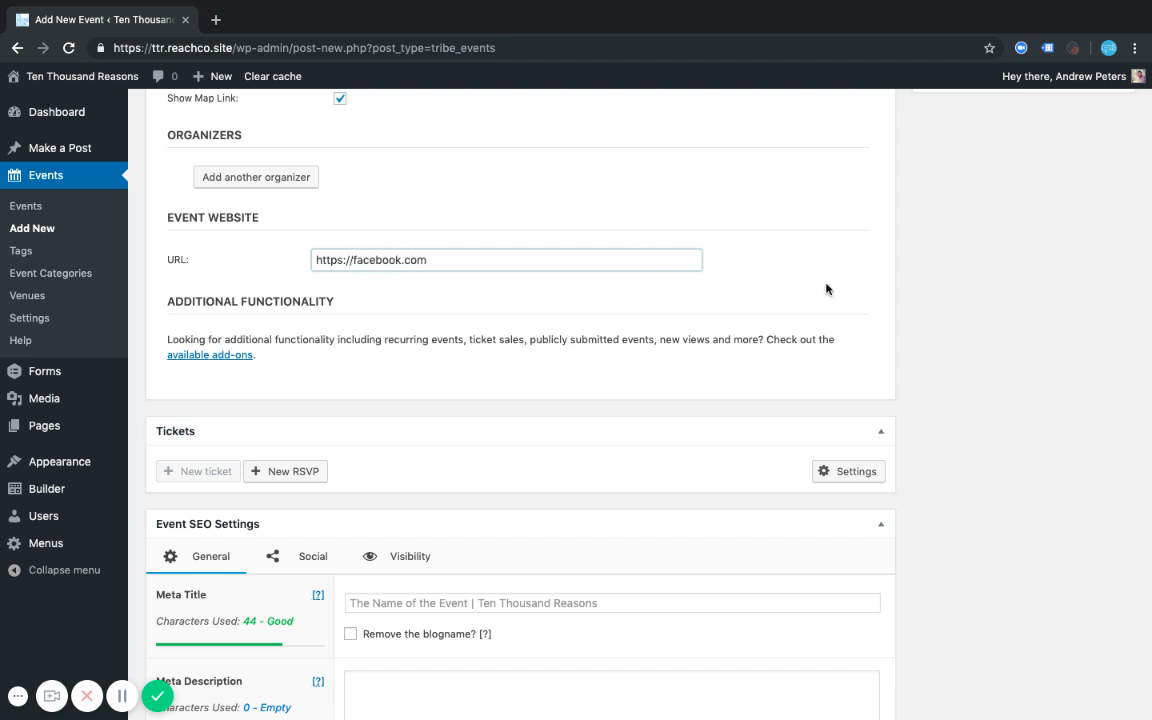
{"action": "scroll", "coordinate": [826, 285], "scroll_direction": "down", "scroll_amount": 1}
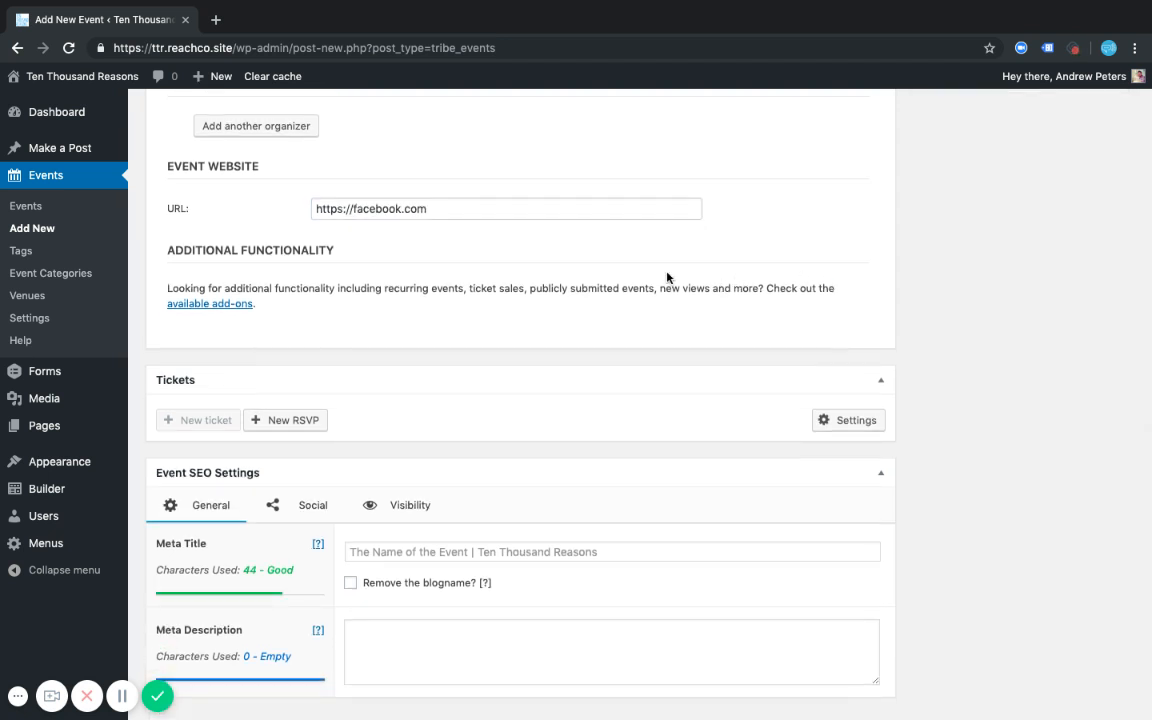
{"action": "double_click", "coordinate": [453, 214]}
{"action": "left_click", "coordinate": [591, 211]}
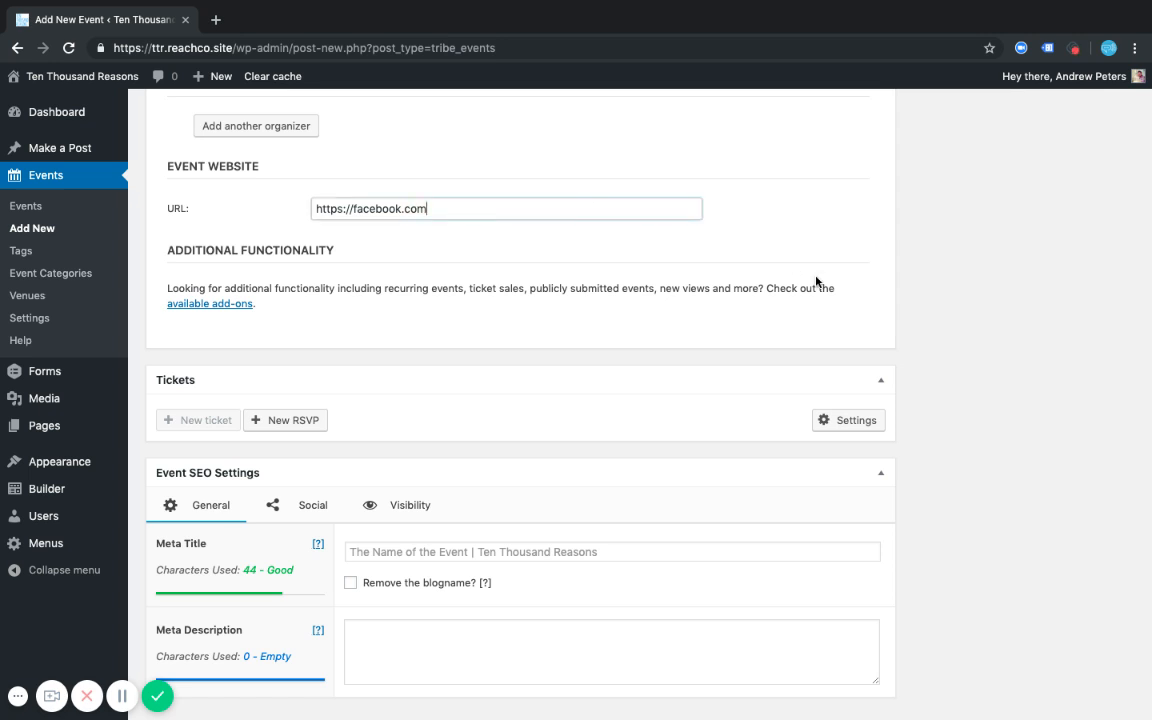
Step: Examine the Tickets section and its ticket header image settings, closing them without saving
{"action": "scroll", "coordinate": [816, 282], "scroll_direction": "down", "scroll_amount": 1}
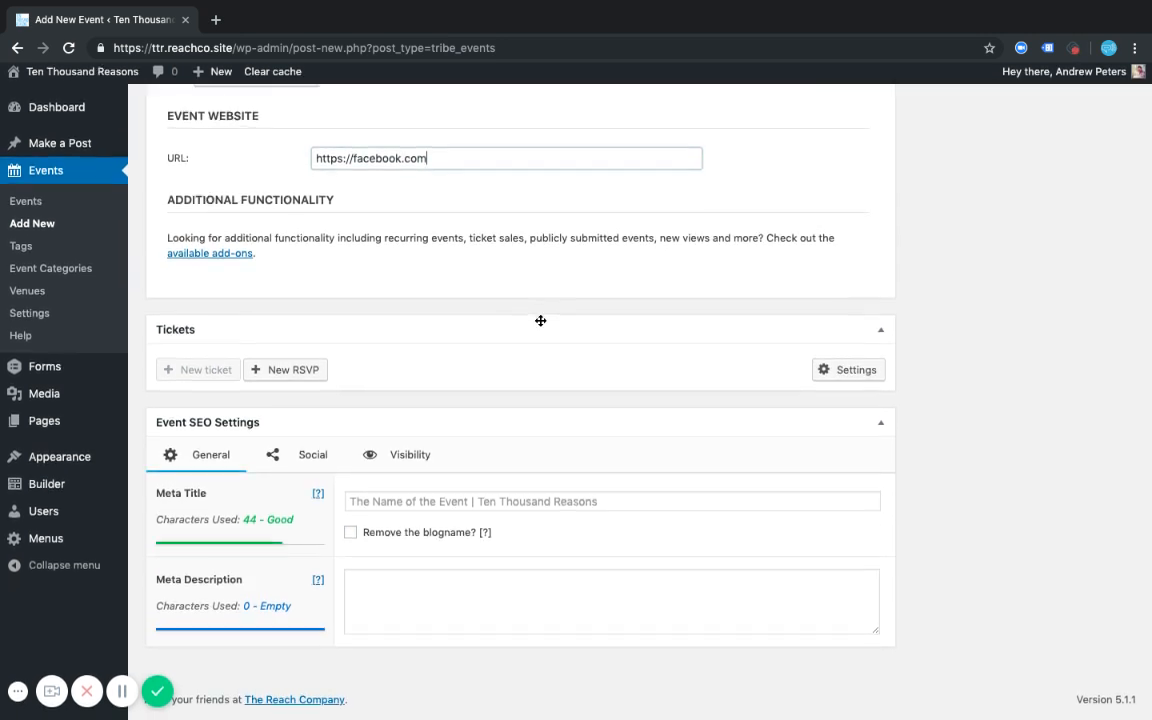
{"action": "left_click", "coordinate": [882, 335]}
{"action": "left_click", "coordinate": [881, 382]}
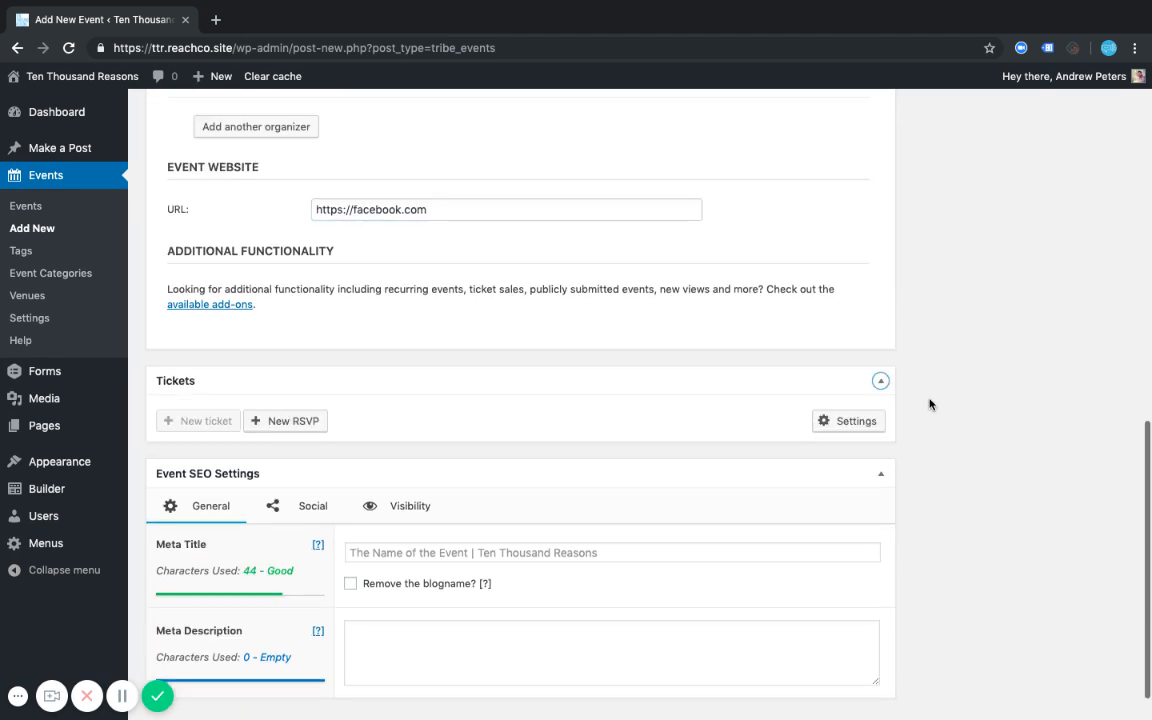
{"action": "left_click", "coordinate": [827, 424]}
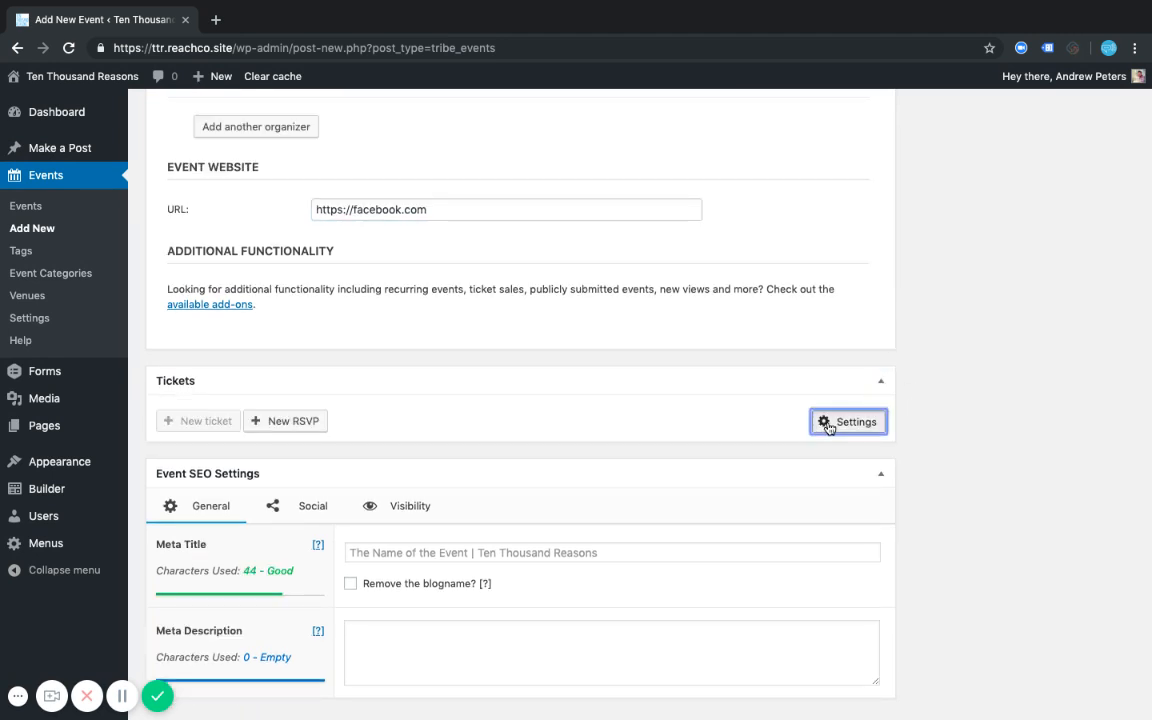
{"action": "scroll", "coordinate": [671, 421], "scroll_direction": "down", "scroll_amount": 1}
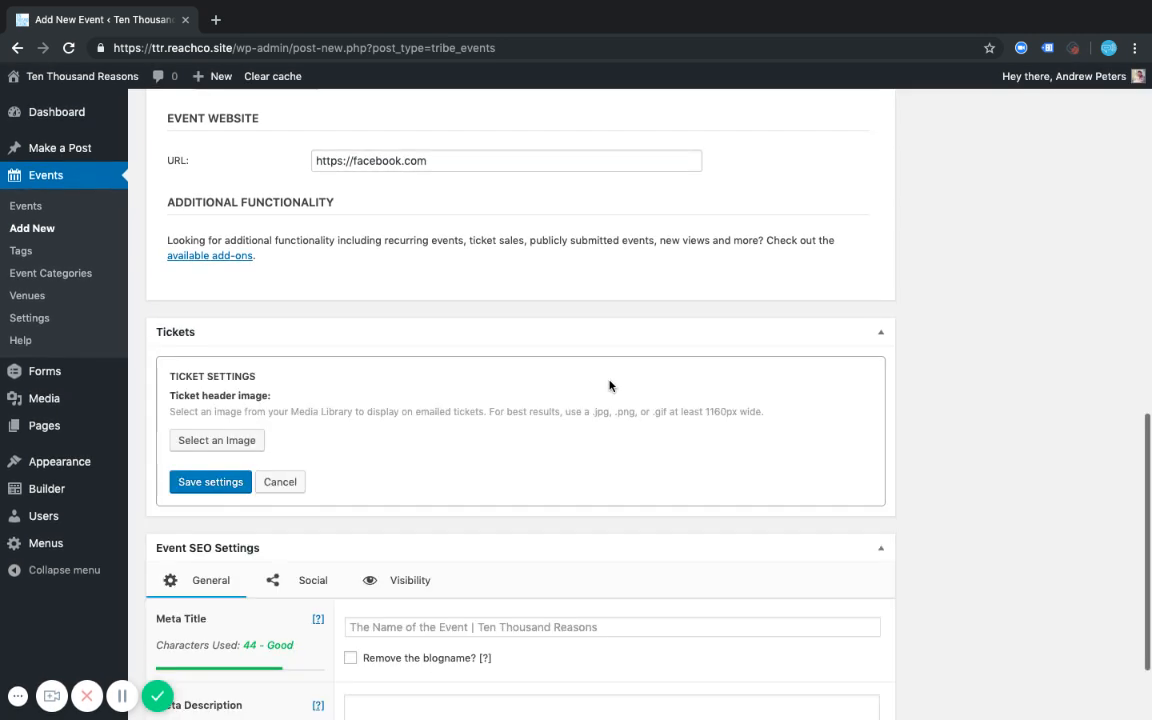
{"action": "scroll", "coordinate": [609, 386], "scroll_direction": "down", "scroll_amount": 2}
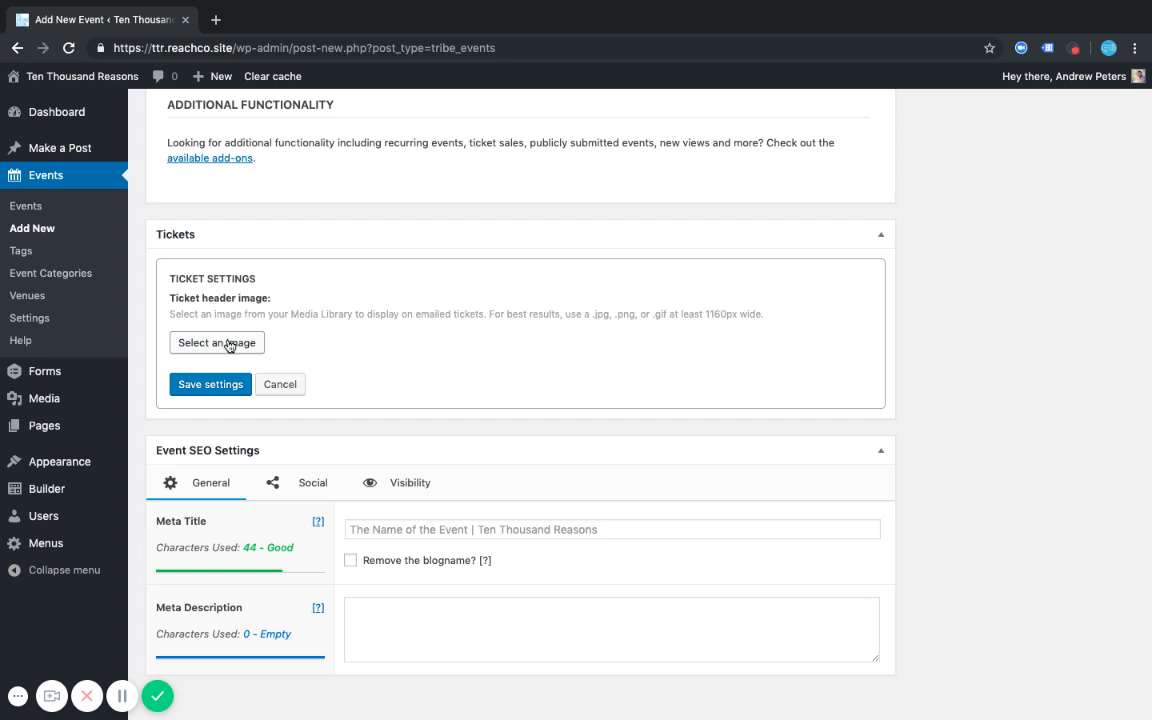
{"action": "left_click", "coordinate": [281, 386]}
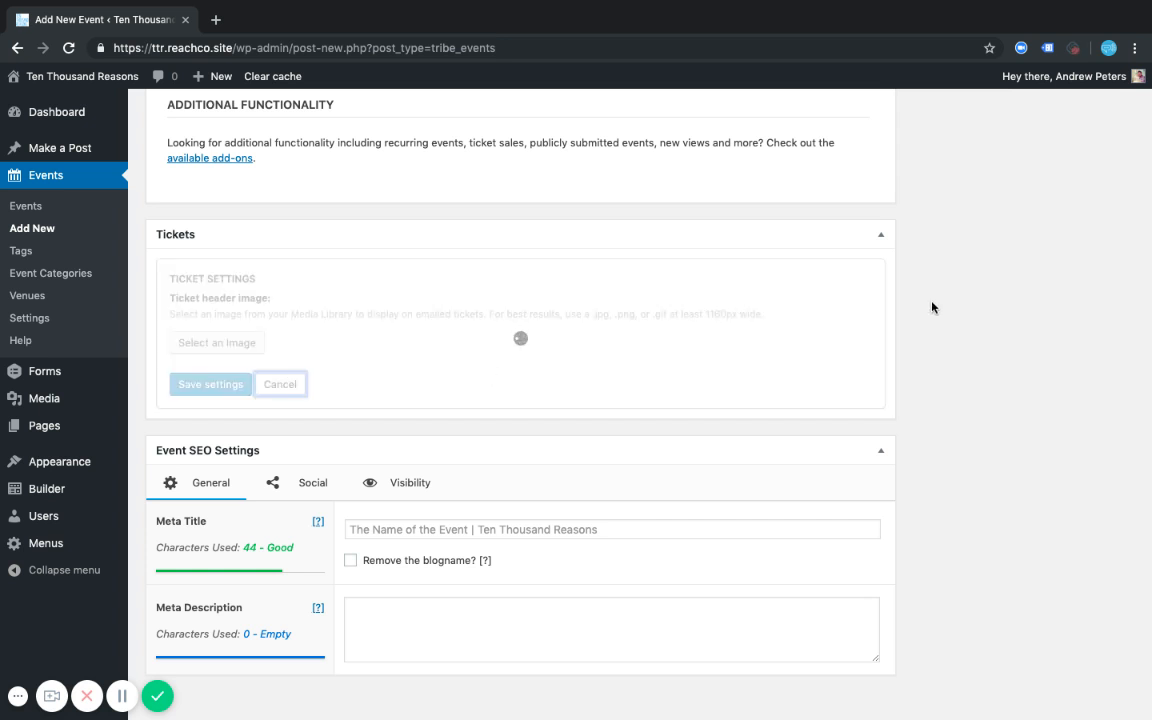
Step: Start a new RSVP for the event with the type "My Event RSVP" and a capacity of 75
{"action": "left_click", "coordinate": [293, 377]}
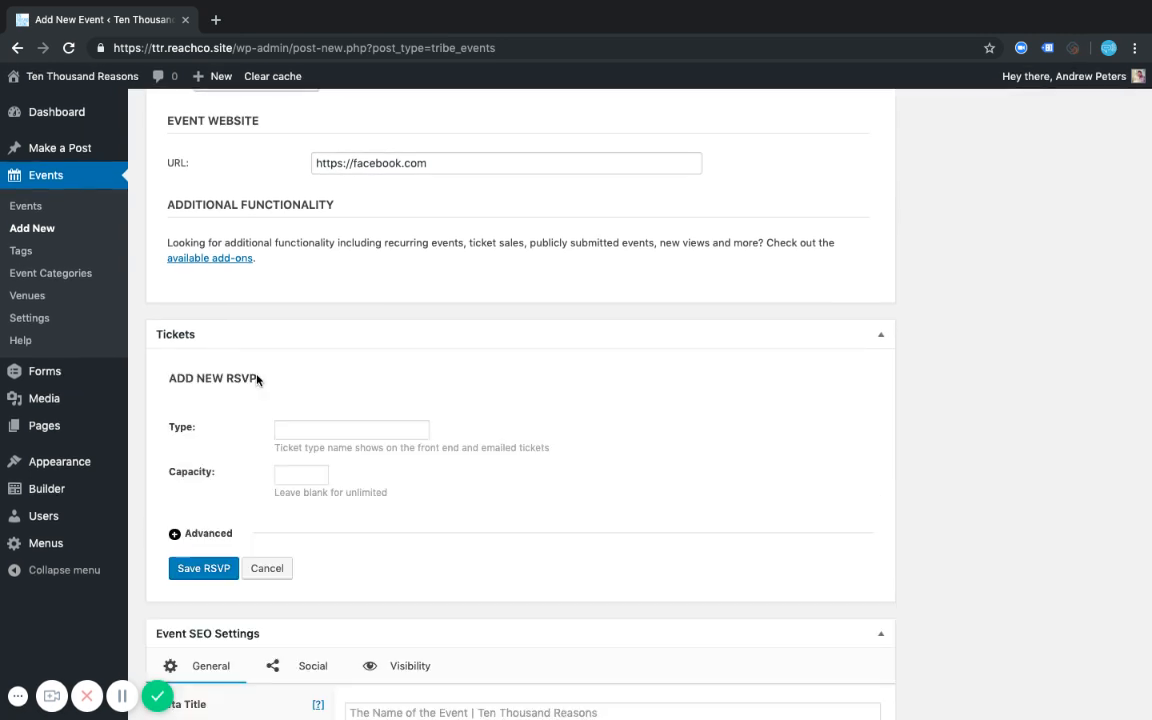
{"action": "scroll", "coordinate": [463, 416], "scroll_direction": "down", "scroll_amount": 3}
{"action": "left_click", "coordinate": [318, 291]}
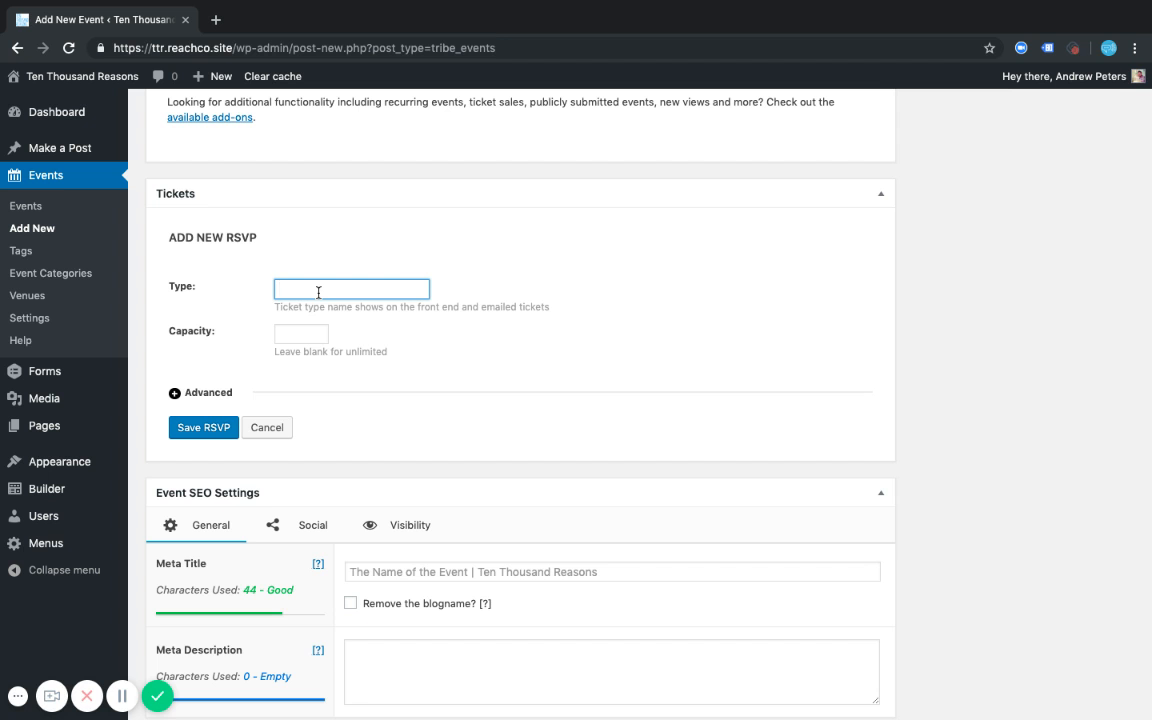
{"action": "type", "text": "Event"}
{"action": "key", "text": "ctrl+a"}
{"action": "type", "text": "My Event RE"}
{"action": "left_click", "coordinate": [297, 340]}
{"action": "type", "text": "75"}
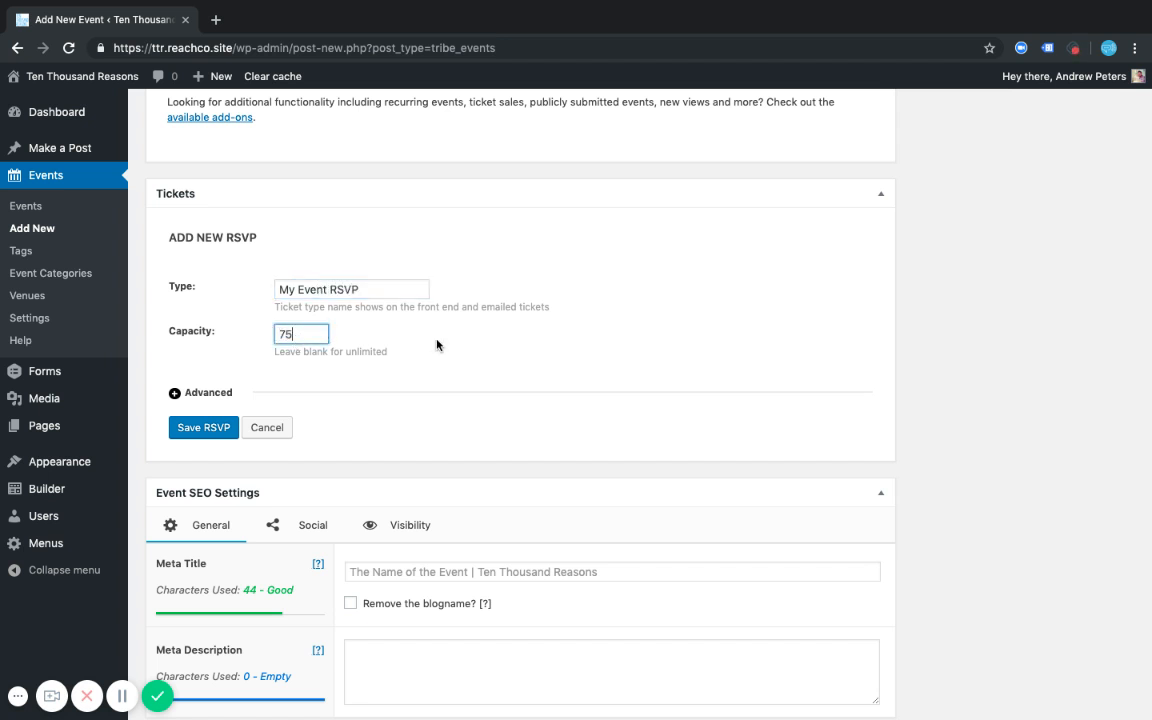
Step: Expand the RSVP's advanced options and enter the description "My ticket description."
{"action": "left_click", "coordinate": [175, 392]}
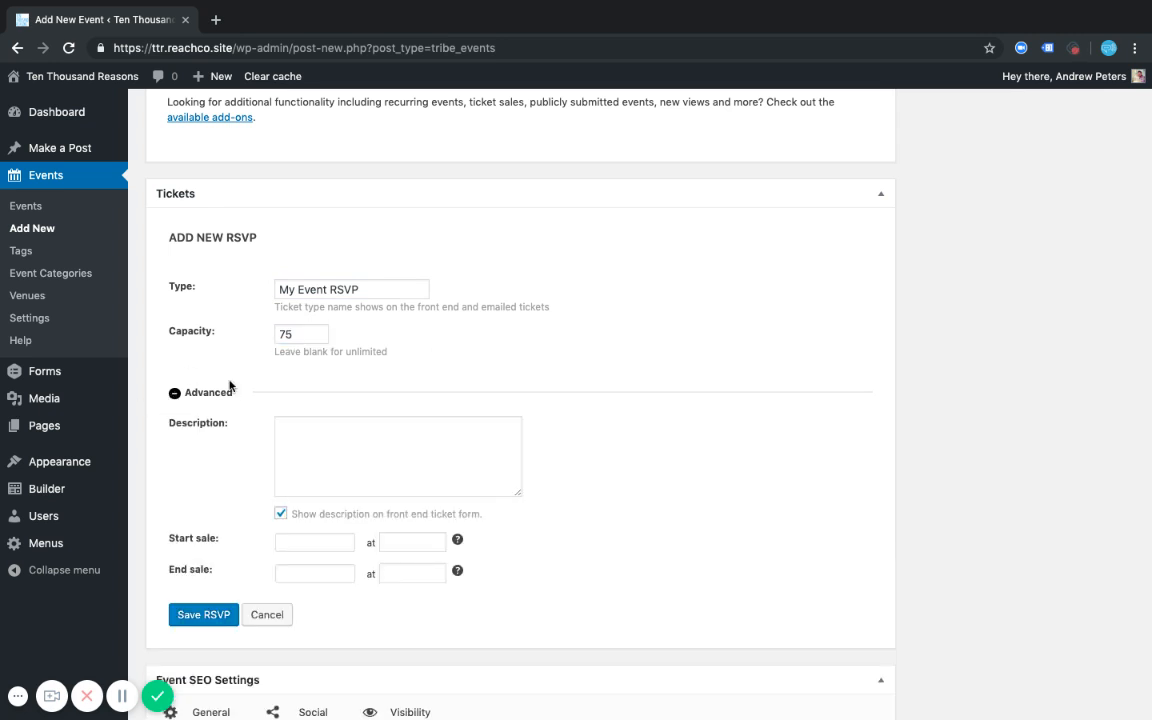
{"action": "scroll", "coordinate": [233, 395], "scroll_direction": "down", "scroll_amount": 5}
{"action": "left_click", "coordinate": [322, 192]}
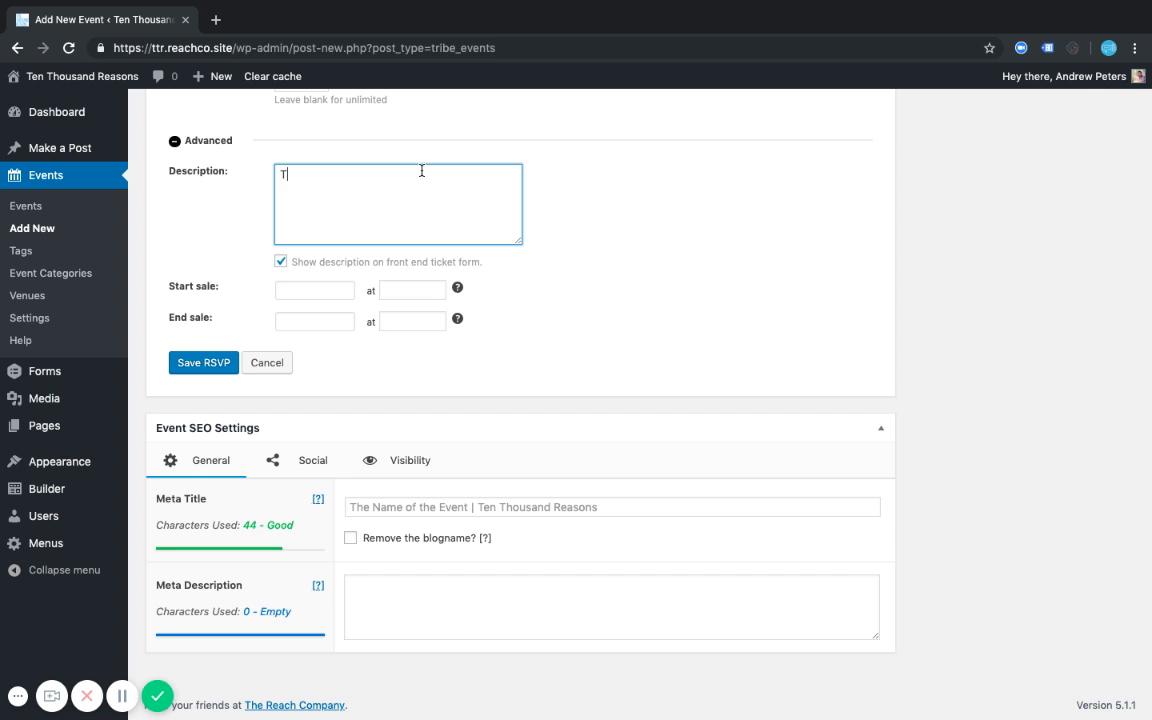
{"action": "type", "text": "Tik"}
{"action": "key", "text": "BackSpace"}
{"action": "type", "text": "cket"}
{"action": "key", "text": "super+a"}
{"action": "type", "text": "My ticket descritpion"}
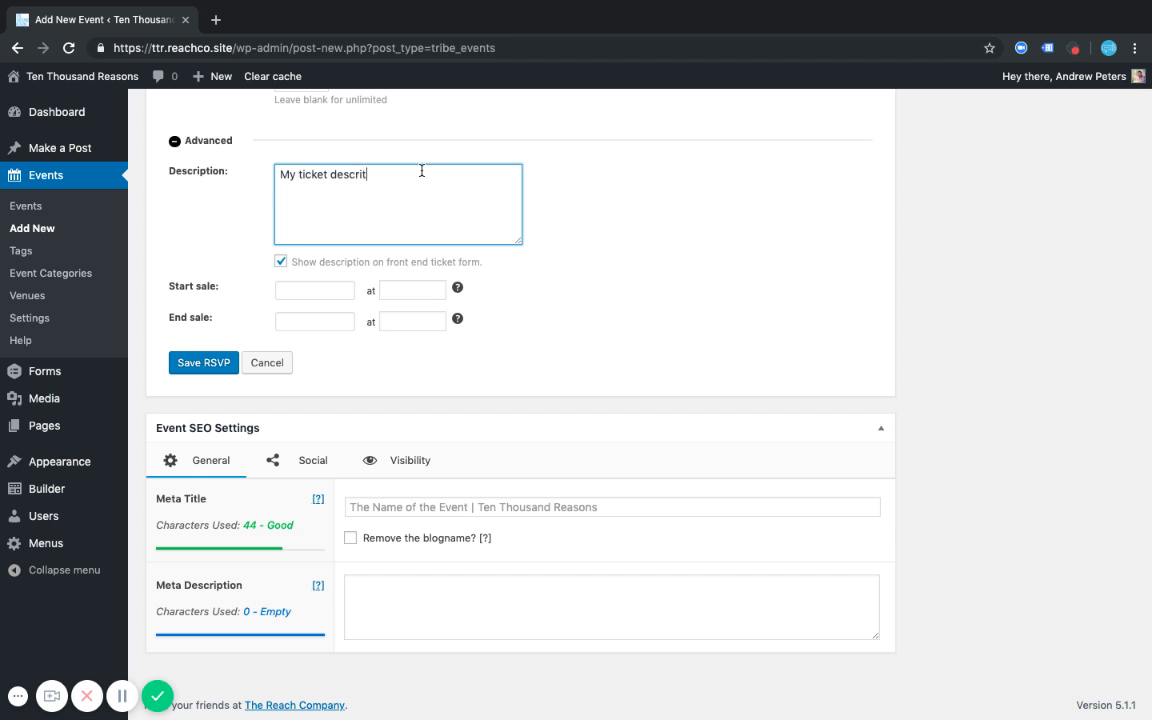
{"action": "key", "text": "BackSpace"}
{"action": "key", "text": "BackSpace"}
{"action": "key", "text": "BackSpace"}
{"action": "type", "text": "ption."}
{"action": "scroll", "coordinate": [421, 171], "scroll_direction": "up", "scroll_amount": 2}
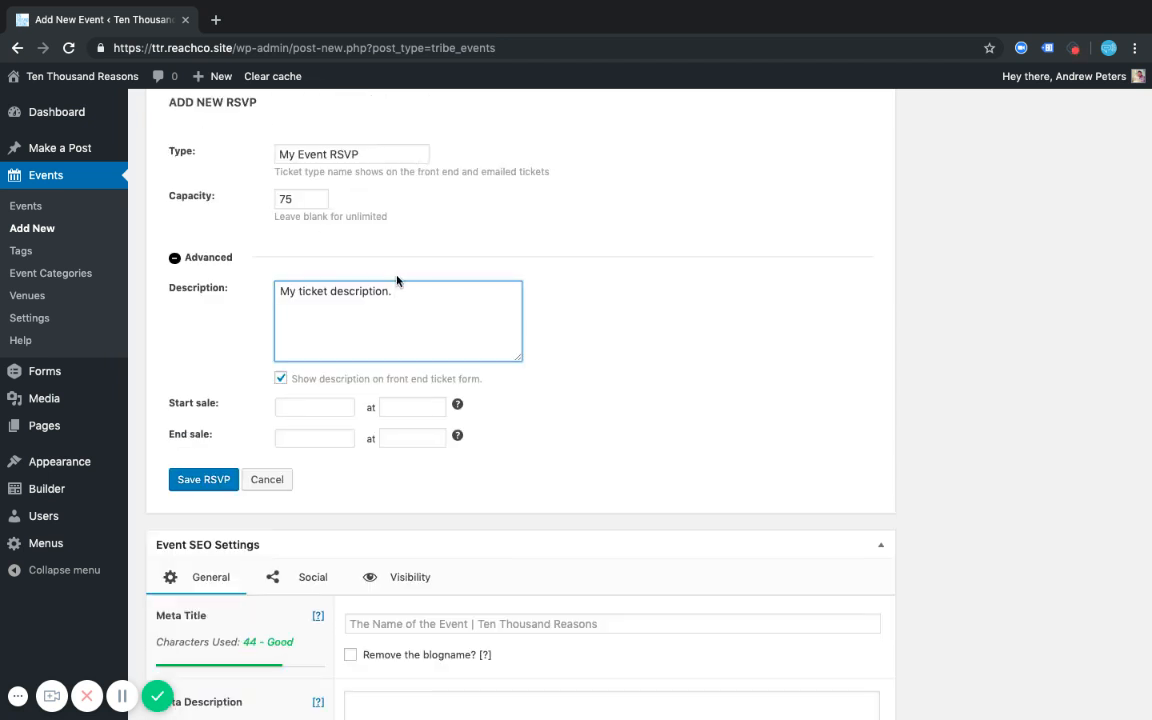
{"action": "left_click", "coordinate": [576, 329]}
{"action": "left_click", "coordinate": [458, 298]}
{"action": "scroll", "coordinate": [517, 373], "scroll_direction": "down", "scroll_amount": 1}
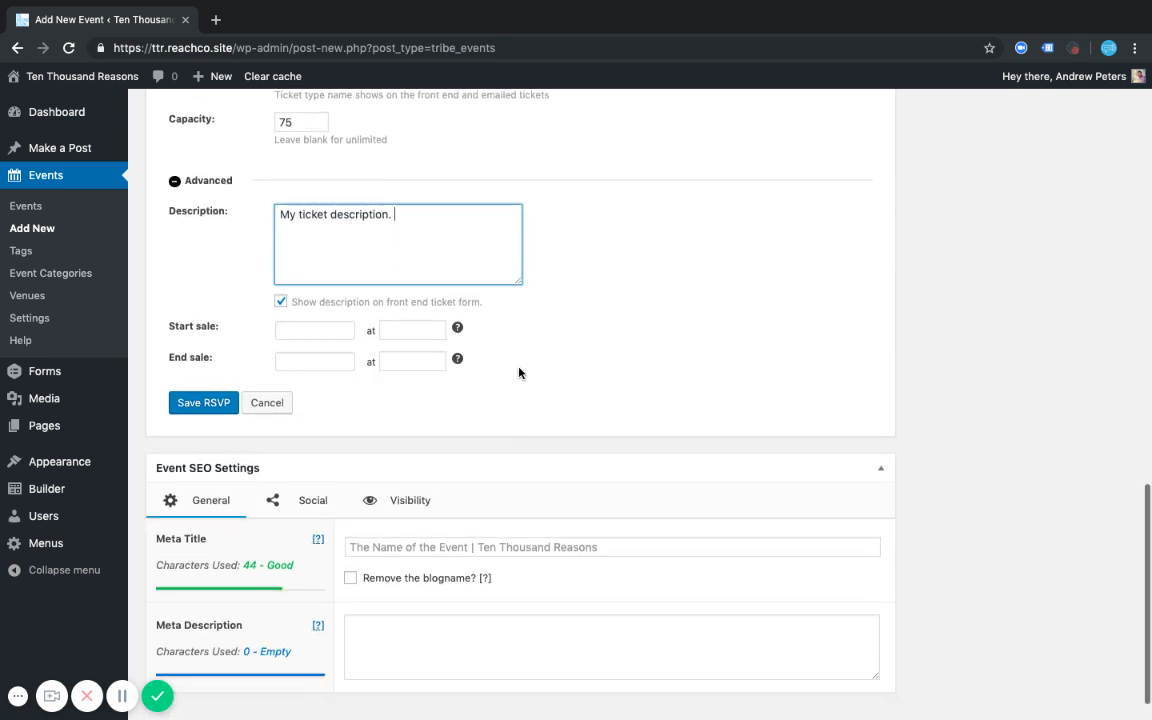
Step: Set the RSVP's start sale to 2019-04-16 at 12:00am
{"action": "left_click", "coordinate": [311, 331]}
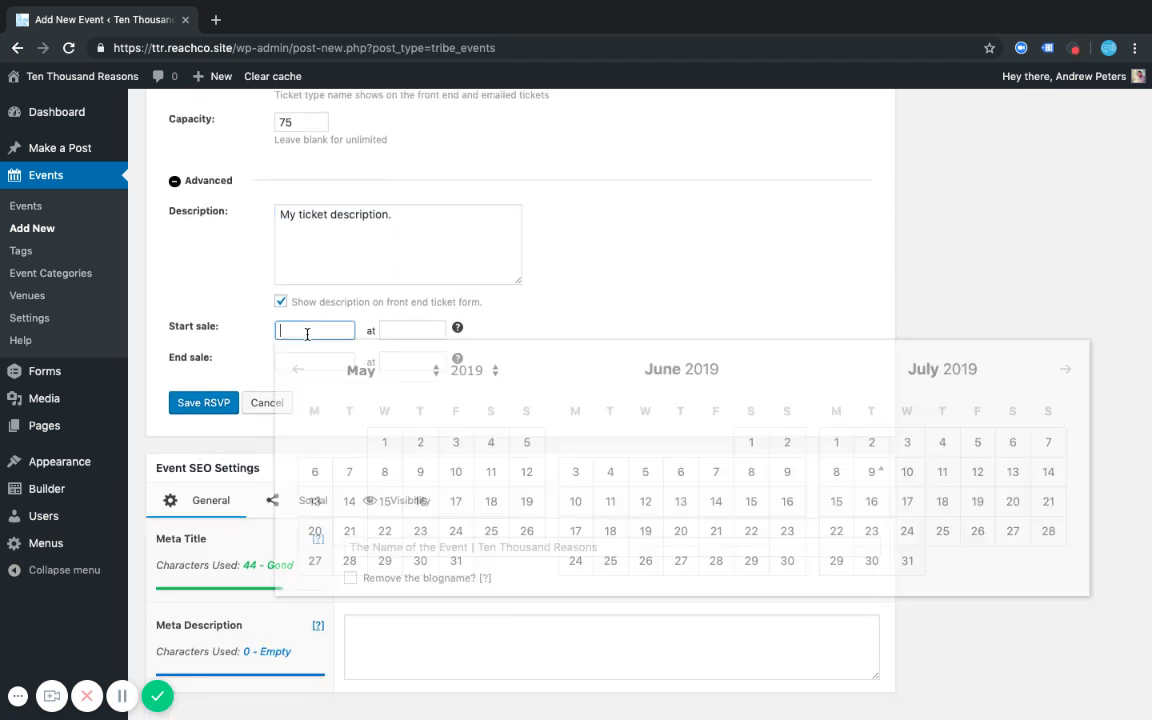
{"action": "left_click", "coordinate": [397, 441]}
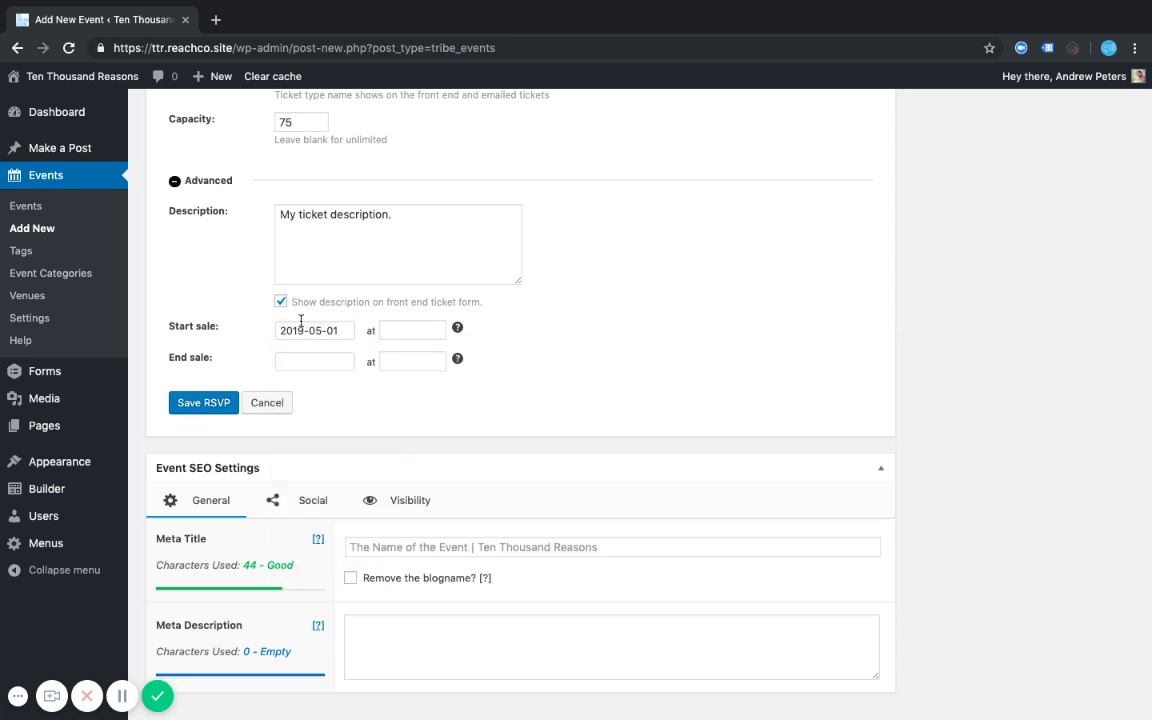
{"action": "left_click", "coordinate": [296, 329]}
{"action": "left_click", "coordinate": [298, 369]}
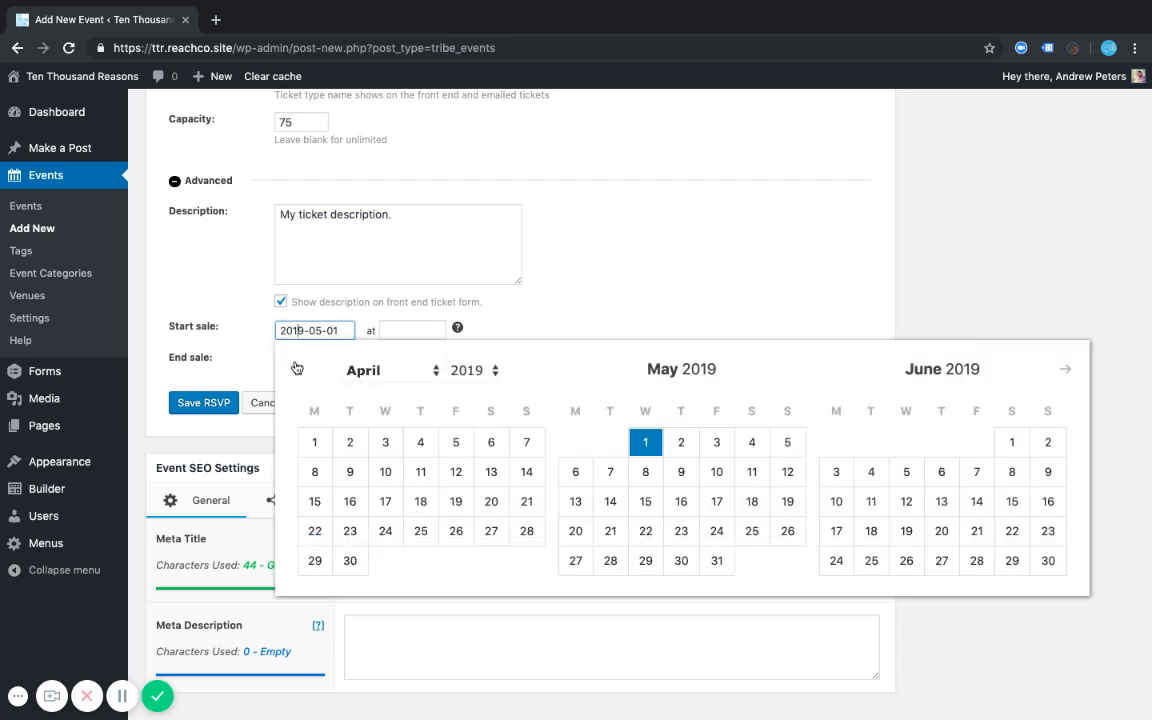
{"action": "left_click", "coordinate": [350, 501]}
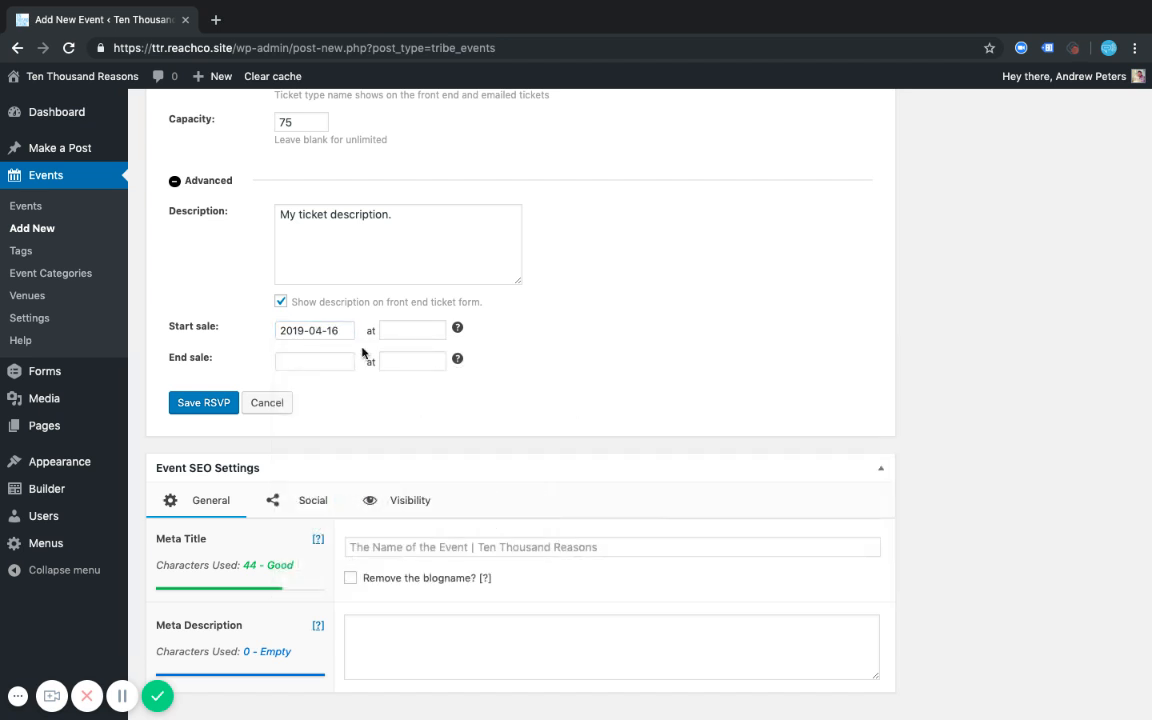
{"action": "left_click", "coordinate": [415, 330]}
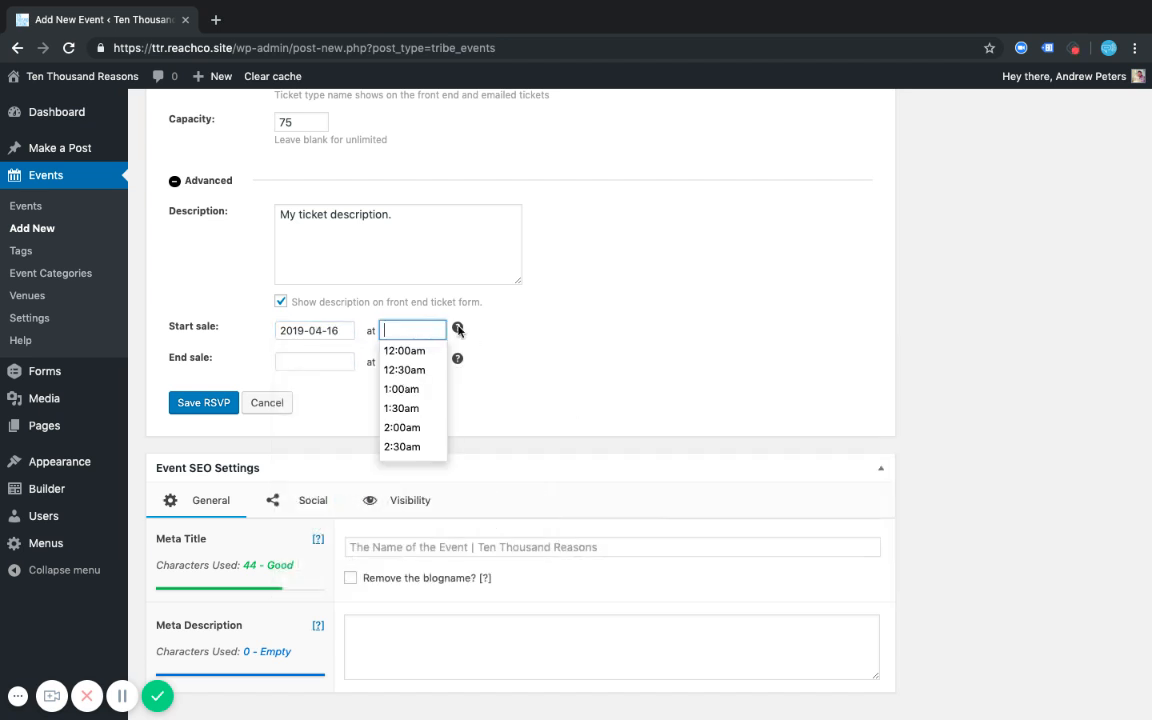
{"action": "left_click", "coordinate": [402, 348]}
Step: Set the RSVP's end sale to 2019-05-11 at 12:00am and save the RSVP
{"action": "left_click", "coordinate": [320, 361]}
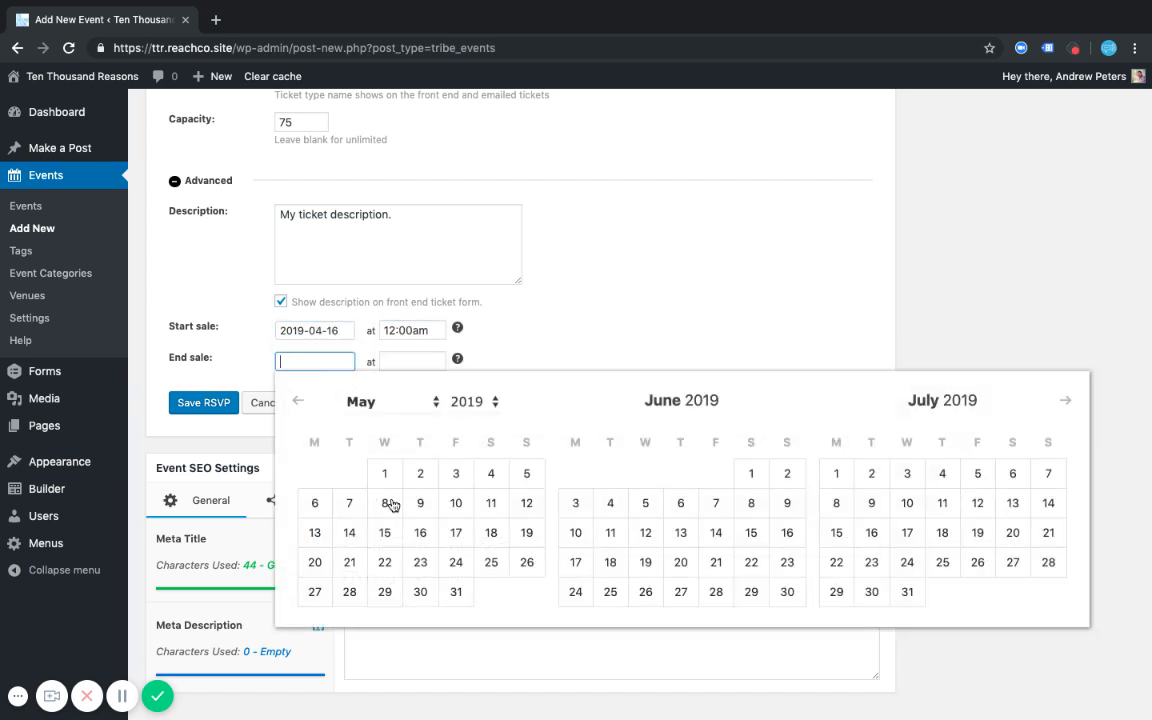
{"action": "left_click", "coordinate": [489, 502]}
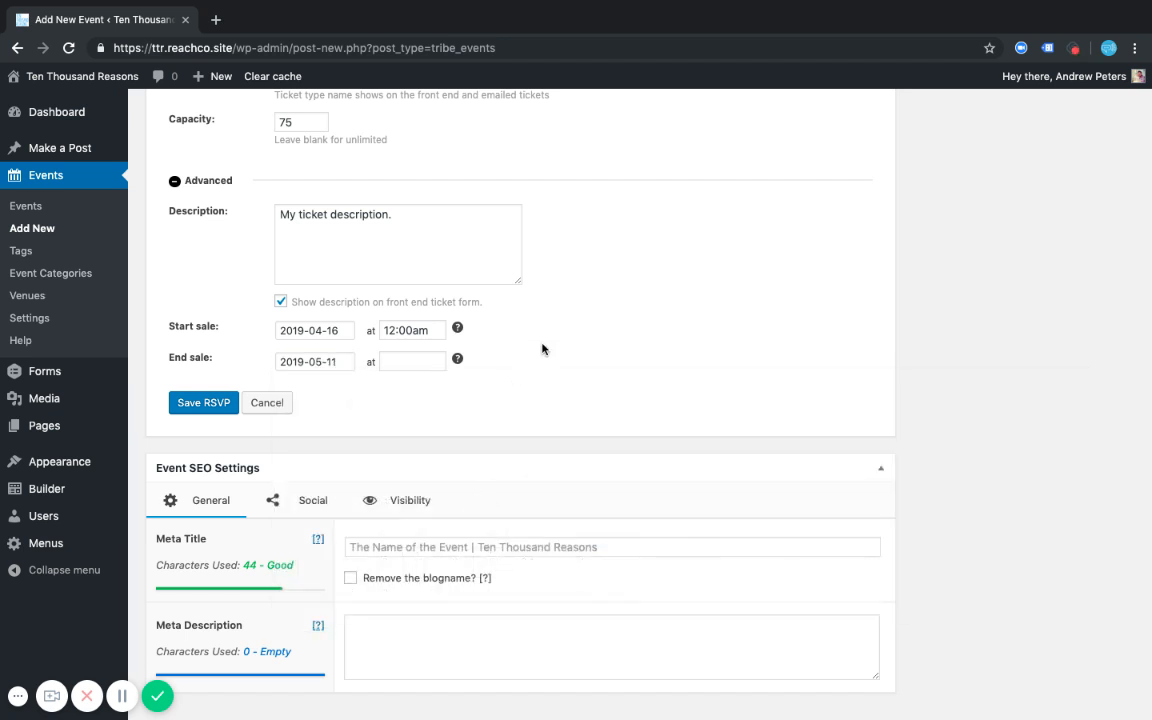
{"action": "left_click", "coordinate": [405, 360]}
{"action": "left_click", "coordinate": [406, 385]}
{"action": "left_click", "coordinate": [347, 398]}
{"action": "scroll", "coordinate": [345, 393], "scroll_direction": "up", "scroll_amount": 1}
{"action": "scroll", "coordinate": [350, 398], "scroll_direction": "down", "scroll_amount": 1}
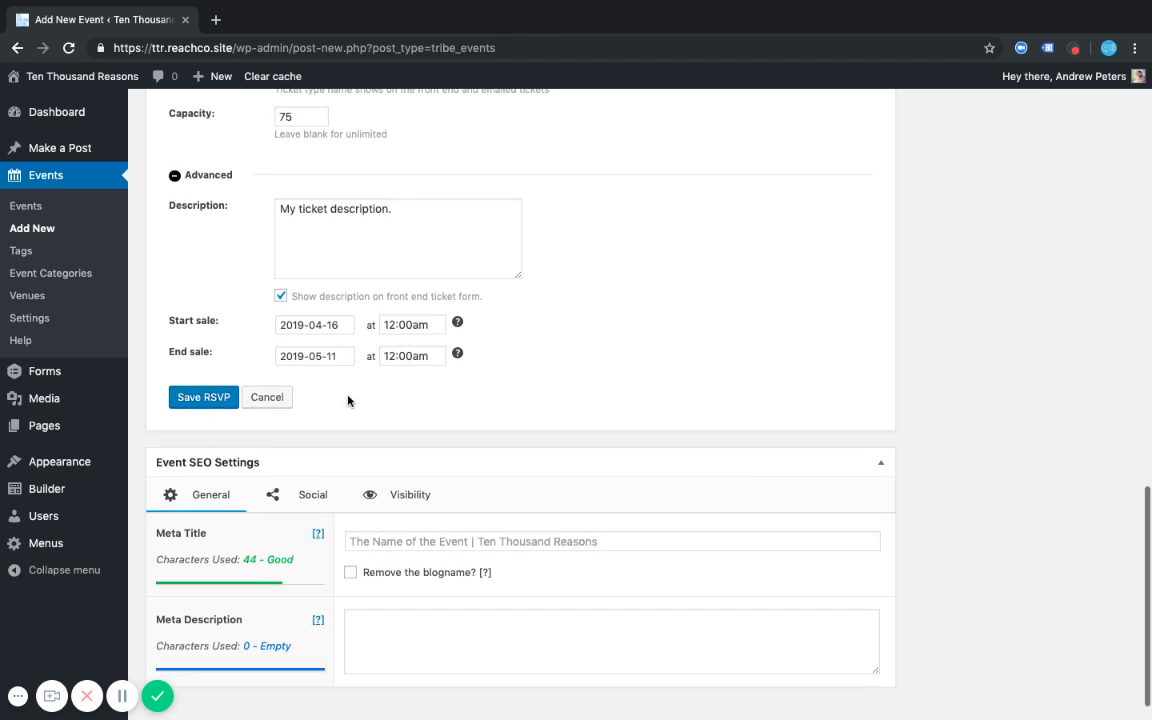
{"action": "left_click", "coordinate": [193, 398]}
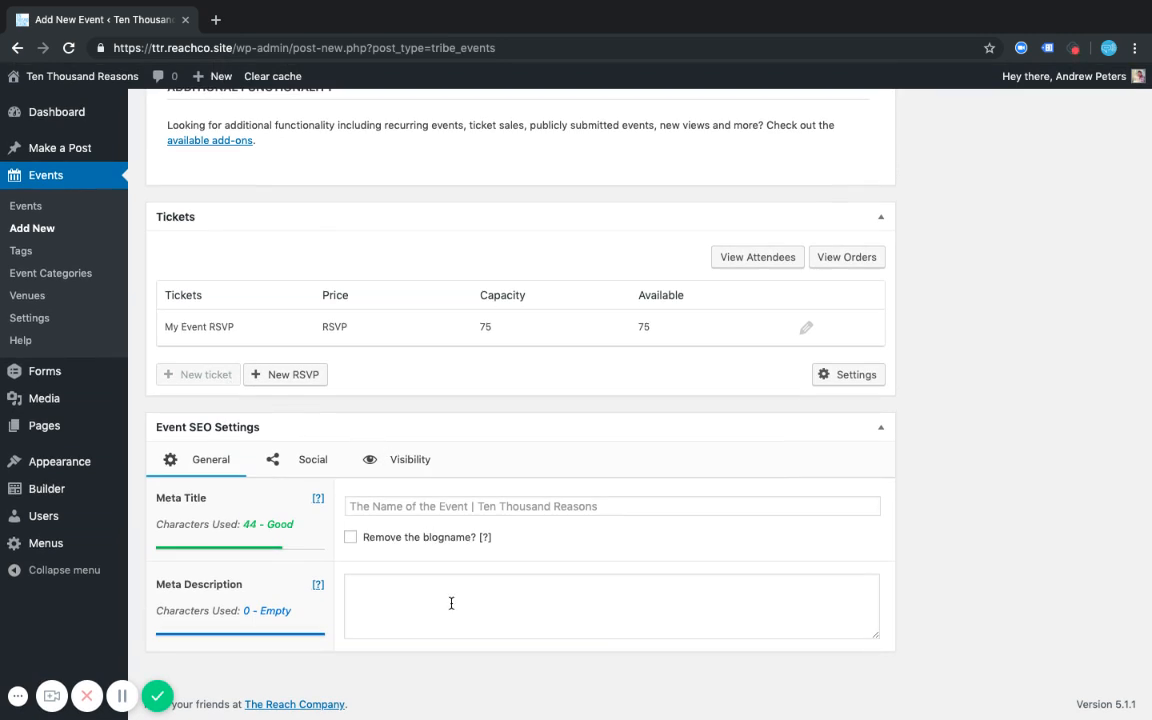
Step: Copy the opening sentences of the event description into the SEO meta description and trim it to nine "A short desc." sentences
{"action": "left_click", "coordinate": [398, 609]}
{"action": "scroll", "coordinate": [370, 591], "scroll_direction": "up", "scroll_amount": 20}
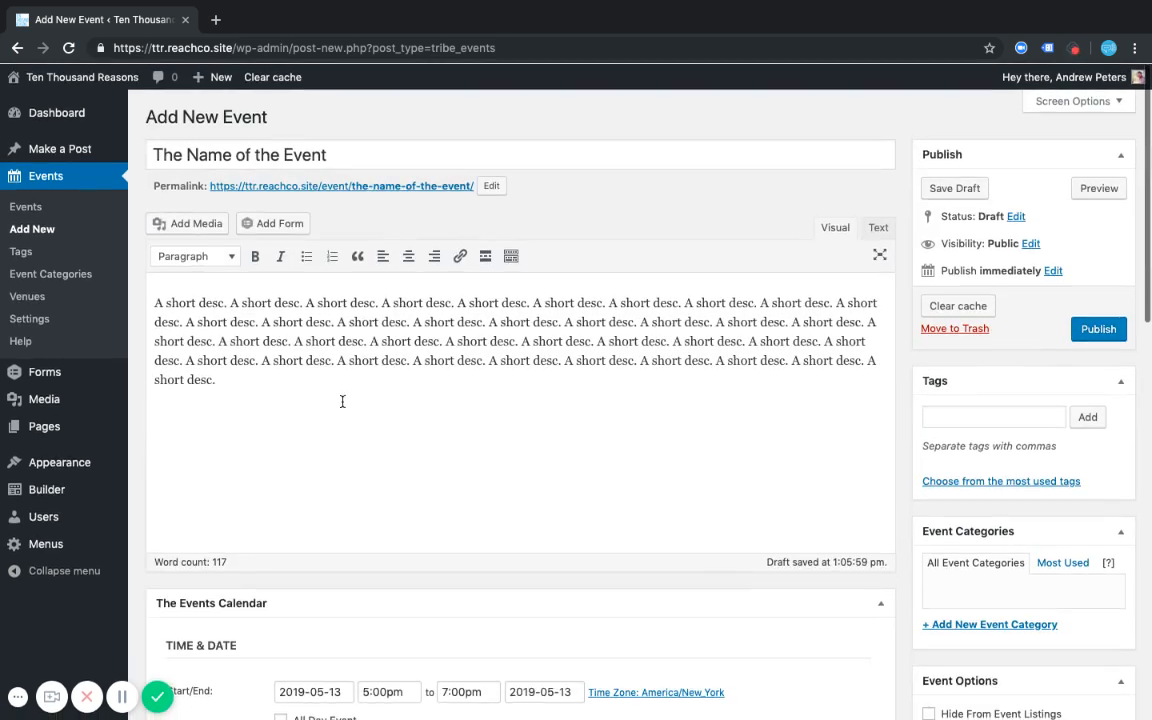
{"action": "left_click_drag", "start_coordinate": [331, 321], "coordinate": [106, 285]}
{"action": "key", "text": "ctrl+c"}
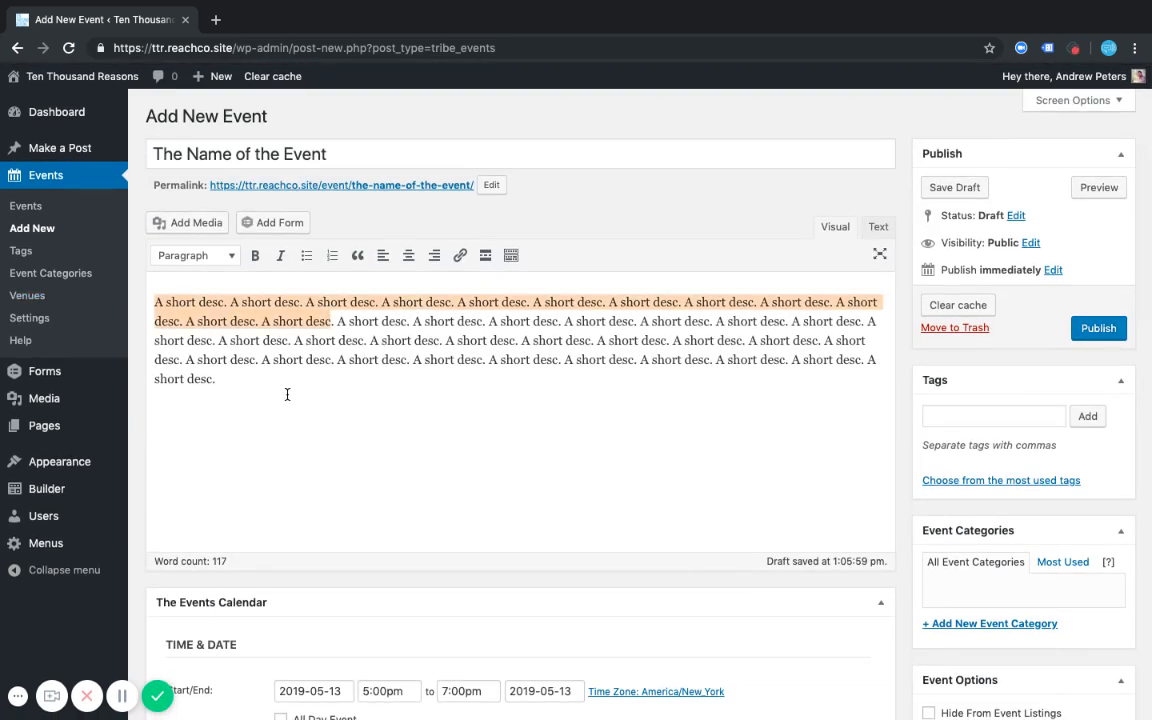
{"action": "scroll", "coordinate": [302, 404], "scroll_direction": "down", "scroll_amount": 20}
{"action": "left_click", "coordinate": [372, 599]}
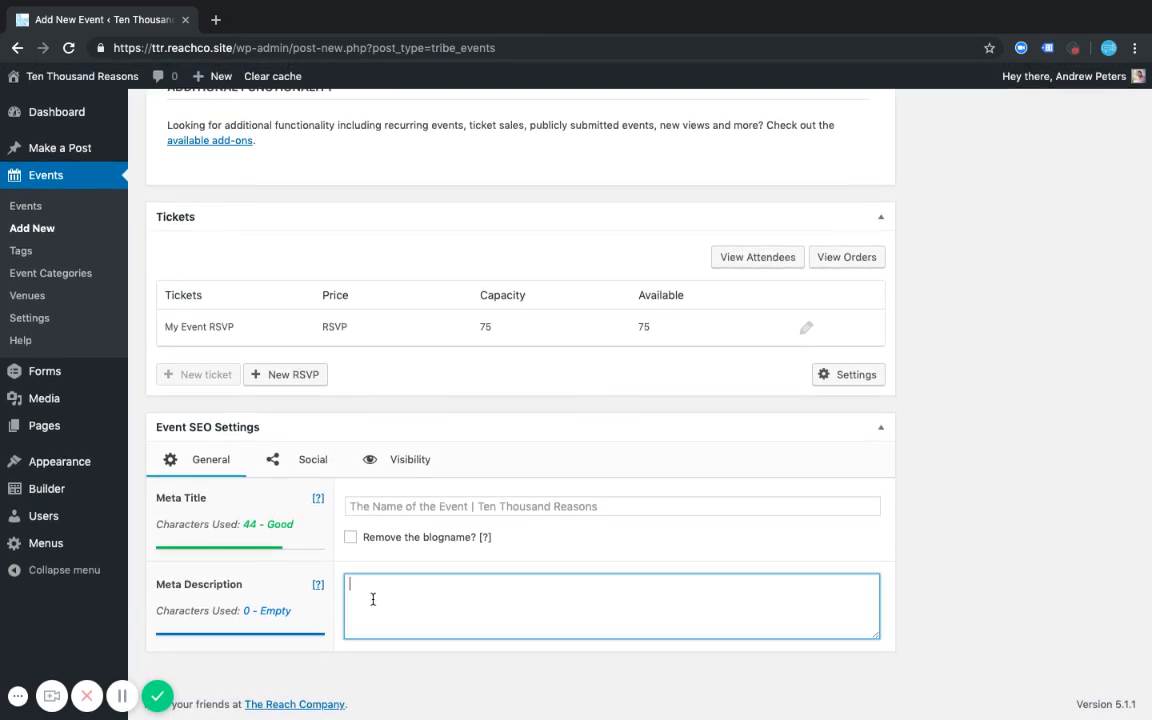
{"action": "key", "text": "ctrl+v"}
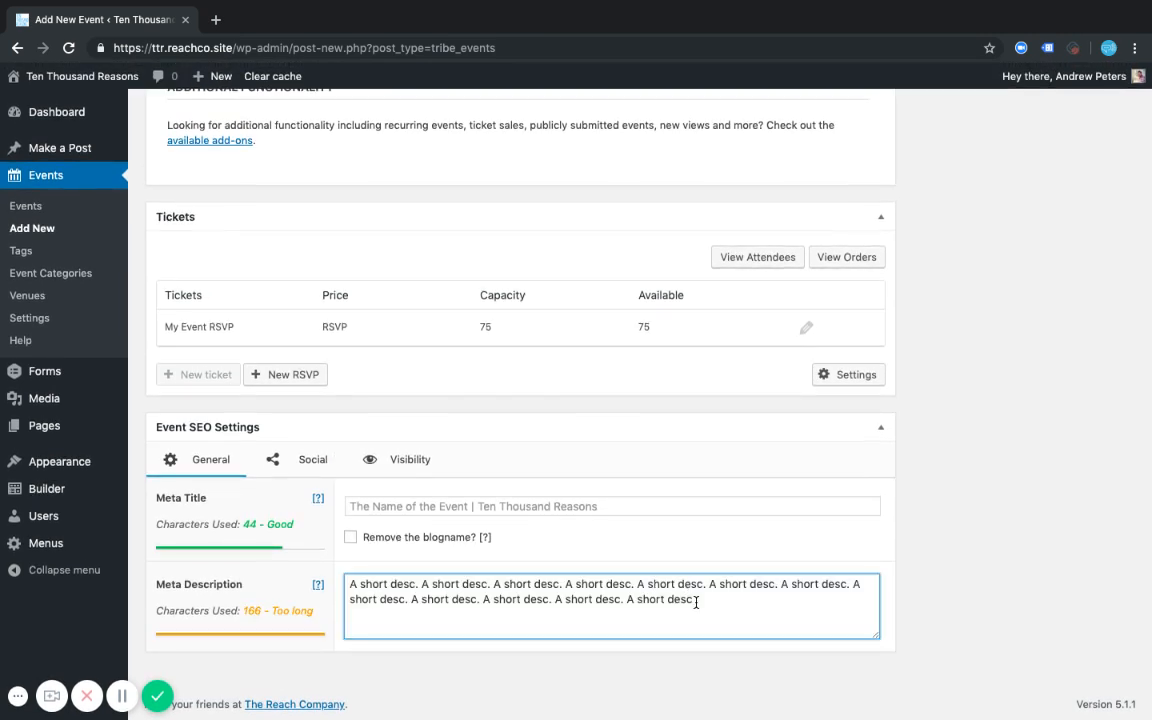
{"action": "left_click_drag", "start_coordinate": [693, 599], "coordinate": [485, 600]}
{"action": "key", "text": "BackSpace"}
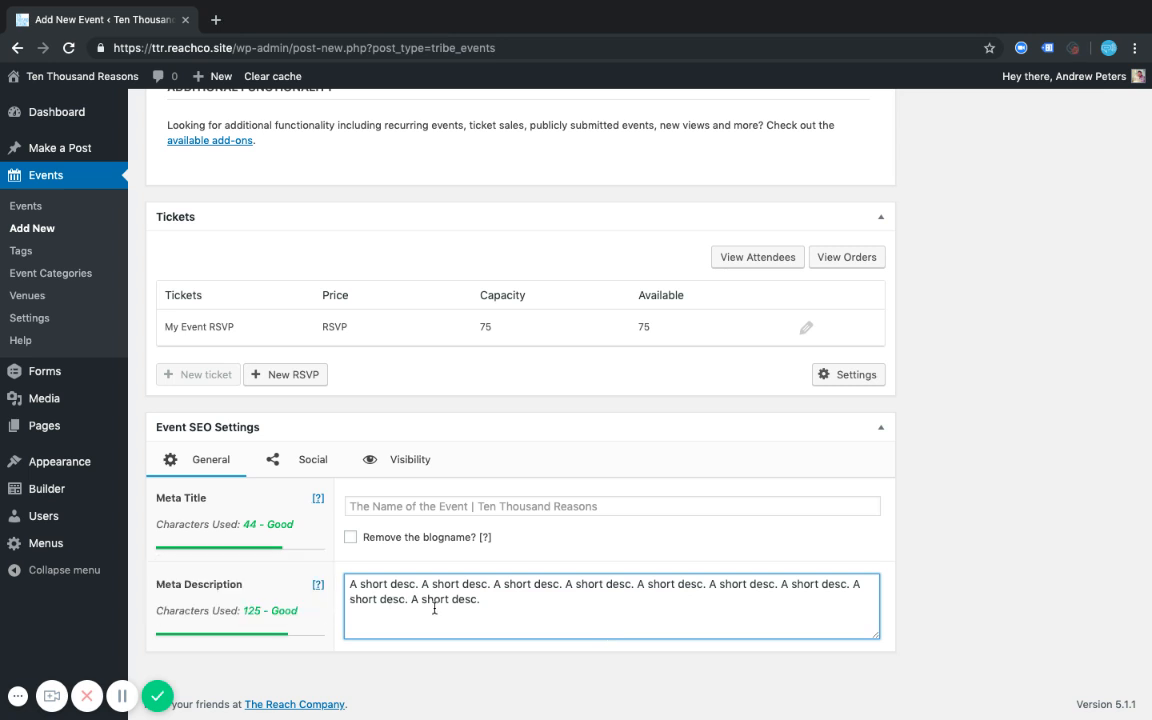
{"action": "triple_click", "coordinate": [486, 600]}
{"action": "left_click", "coordinate": [499, 601]}
{"action": "left_click_drag", "start_coordinate": [474, 606], "coordinate": [346, 577]}
{"action": "left_click", "coordinate": [488, 601]}
Step: Examine the event's social SEO settings for Open Graph, Twitter and the social image URL
{"action": "left_click", "coordinate": [293, 465]}
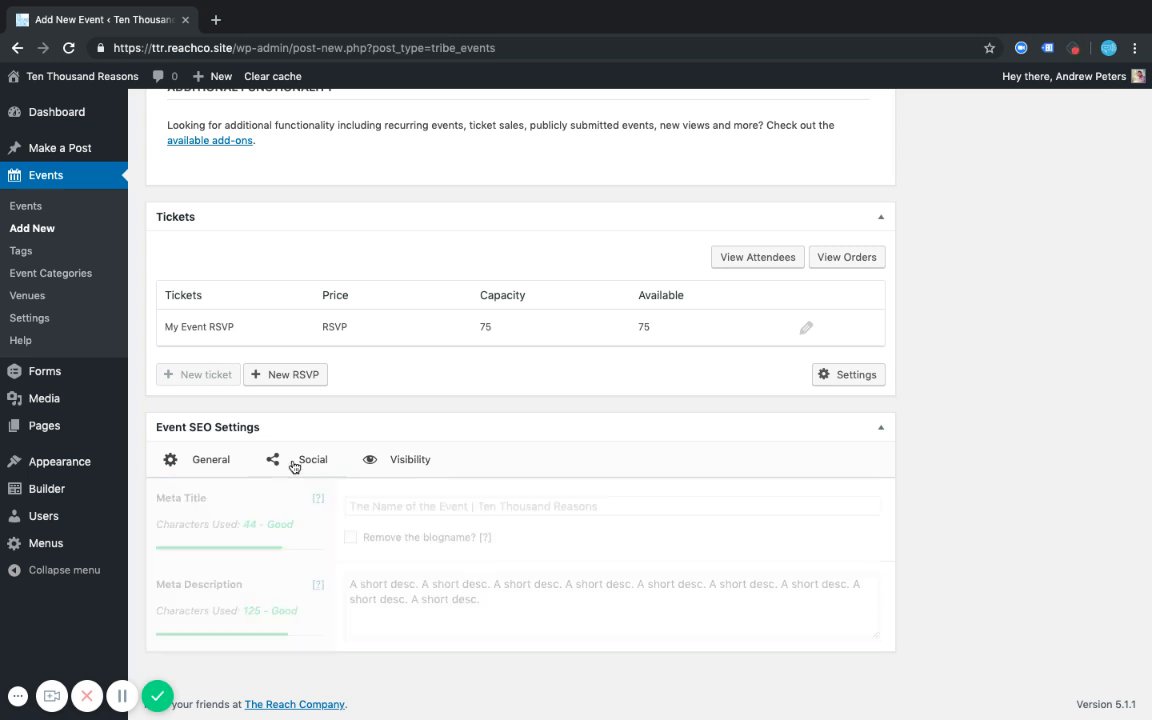
{"action": "scroll", "coordinate": [524, 502], "scroll_direction": "down", "scroll_amount": 3}
{"action": "left_click", "coordinate": [449, 598]}
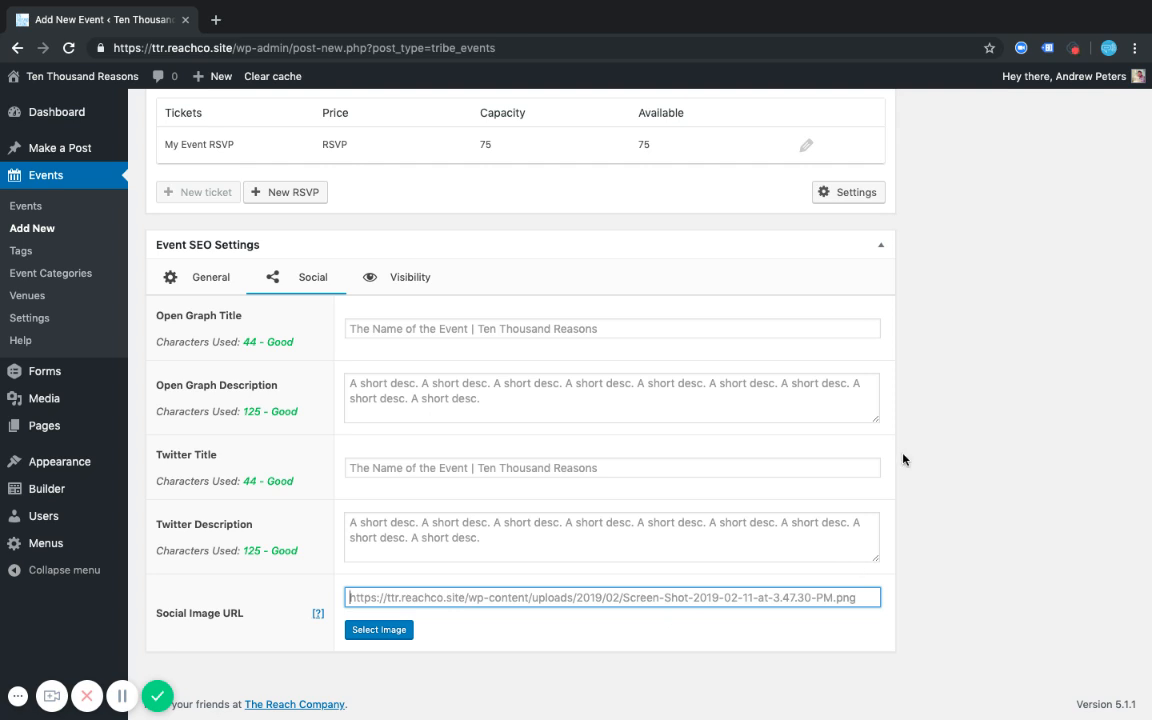
{"action": "scroll", "coordinate": [830, 455], "scroll_direction": "up", "scroll_amount": 15}
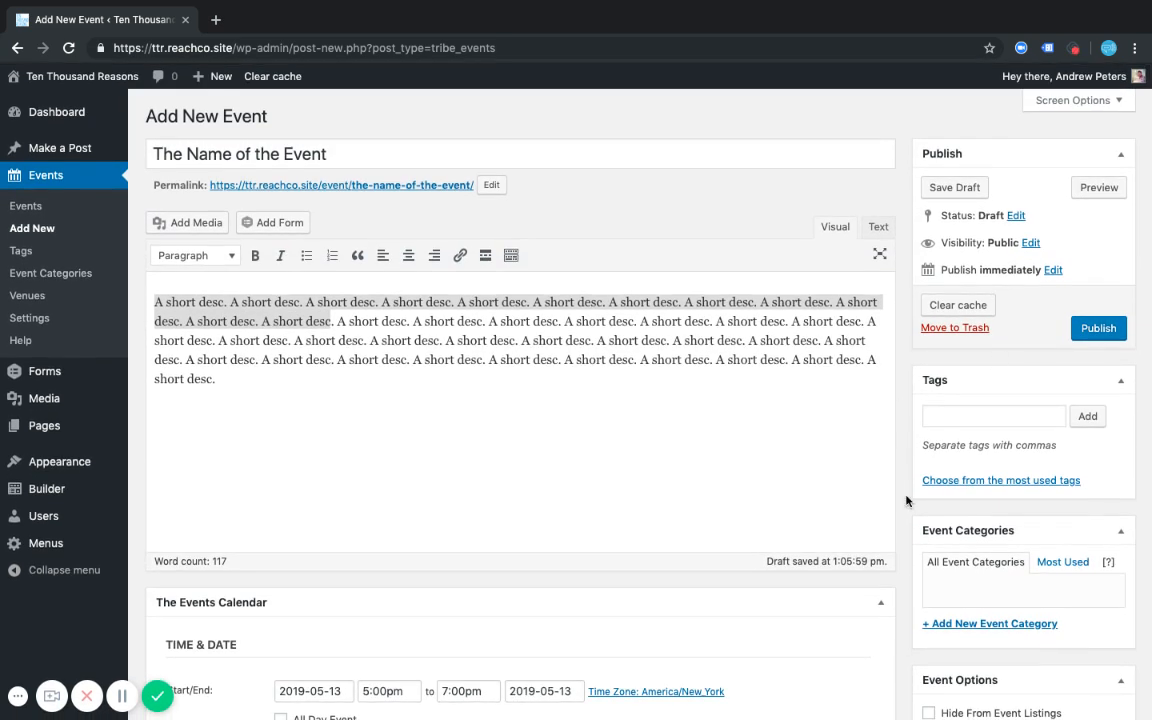
{"action": "scroll", "coordinate": [905, 480], "scroll_direction": "down", "scroll_amount": 2}
{"action": "scroll", "coordinate": [903, 447], "scroll_direction": "down", "scroll_amount": 3}
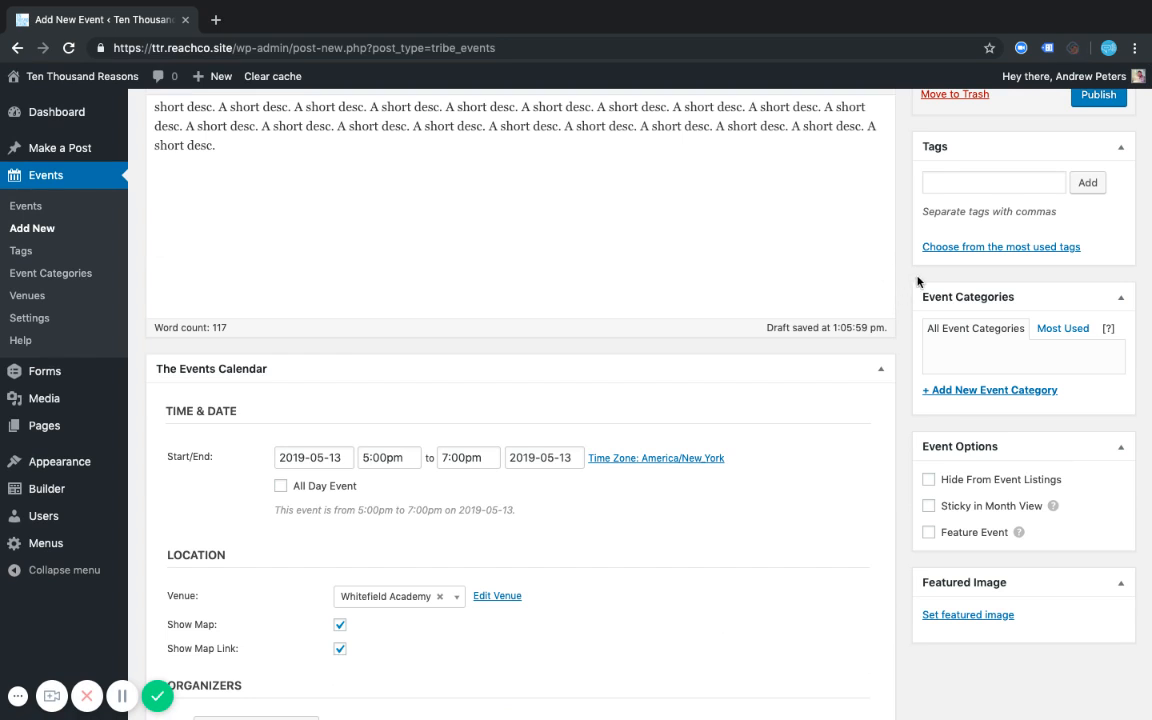
{"action": "scroll", "coordinate": [918, 283], "scroll_direction": "down", "scroll_amount": 5}
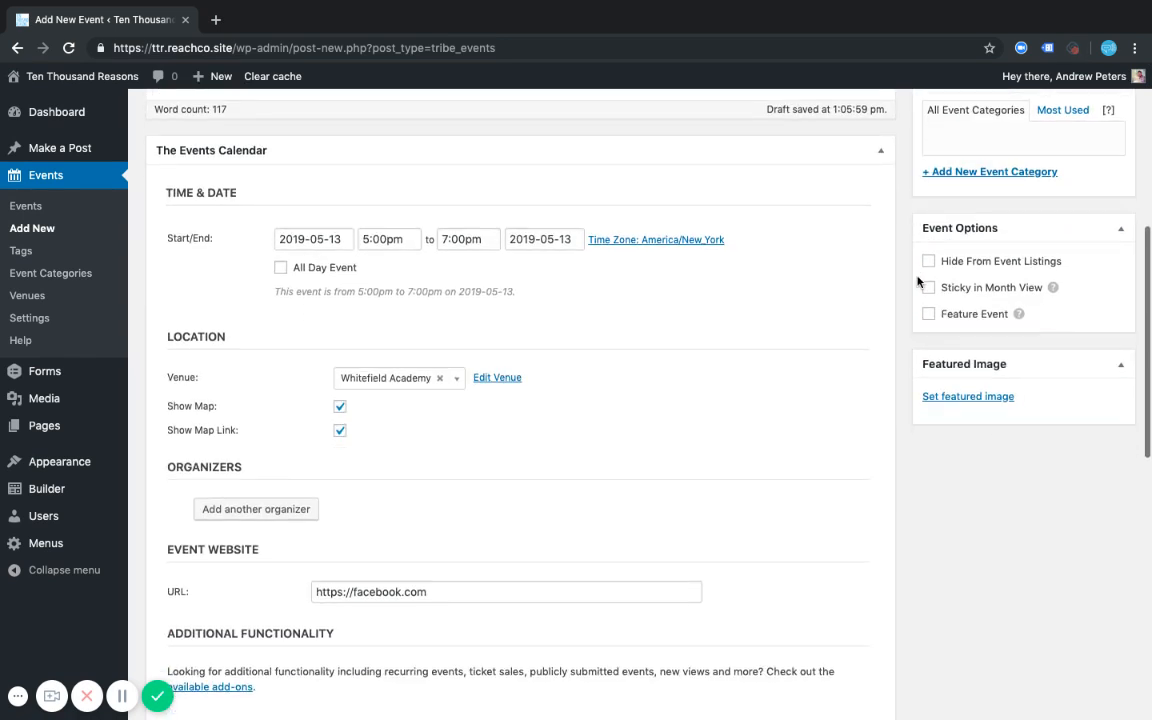
{"action": "left_click", "coordinate": [953, 398]}
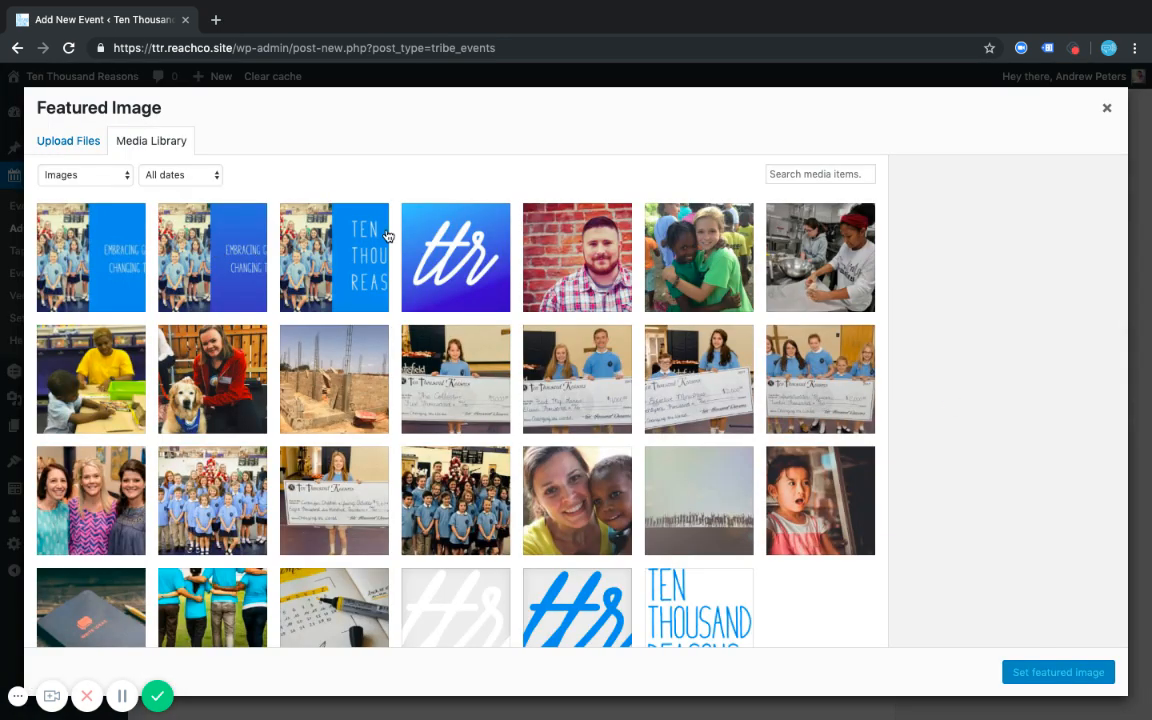
{"action": "scroll", "coordinate": [367, 341], "scroll_direction": "down", "scroll_amount": 1}
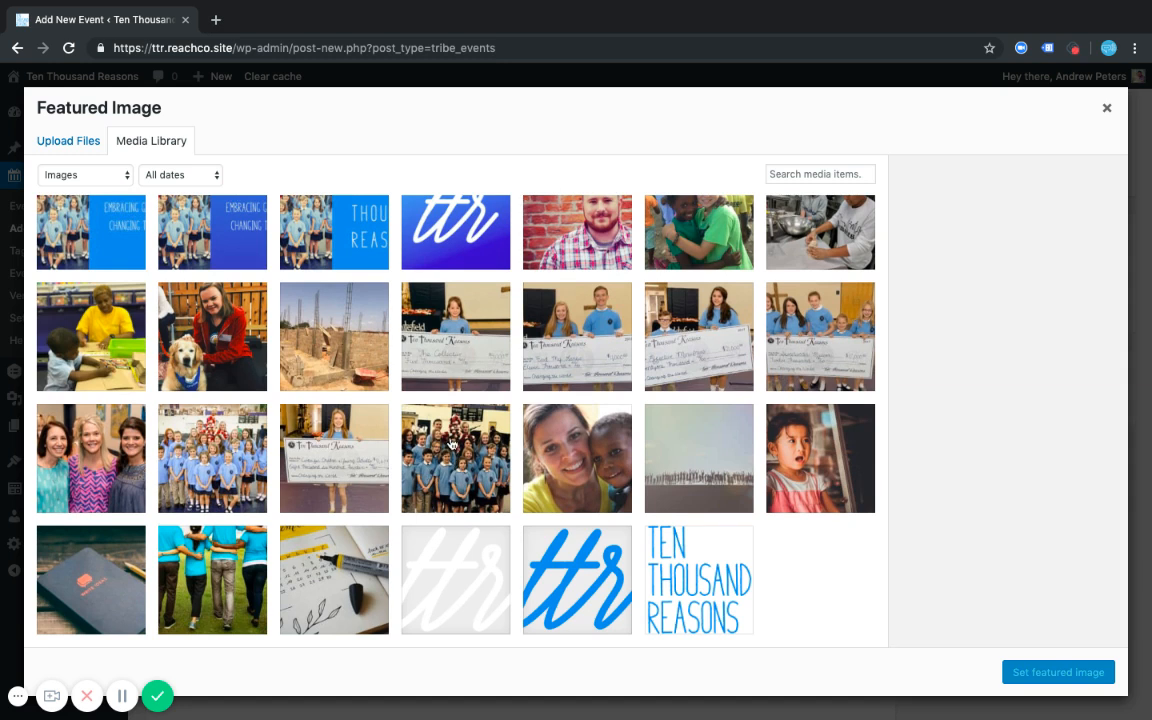
{"action": "left_click", "coordinate": [452, 444]}
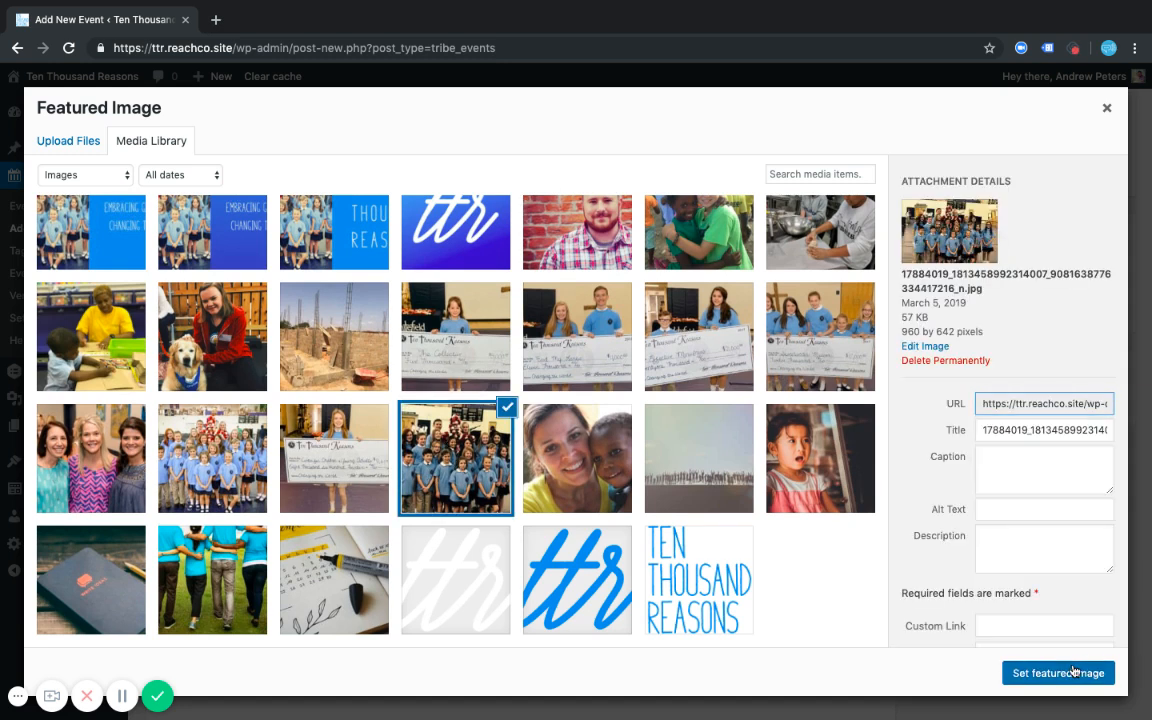
{"action": "left_click", "coordinate": [1030, 672]}
Step: Publish the event "The Name of the Event"
{"action": "scroll", "coordinate": [930, 470], "scroll_direction": "up", "scroll_amount": 3}
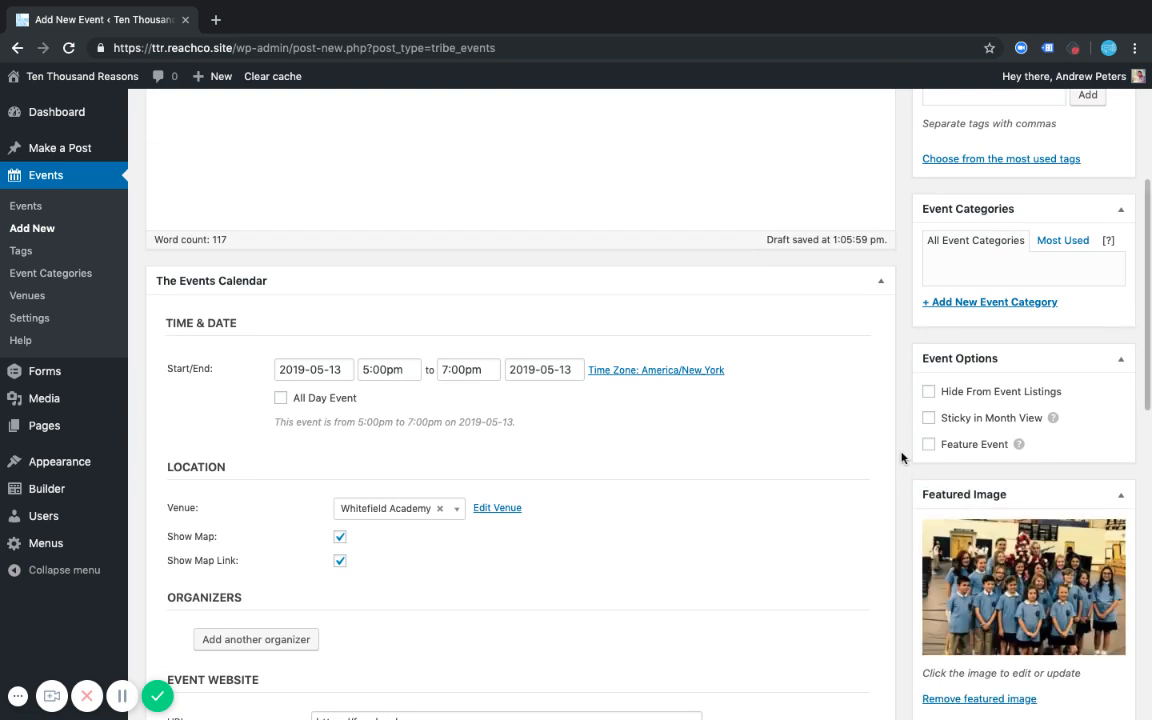
{"action": "scroll", "coordinate": [903, 458], "scroll_direction": "up", "scroll_amount": 5}
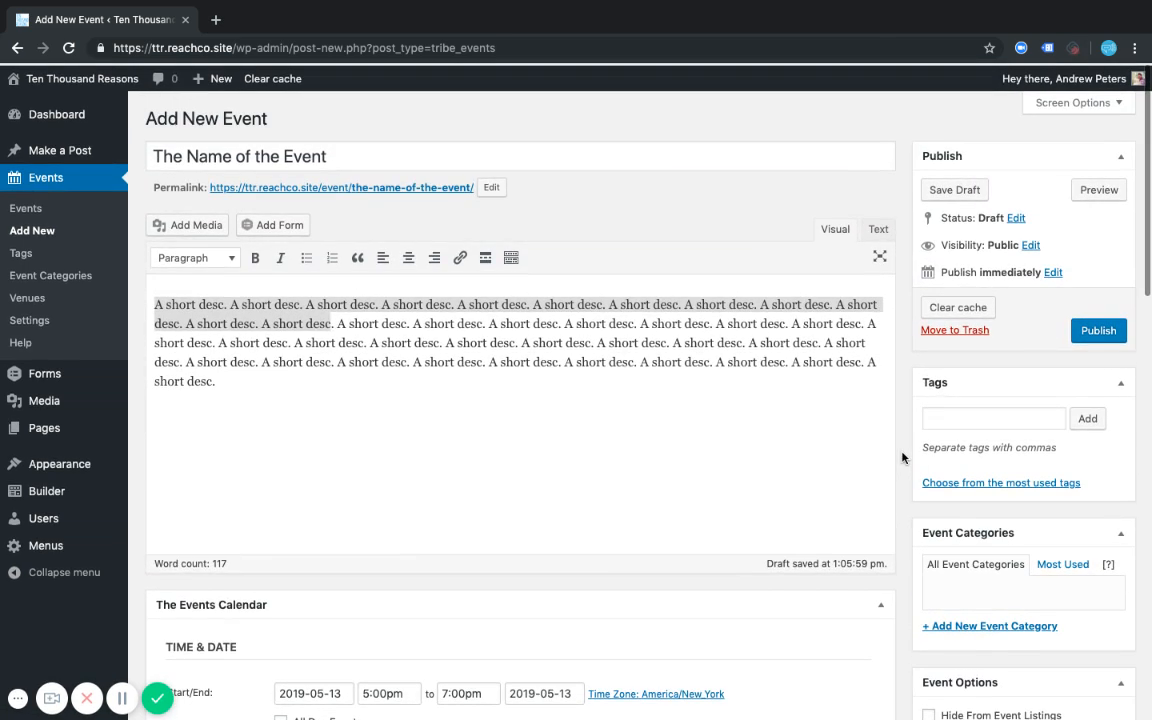
{"action": "left_click", "coordinate": [1098, 328]}
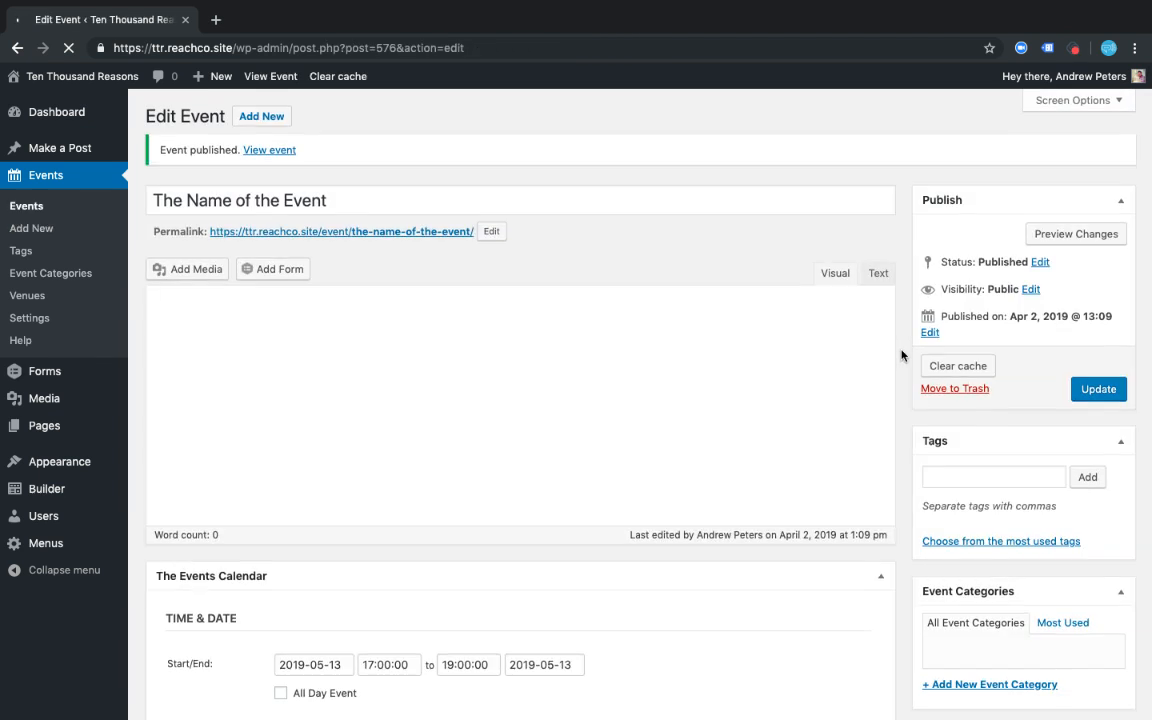
Step: Open the published event's permalink in a new browser tab and switch to it to view the public page
{"action": "triple_click", "coordinate": [352, 231]}
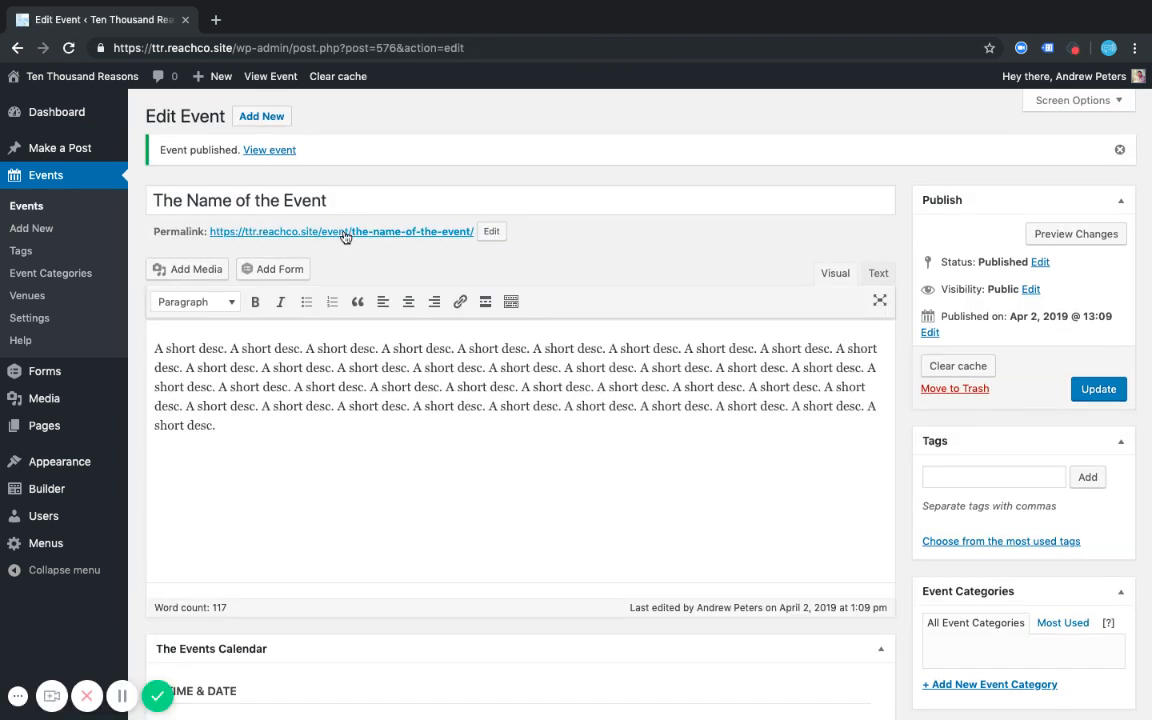
{"action": "left_click", "coordinate": [410, 238], "text": "super"}
{"action": "left_click", "coordinate": [250, 22]}
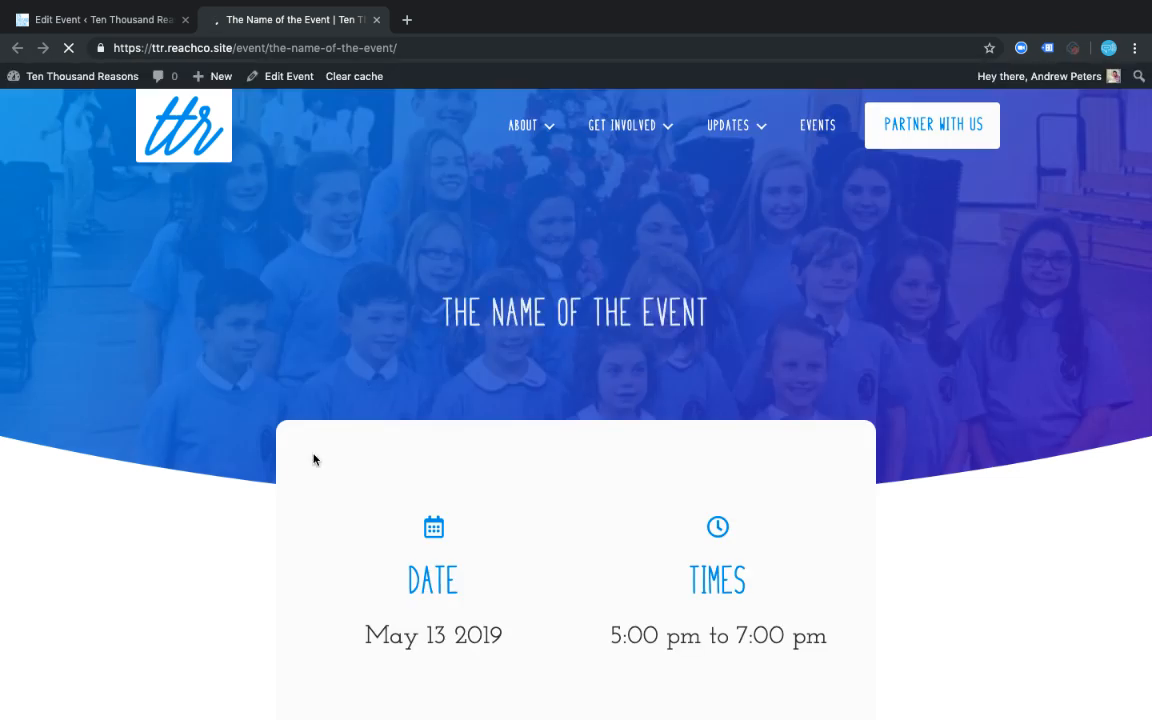
Step: Examine the public event page from the title, date, times and location down to the registration, RSVP, description and event cards
{"action": "left_click_drag", "start_coordinate": [403, 324], "coordinate": [915, 342]}
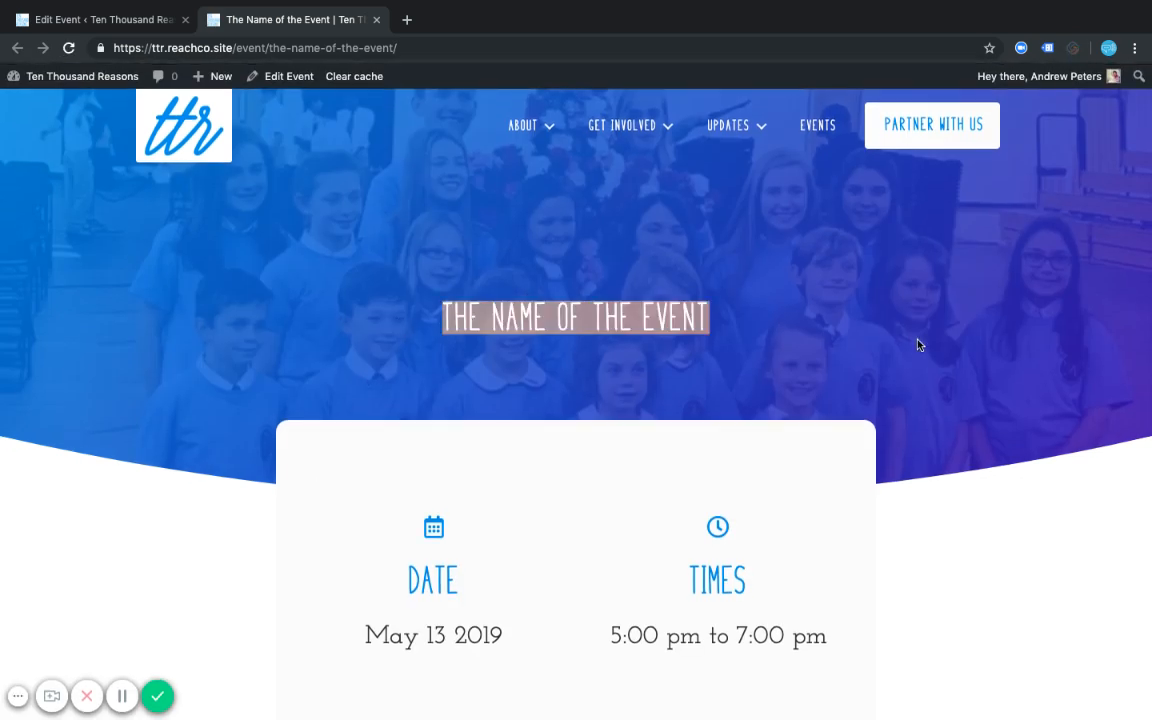
{"action": "left_click", "coordinate": [764, 416]}
{"action": "scroll", "coordinate": [560, 490], "scroll_direction": "down", "scroll_amount": 3}
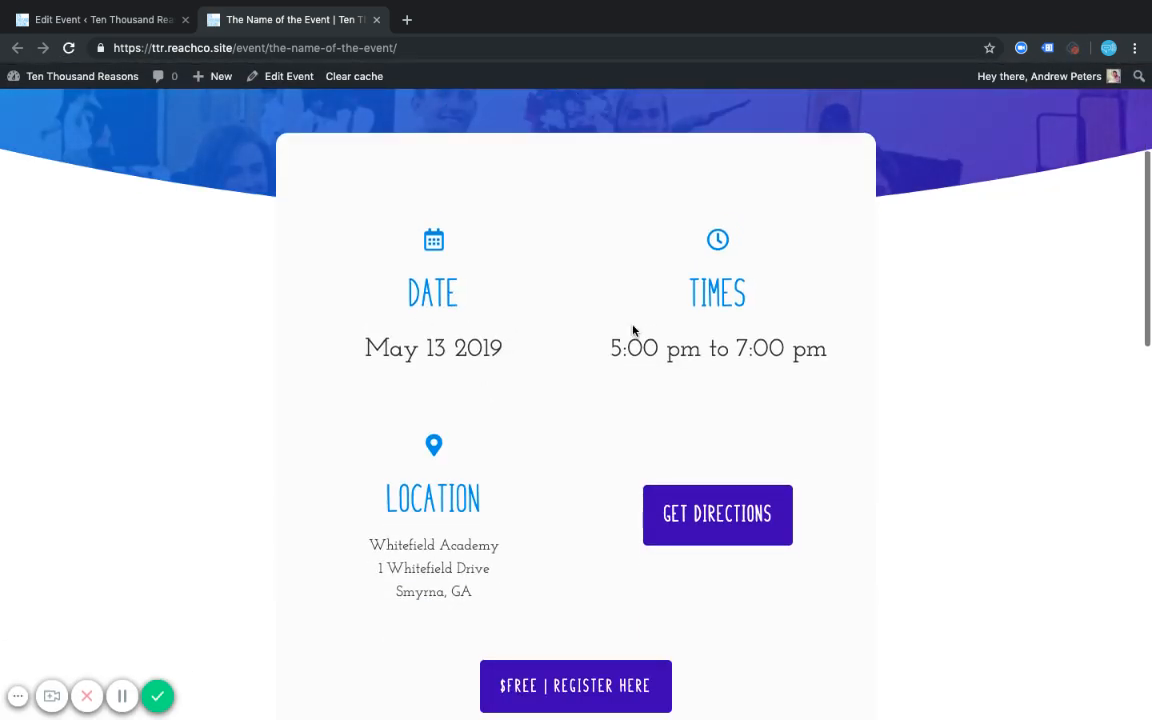
{"action": "scroll", "coordinate": [570, 413], "scroll_direction": "down", "scroll_amount": 2}
{"action": "scroll", "coordinate": [570, 413], "scroll_direction": "down", "scroll_amount": 1}
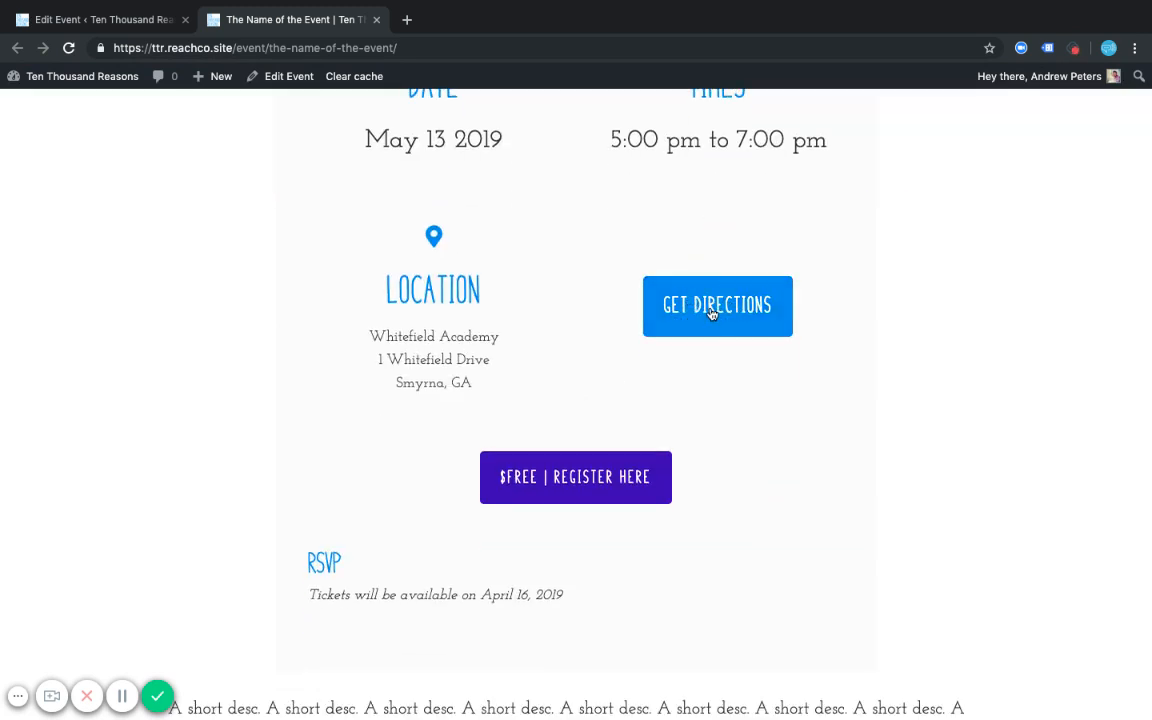
{"action": "scroll", "coordinate": [727, 452], "scroll_direction": "down", "scroll_amount": 3}
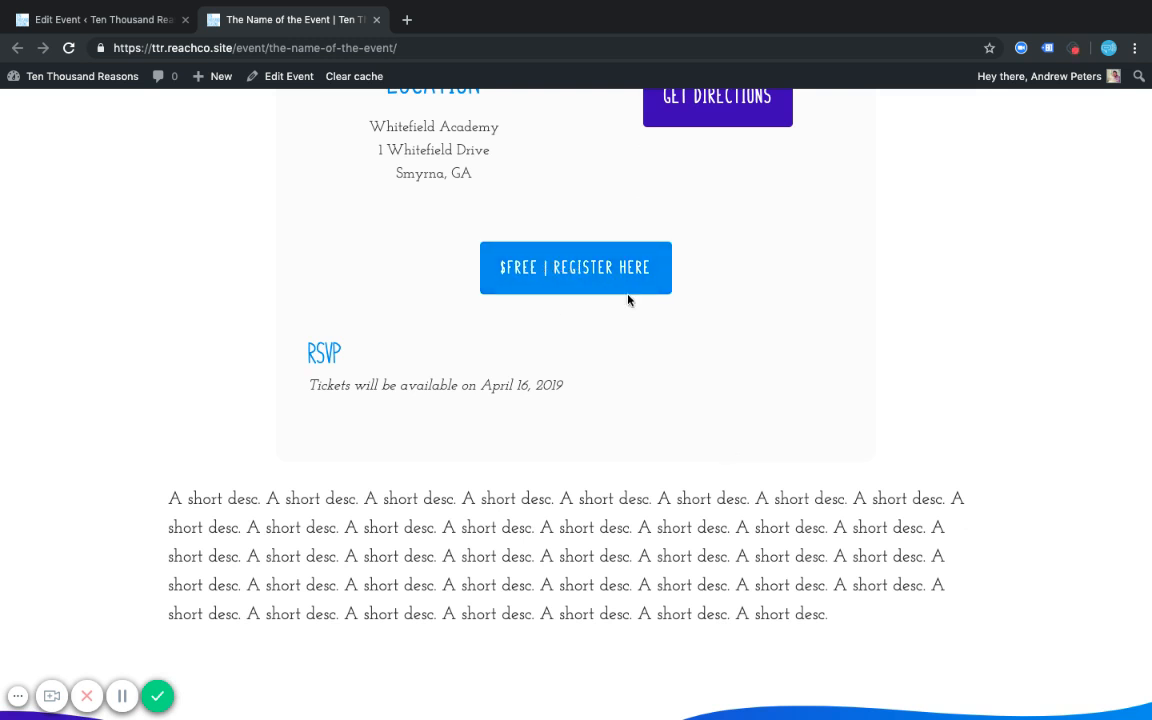
{"action": "scroll", "coordinate": [587, 376], "scroll_direction": "down", "scroll_amount": 1}
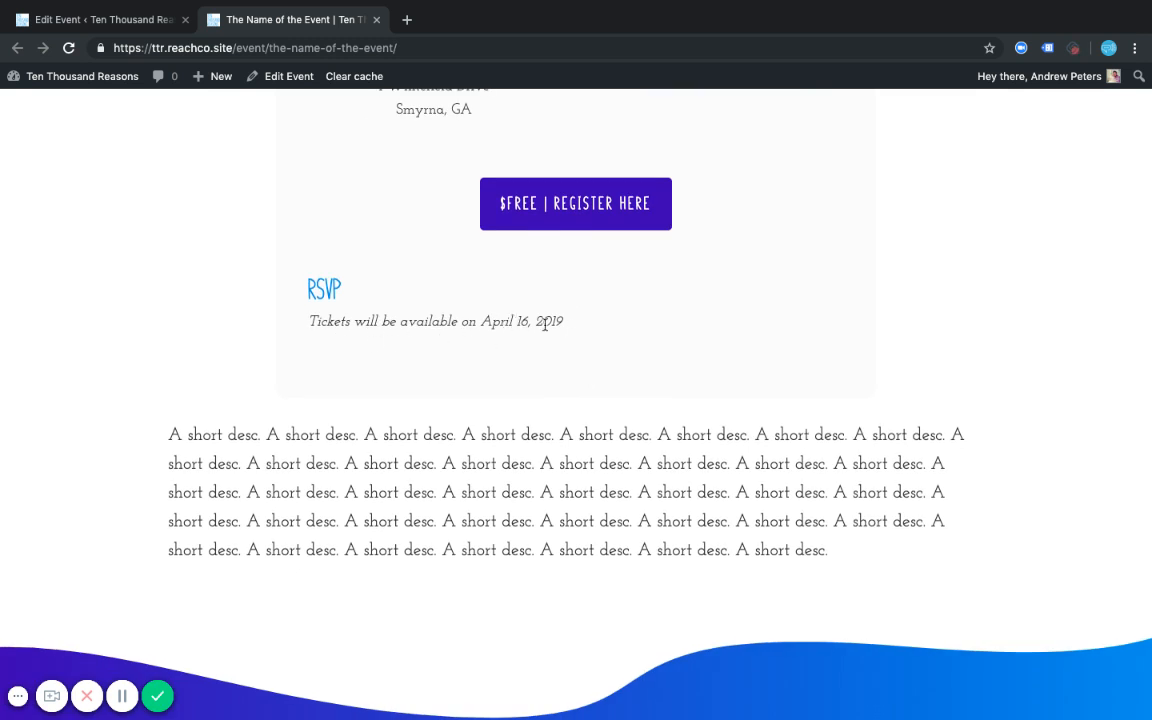
{"action": "triple_click", "coordinate": [474, 322]}
{"action": "left_click", "coordinate": [584, 313]}
{"action": "scroll", "coordinate": [585, 390], "scroll_direction": "down", "scroll_amount": 5}
{"action": "scroll", "coordinate": [585, 388], "scroll_direction": "down", "scroll_amount": 2}
{"action": "scroll", "coordinate": [566, 357], "scroll_direction": "up", "scroll_amount": 3}
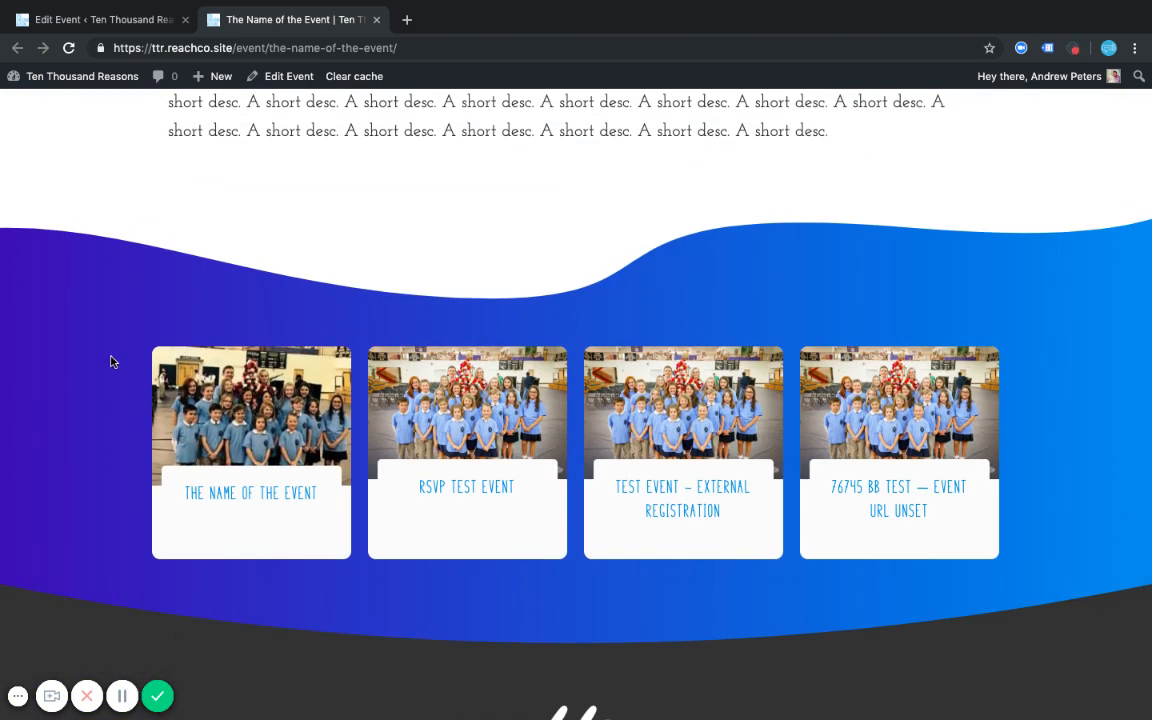
{"action": "scroll", "coordinate": [111, 362], "scroll_direction": "up", "scroll_amount": 5}
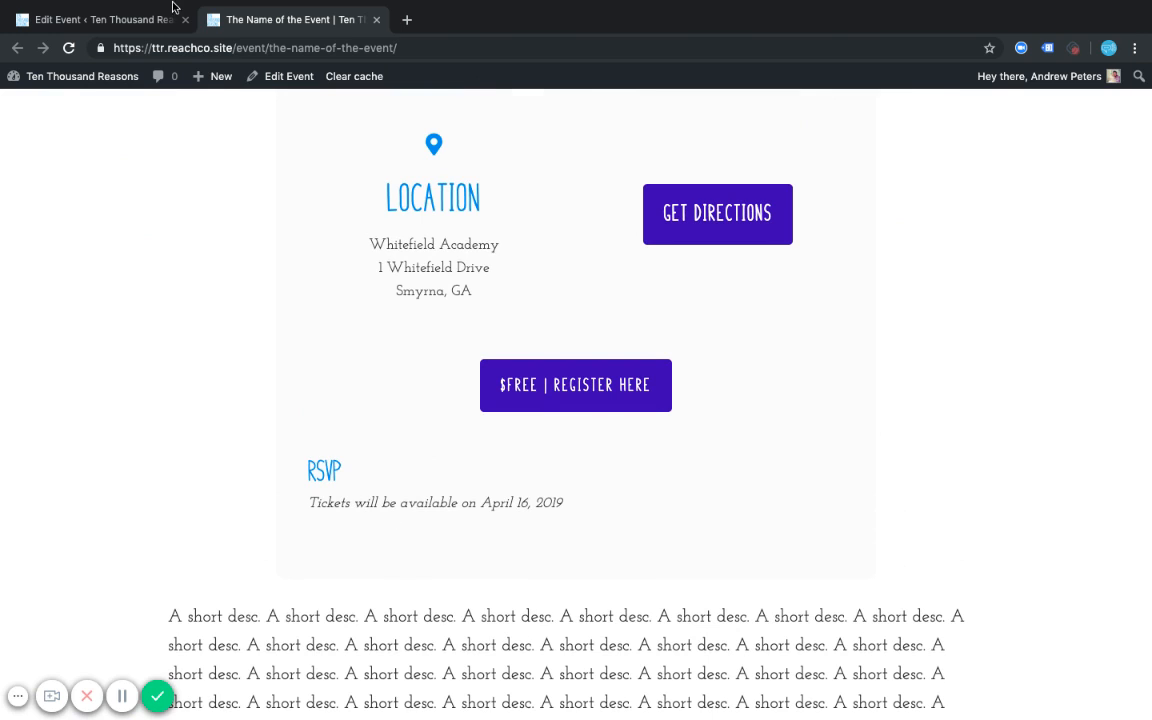
Step: Back in the event editor, set the start sale date of My Event RSVP to 2019-03-01 and update the event
{"action": "left_click", "coordinate": [110, 20]}
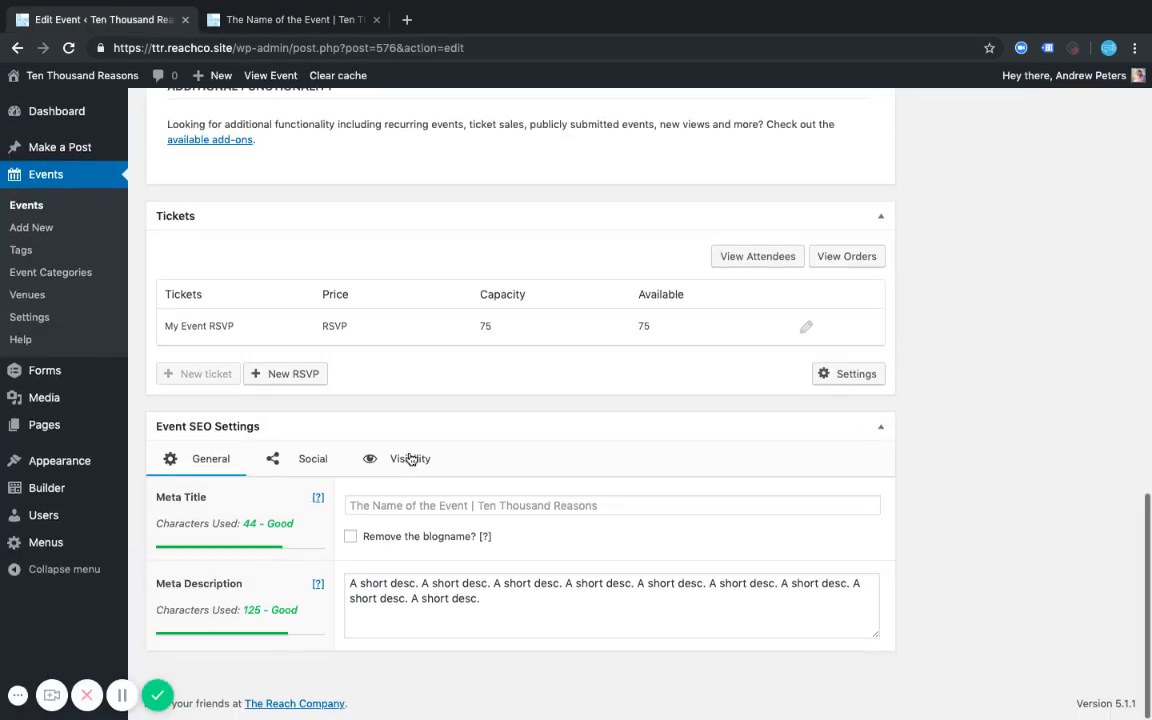
{"action": "left_click", "coordinate": [808, 336]}
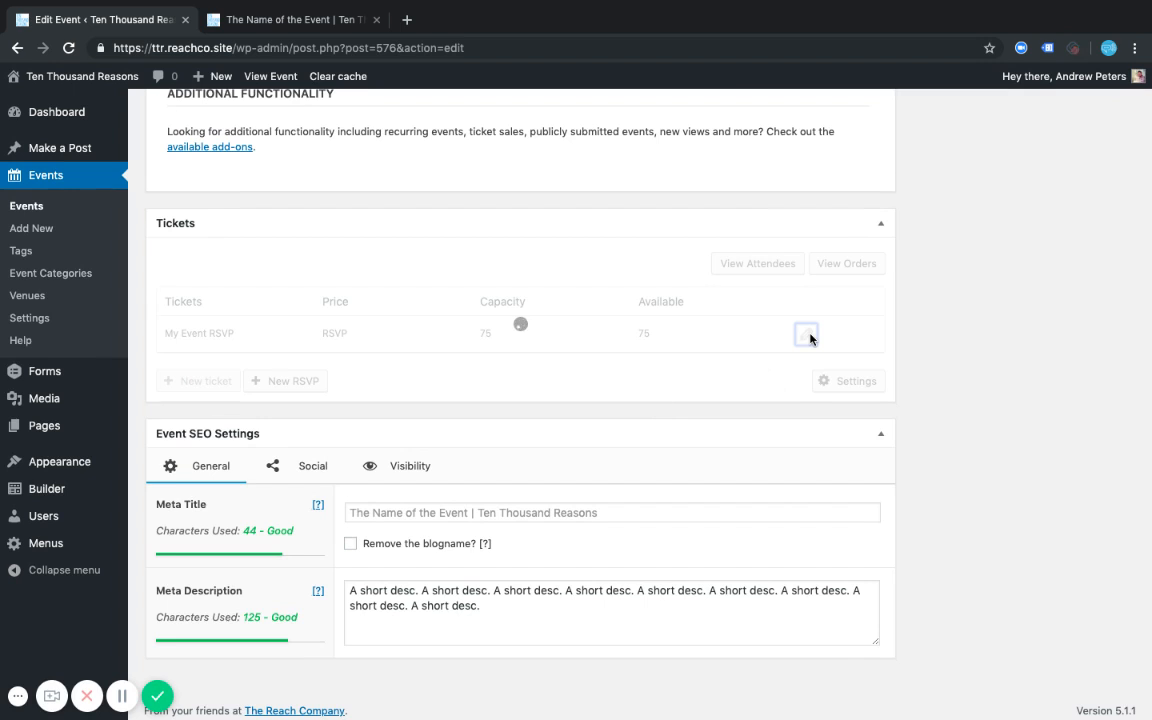
{"action": "left_click", "coordinate": [187, 422]}
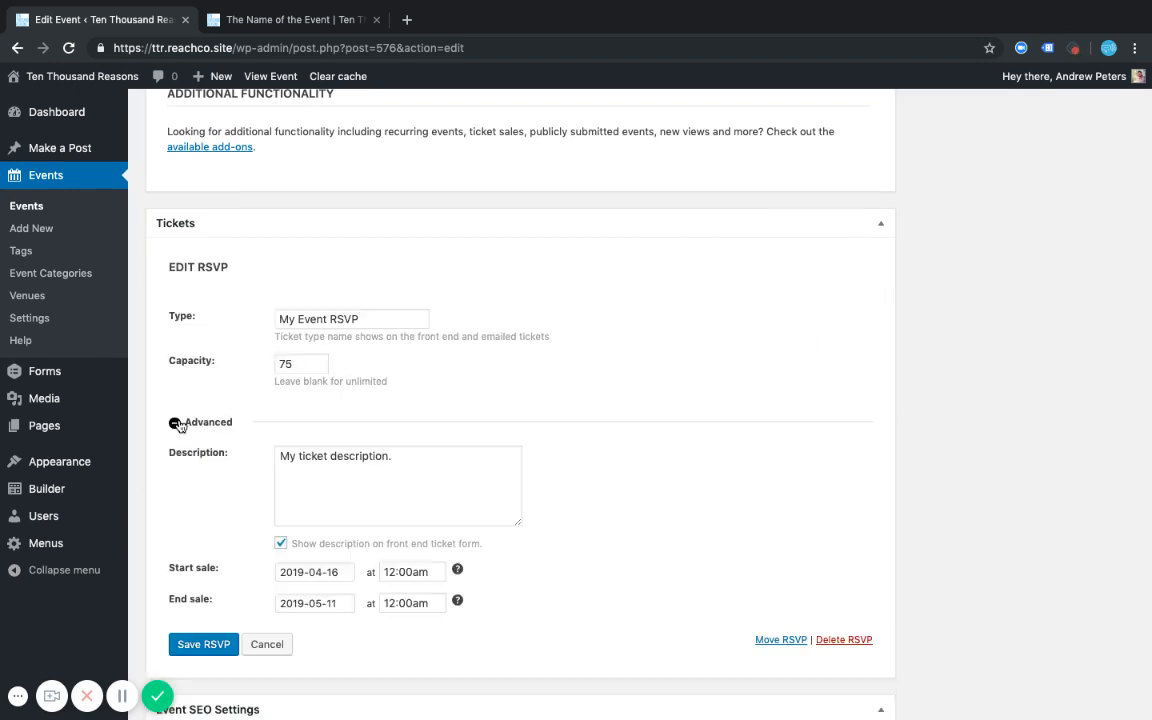
{"action": "left_click", "coordinate": [317, 572]}
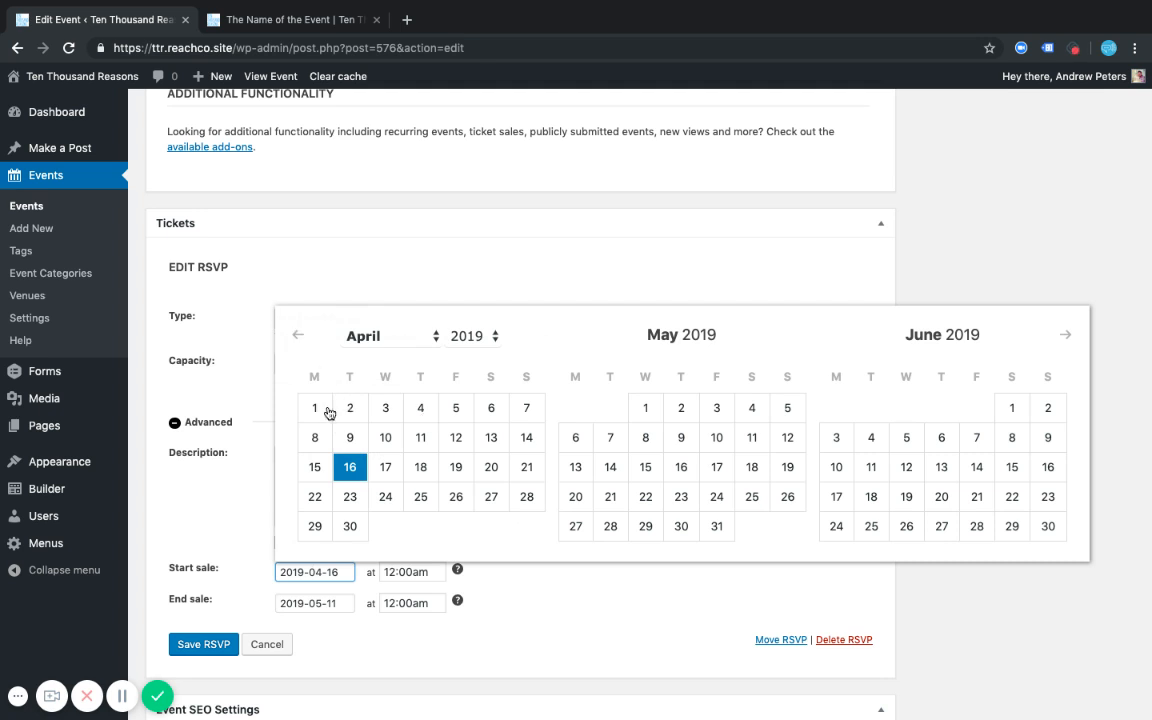
{"action": "left_click", "coordinate": [297, 335]}
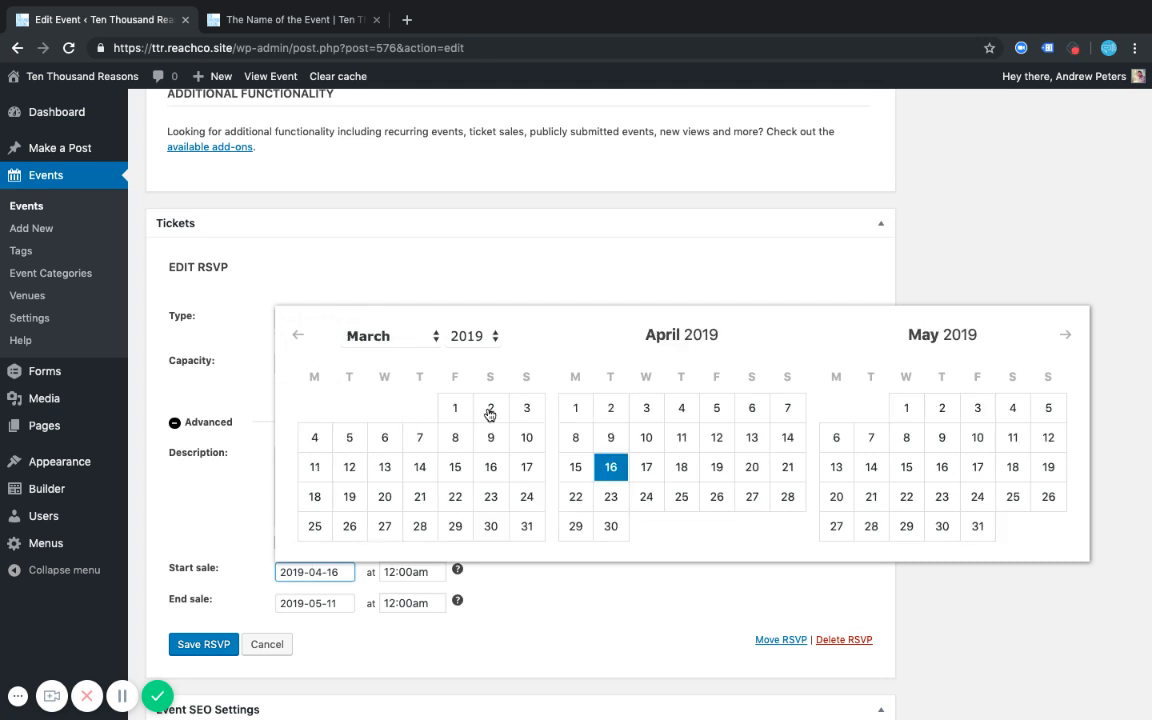
{"action": "left_click", "coordinate": [455, 407]}
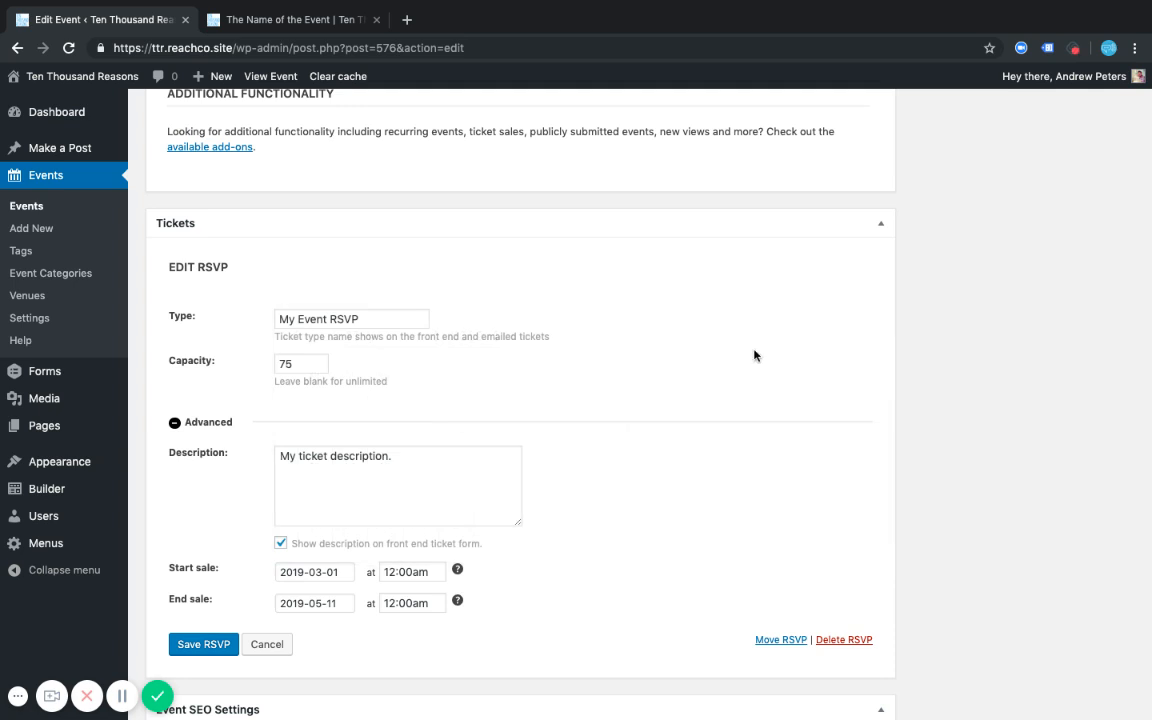
{"action": "scroll", "coordinate": [938, 333], "scroll_direction": "up", "scroll_amount": 20}
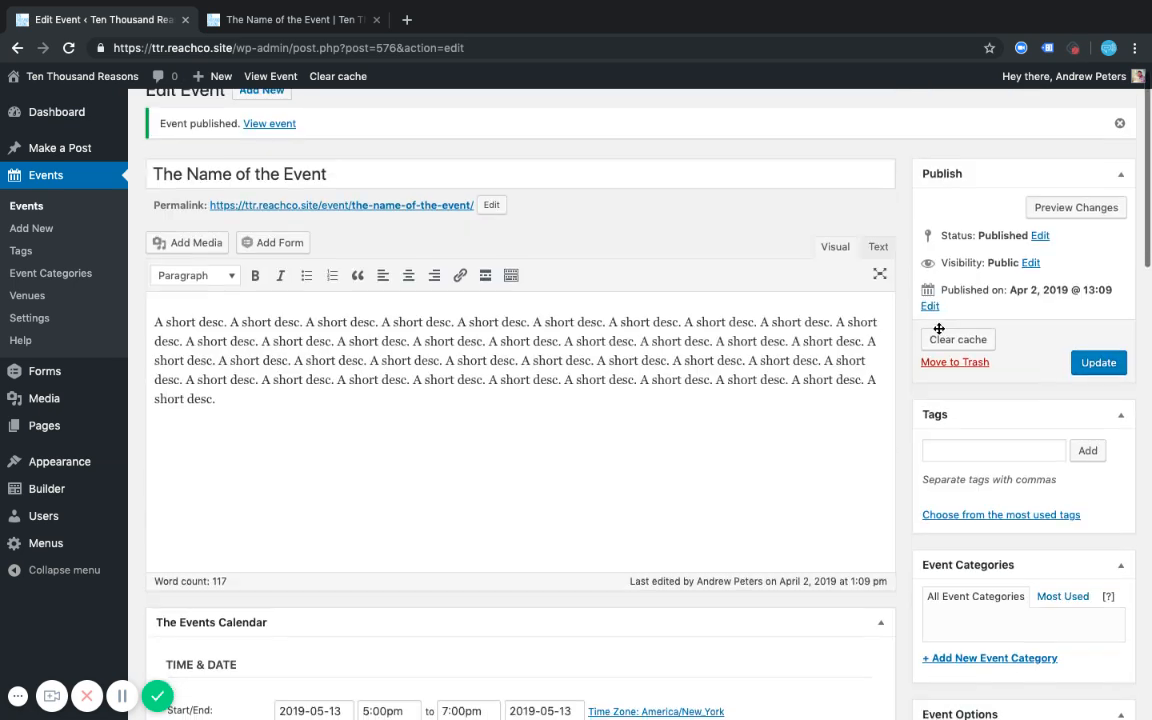
{"action": "left_click", "coordinate": [1097, 366]}
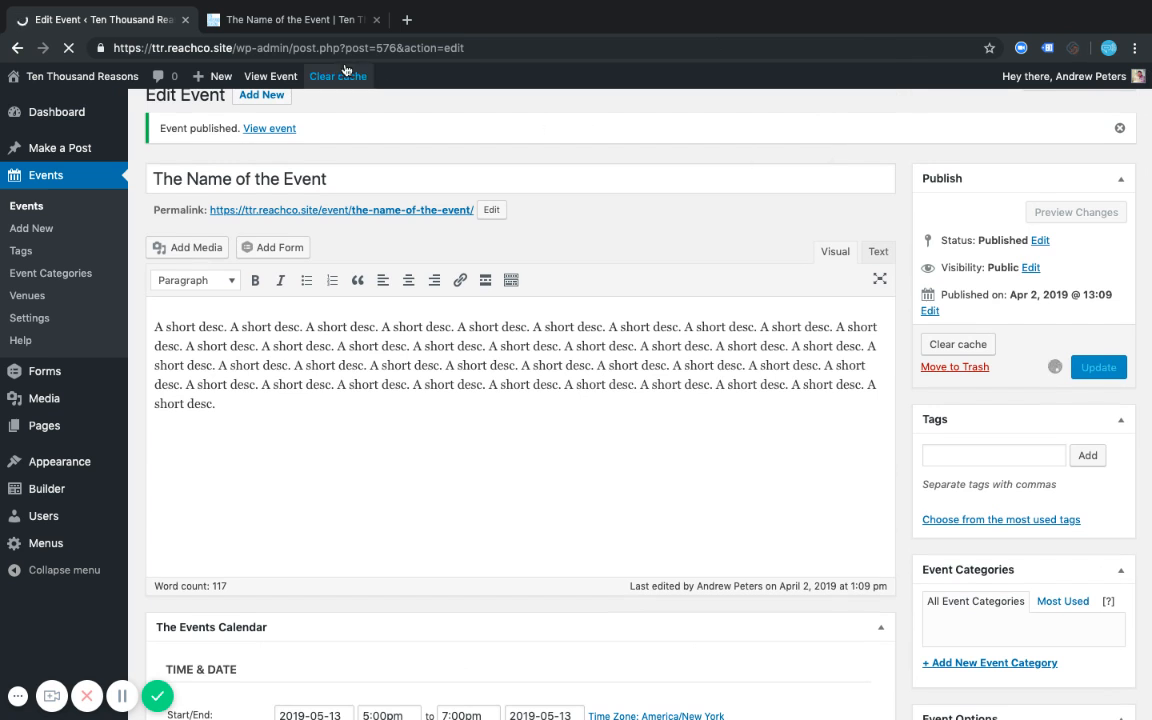
Step: Reload the public page of "The Name of the Event" and view its RSVP section
{"action": "left_click", "coordinate": [307, 22]}
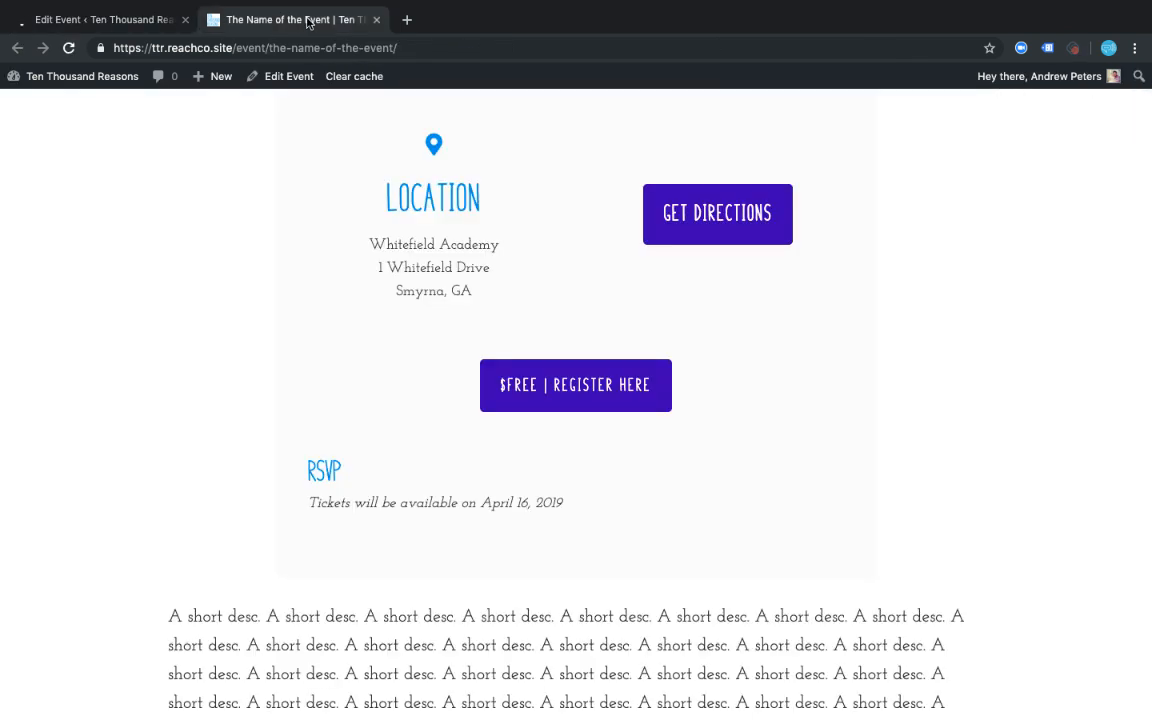
{"action": "left_click", "coordinate": [70, 48]}
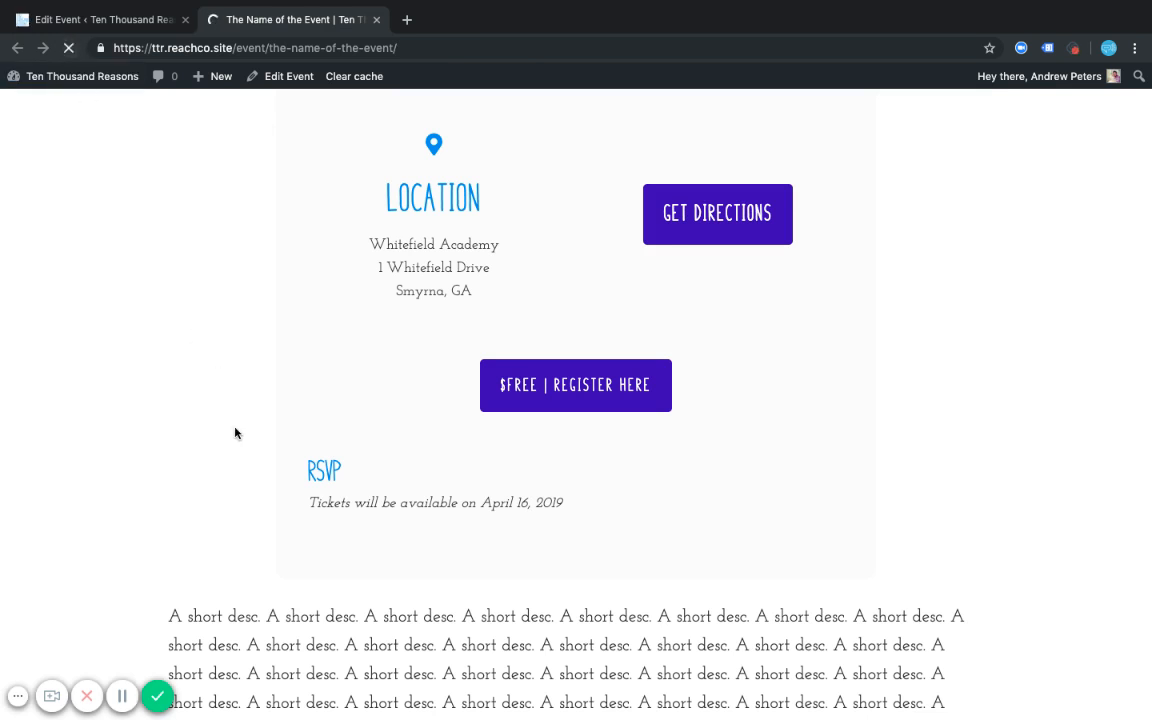
{"action": "scroll", "coordinate": [380, 525], "scroll_direction": "down", "scroll_amount": 1}
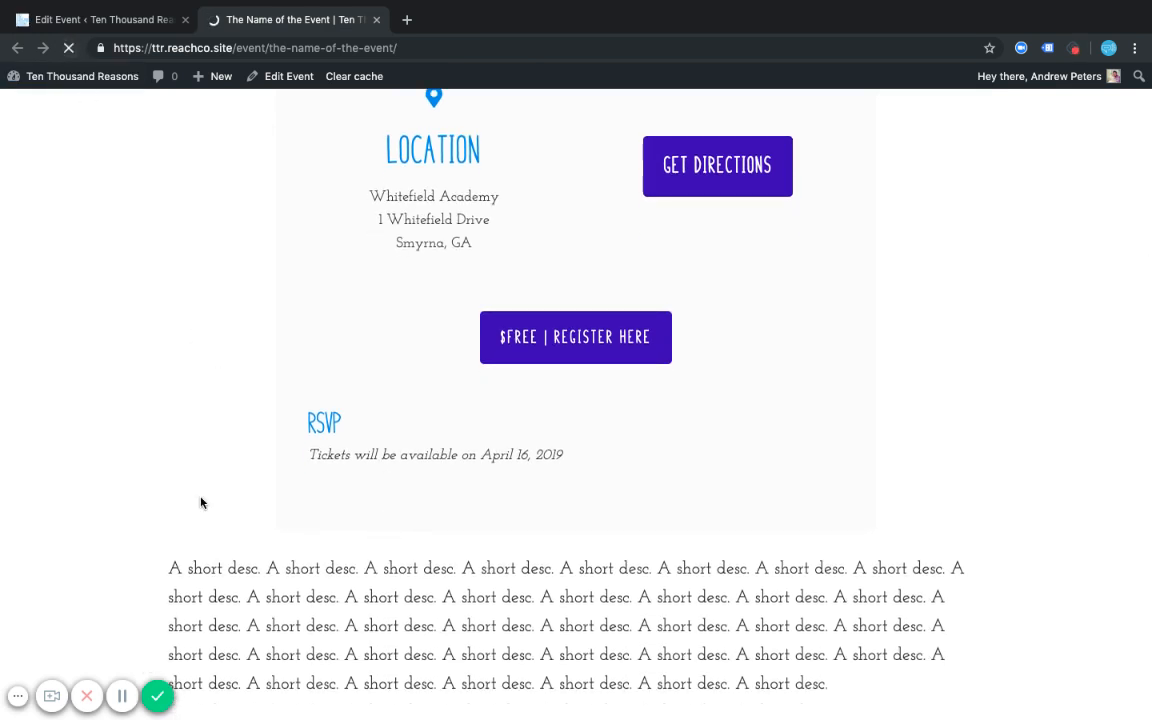
{"action": "scroll", "coordinate": [246, 510], "scroll_direction": "down", "scroll_amount": 2}
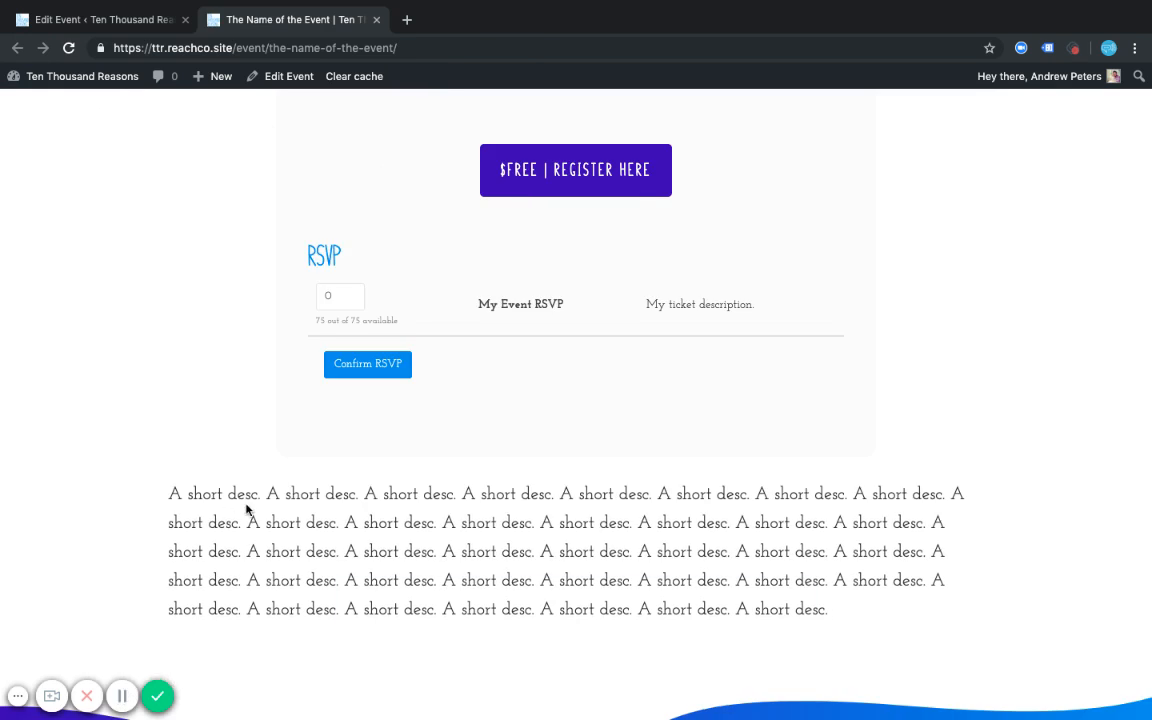
{"action": "scroll", "coordinate": [166, 417], "scroll_direction": "up", "scroll_amount": 1}
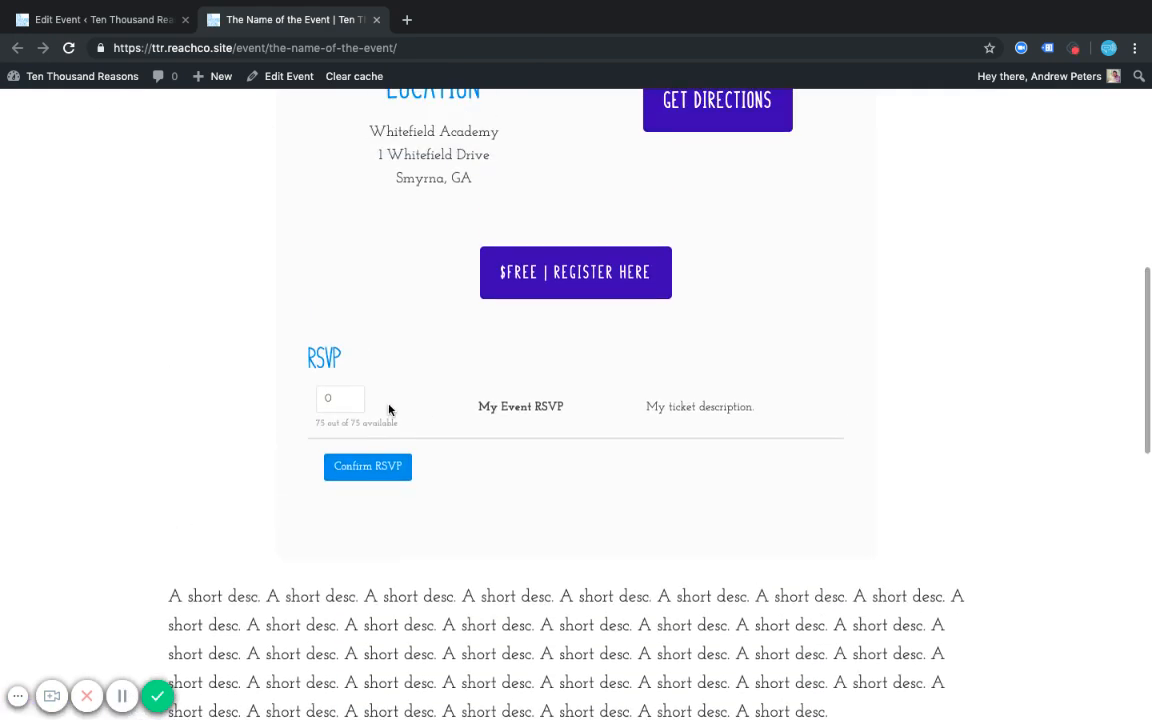
Step: Request 1 My Event RSVP ticket on the public event page and confirm the RSVP as Going
{"action": "left_click", "coordinate": [350, 398]}
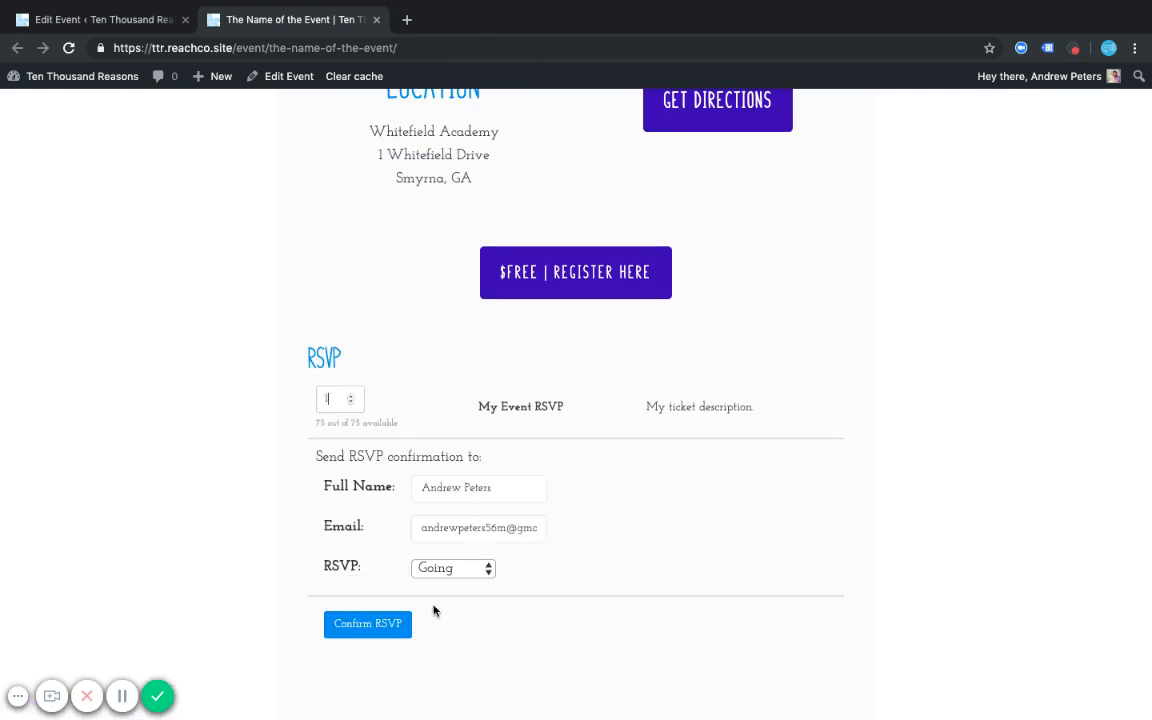
{"action": "scroll", "coordinate": [887, 430], "scroll_direction": "up", "scroll_amount": 6}
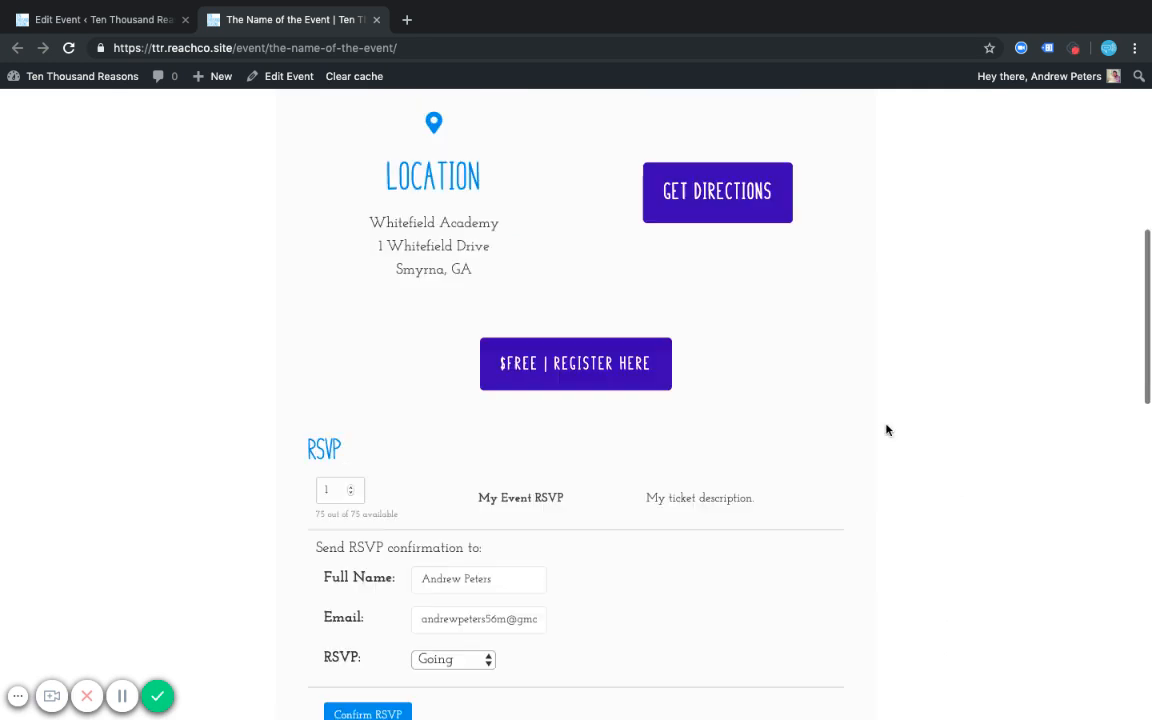
{"action": "scroll", "coordinate": [887, 430], "scroll_direction": "down", "scroll_amount": 5}
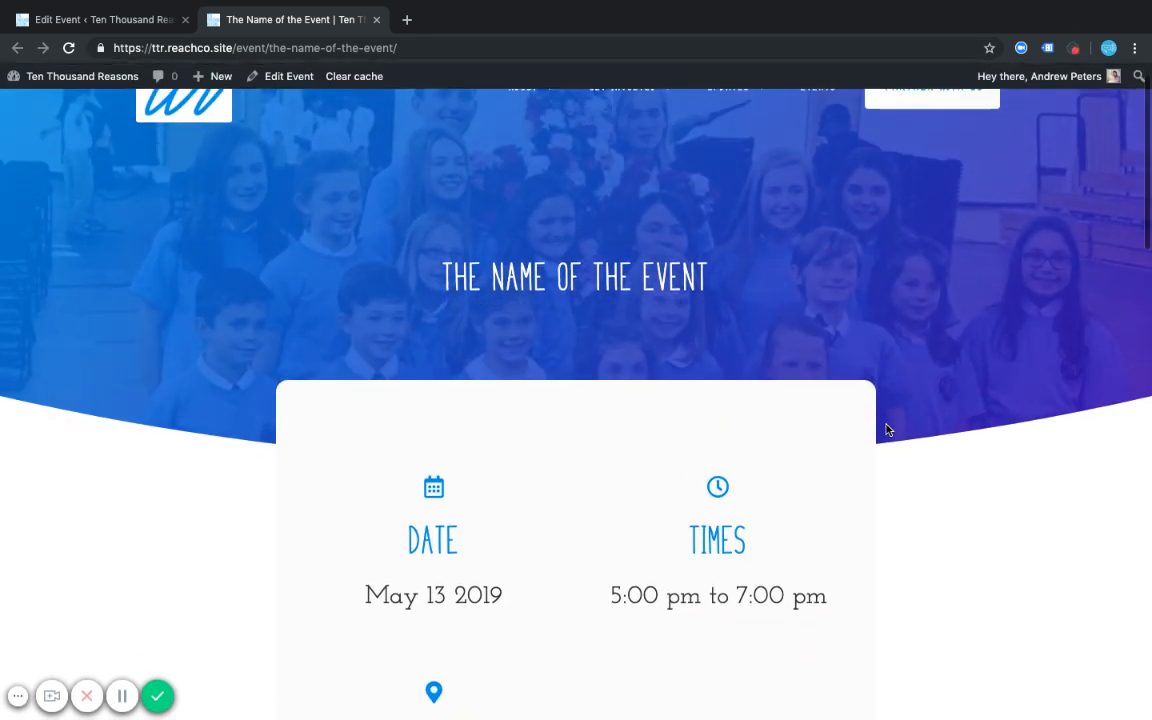
{"action": "scroll", "coordinate": [872, 463], "scroll_direction": "up", "scroll_amount": 1}
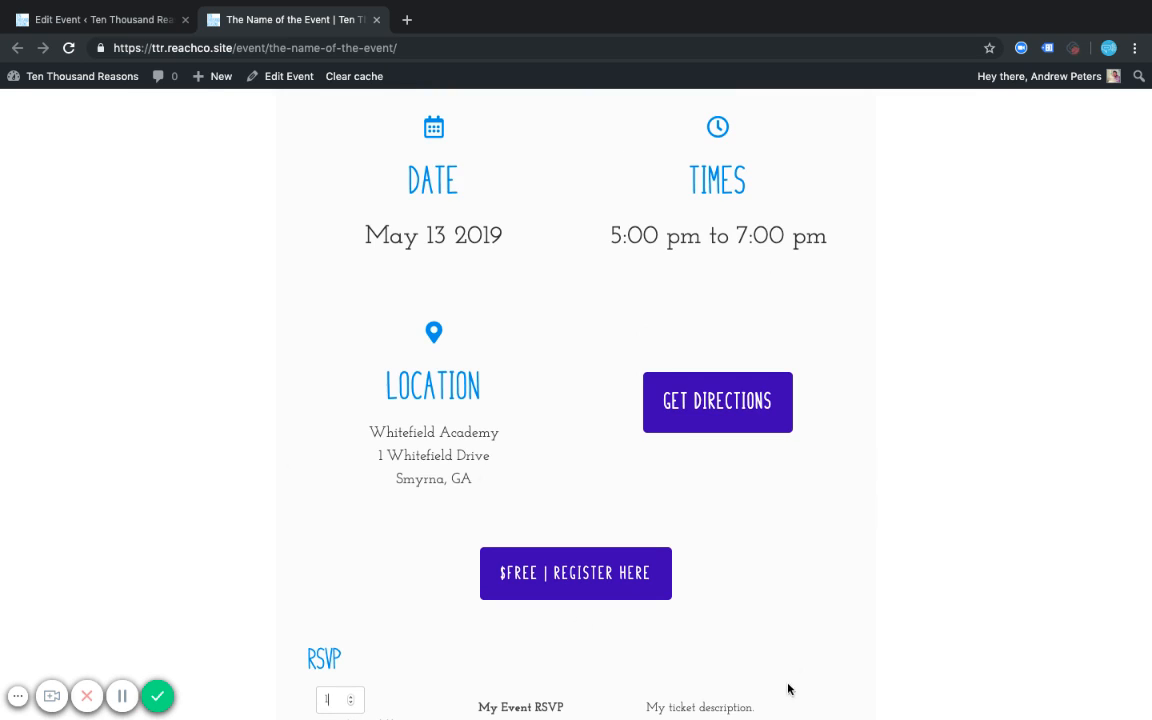
{"action": "scroll", "coordinate": [646, 514], "scroll_direction": "down", "scroll_amount": 3}
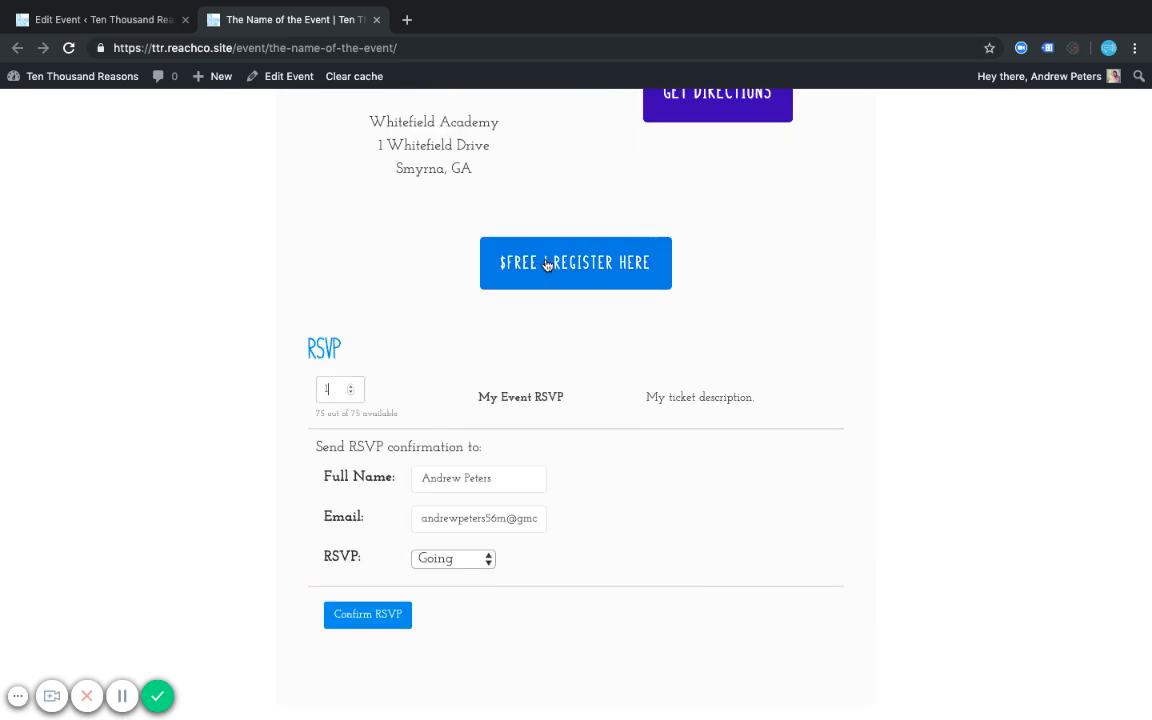
{"action": "scroll", "coordinate": [445, 288], "scroll_direction": "down", "scroll_amount": 1}
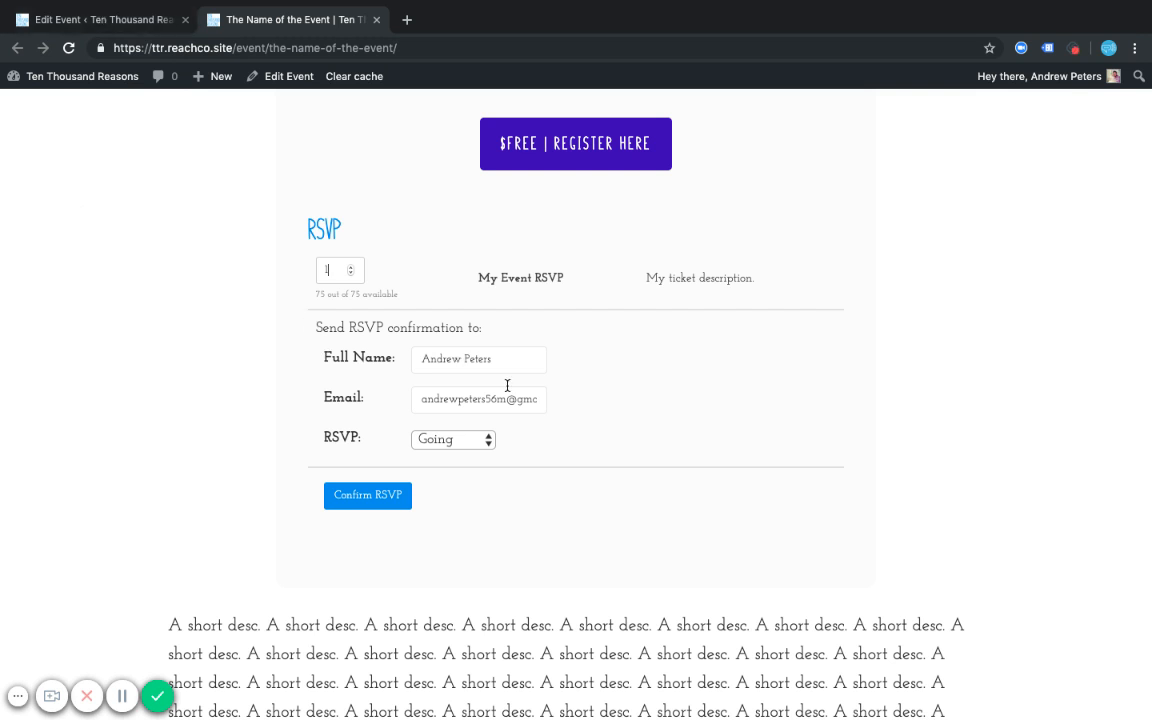
{"action": "left_click", "coordinate": [367, 499]}
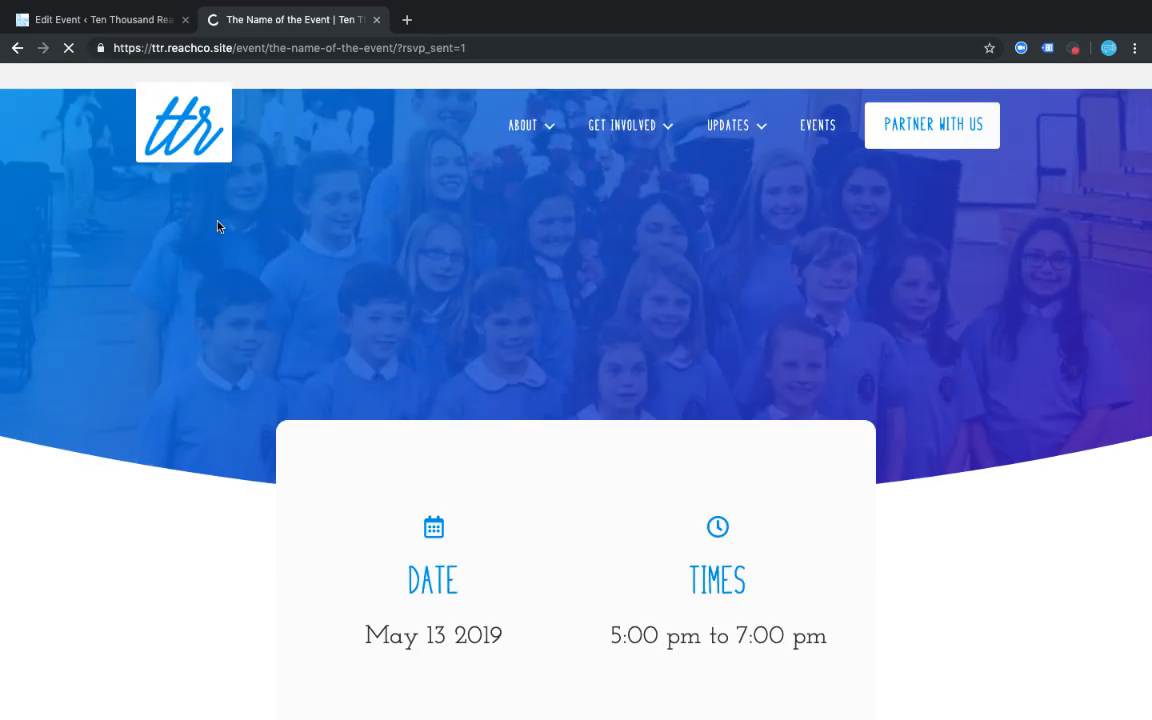
Step: Open the attendee list of "The Name of the Event" from the events overview, dismiss the Columns tip and check in the attendee
{"action": "left_click", "coordinate": [92, 20]}
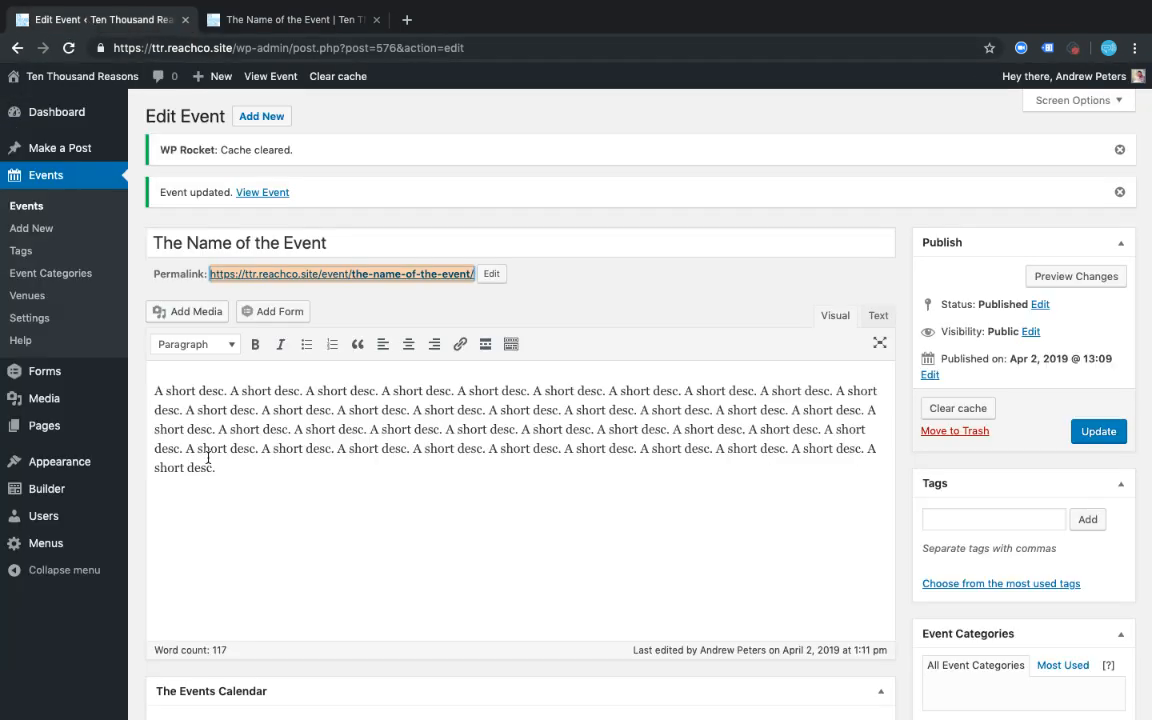
{"action": "left_click", "coordinate": [26, 205]}
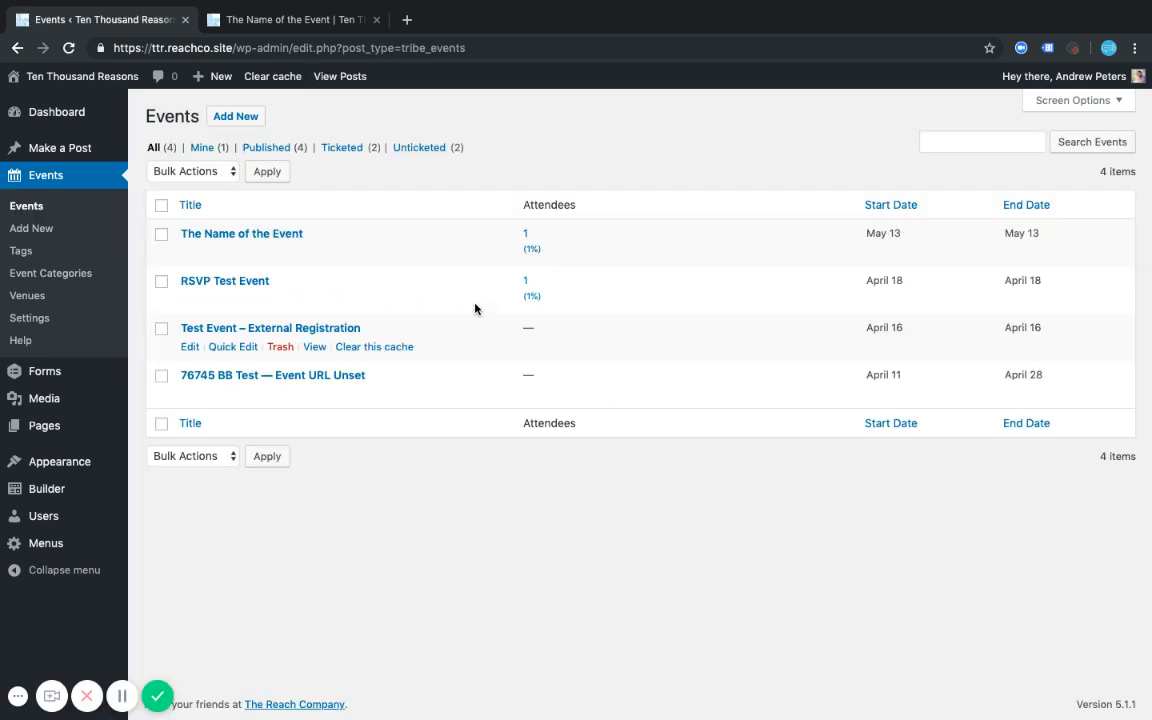
{"action": "left_click", "coordinate": [526, 238]}
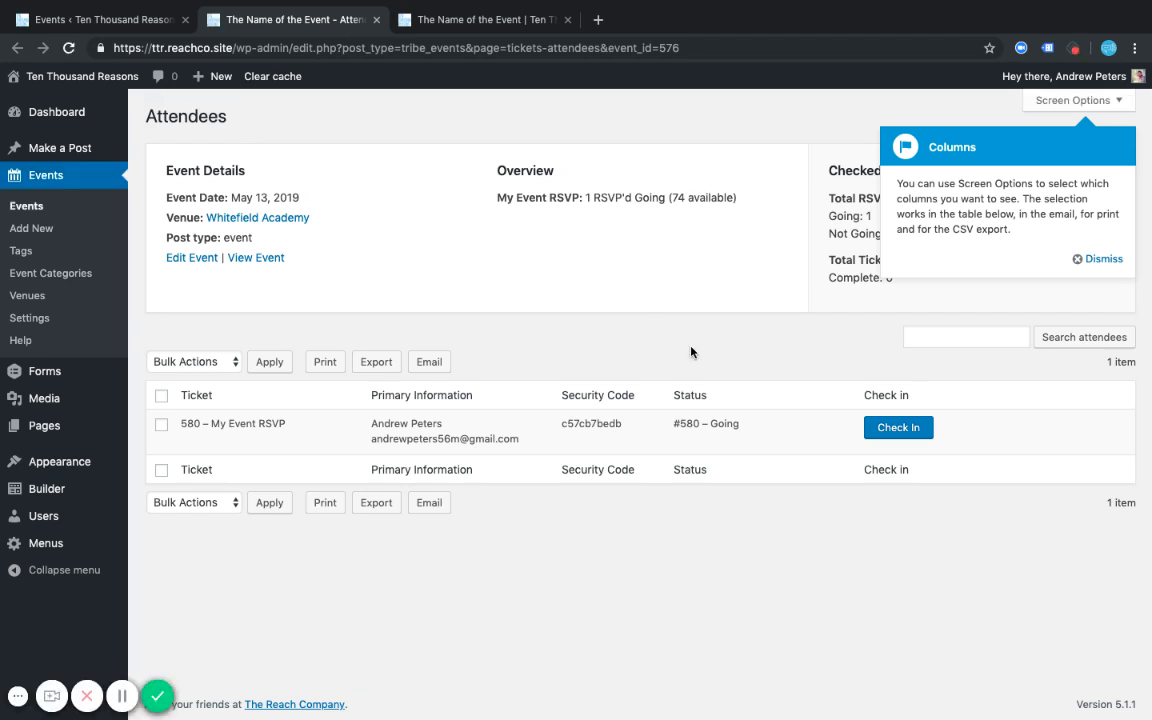
{"action": "left_click", "coordinate": [1099, 259]}
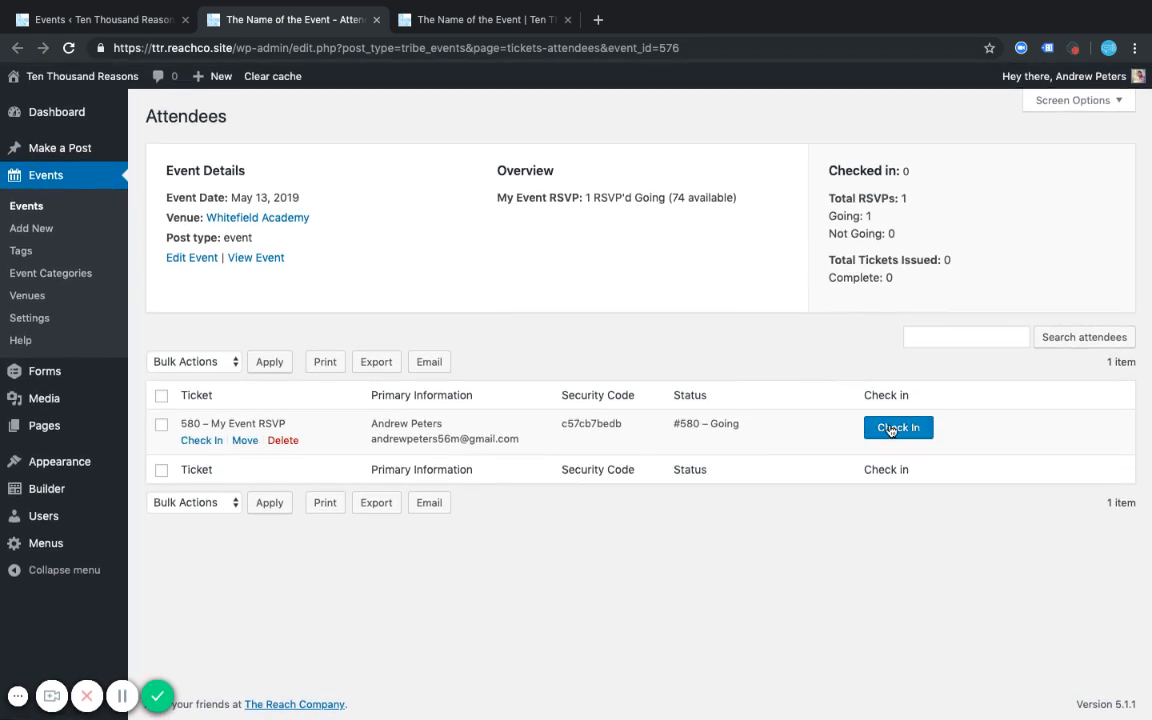
{"action": "left_click", "coordinate": [886, 430]}
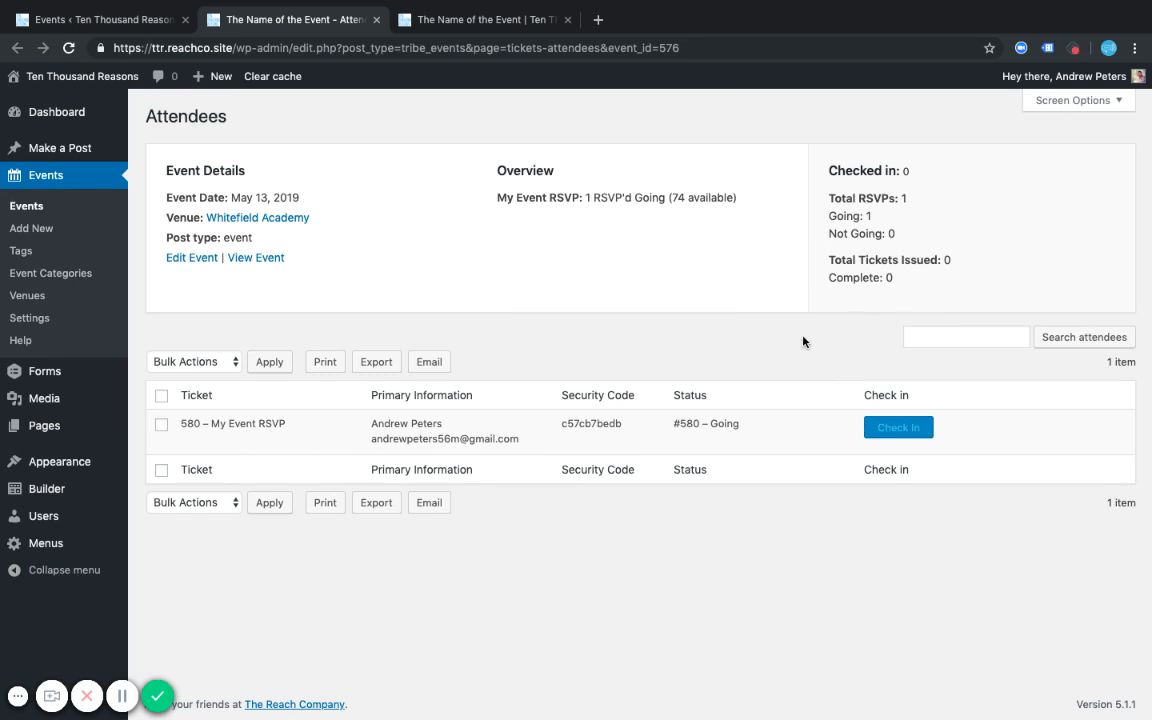